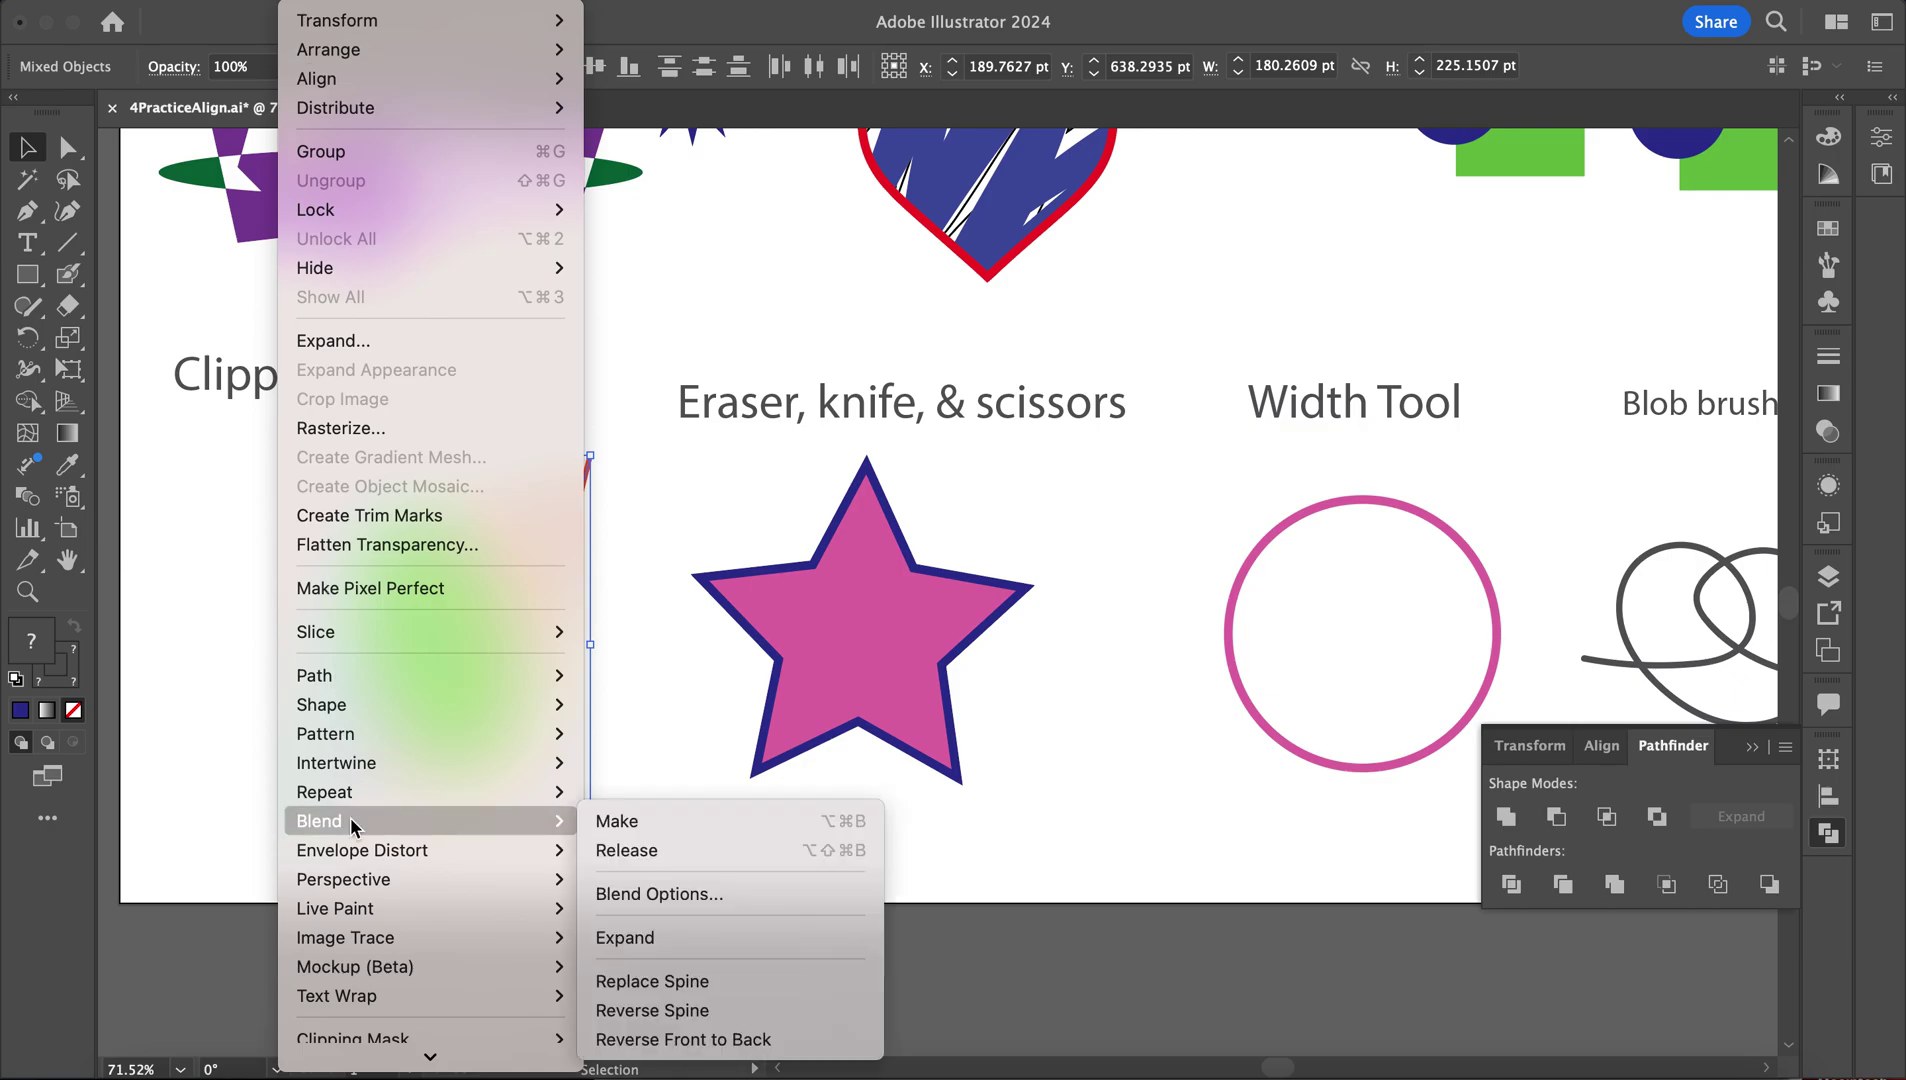
# Make a clipping mask from the ellipse over the blended diagonal lines
pyautogui.moveTo(383, 928)
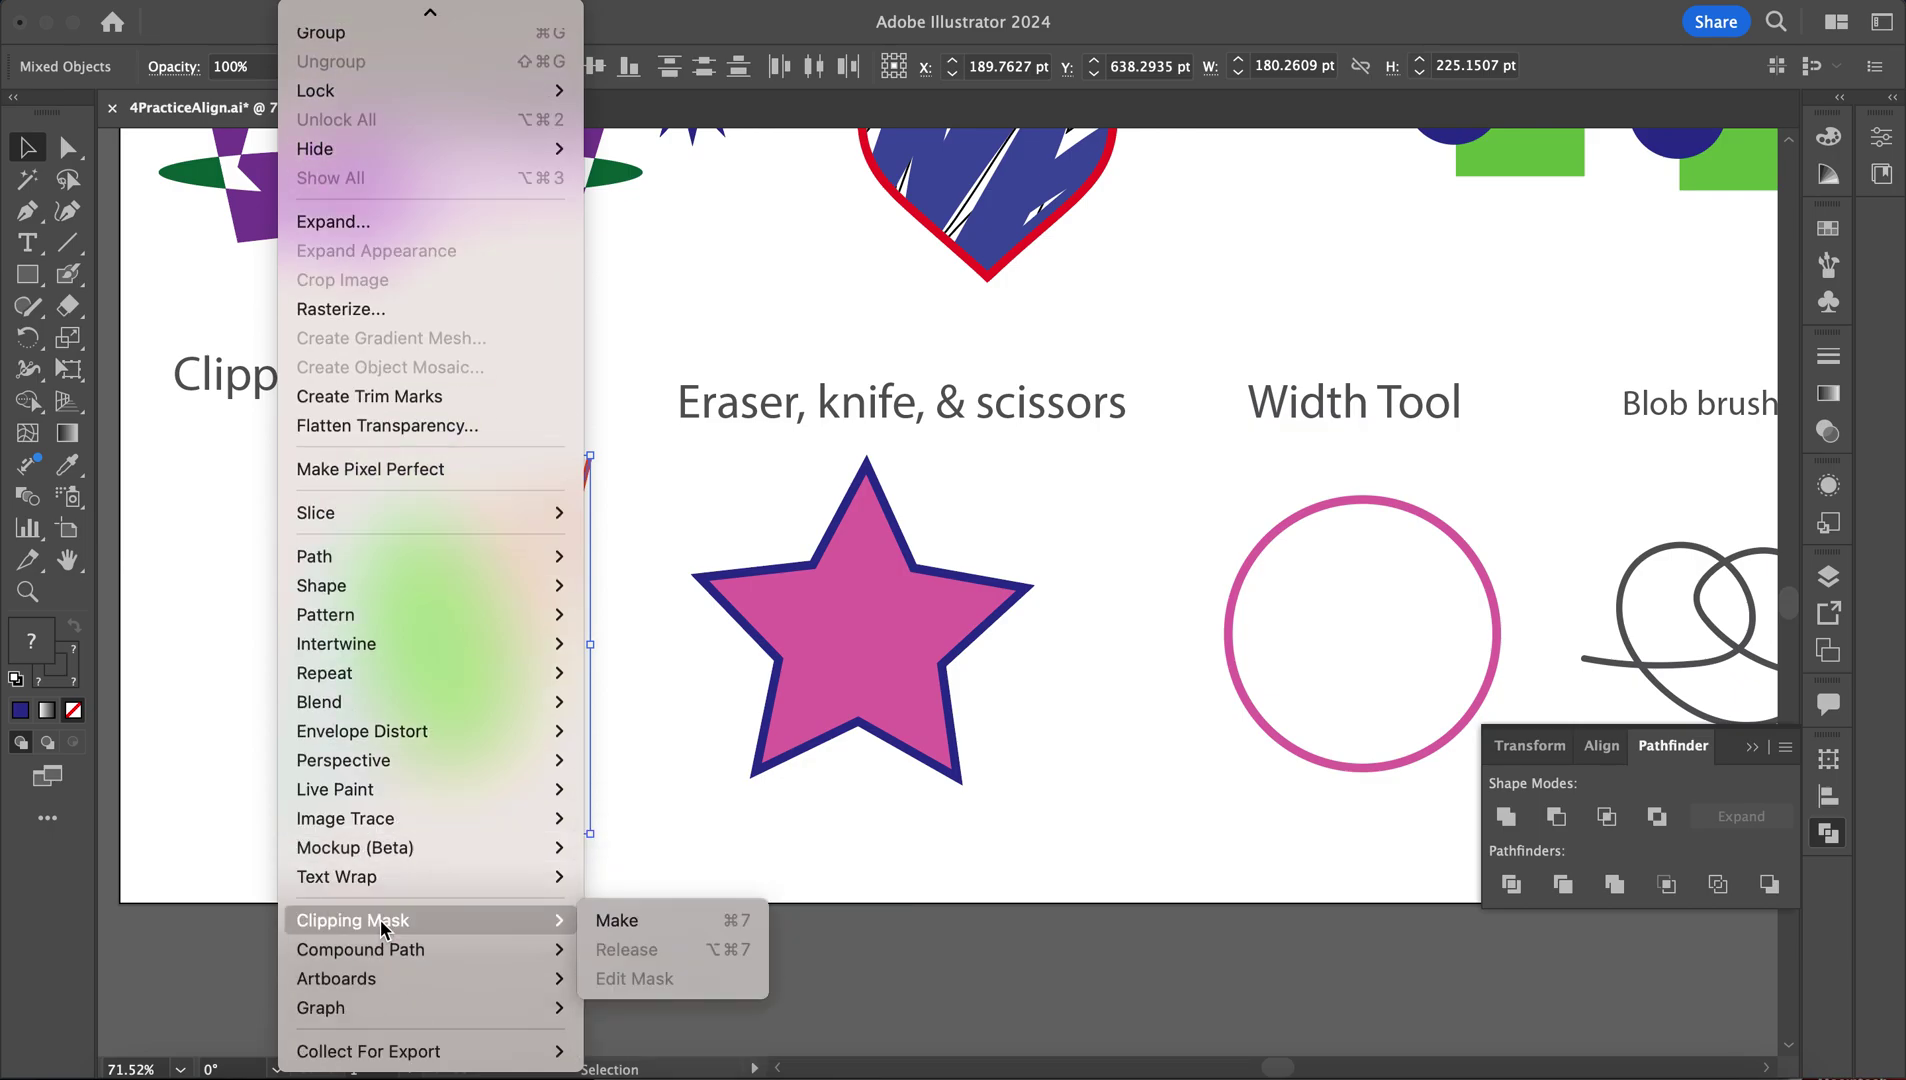
pyautogui.click(680, 921)
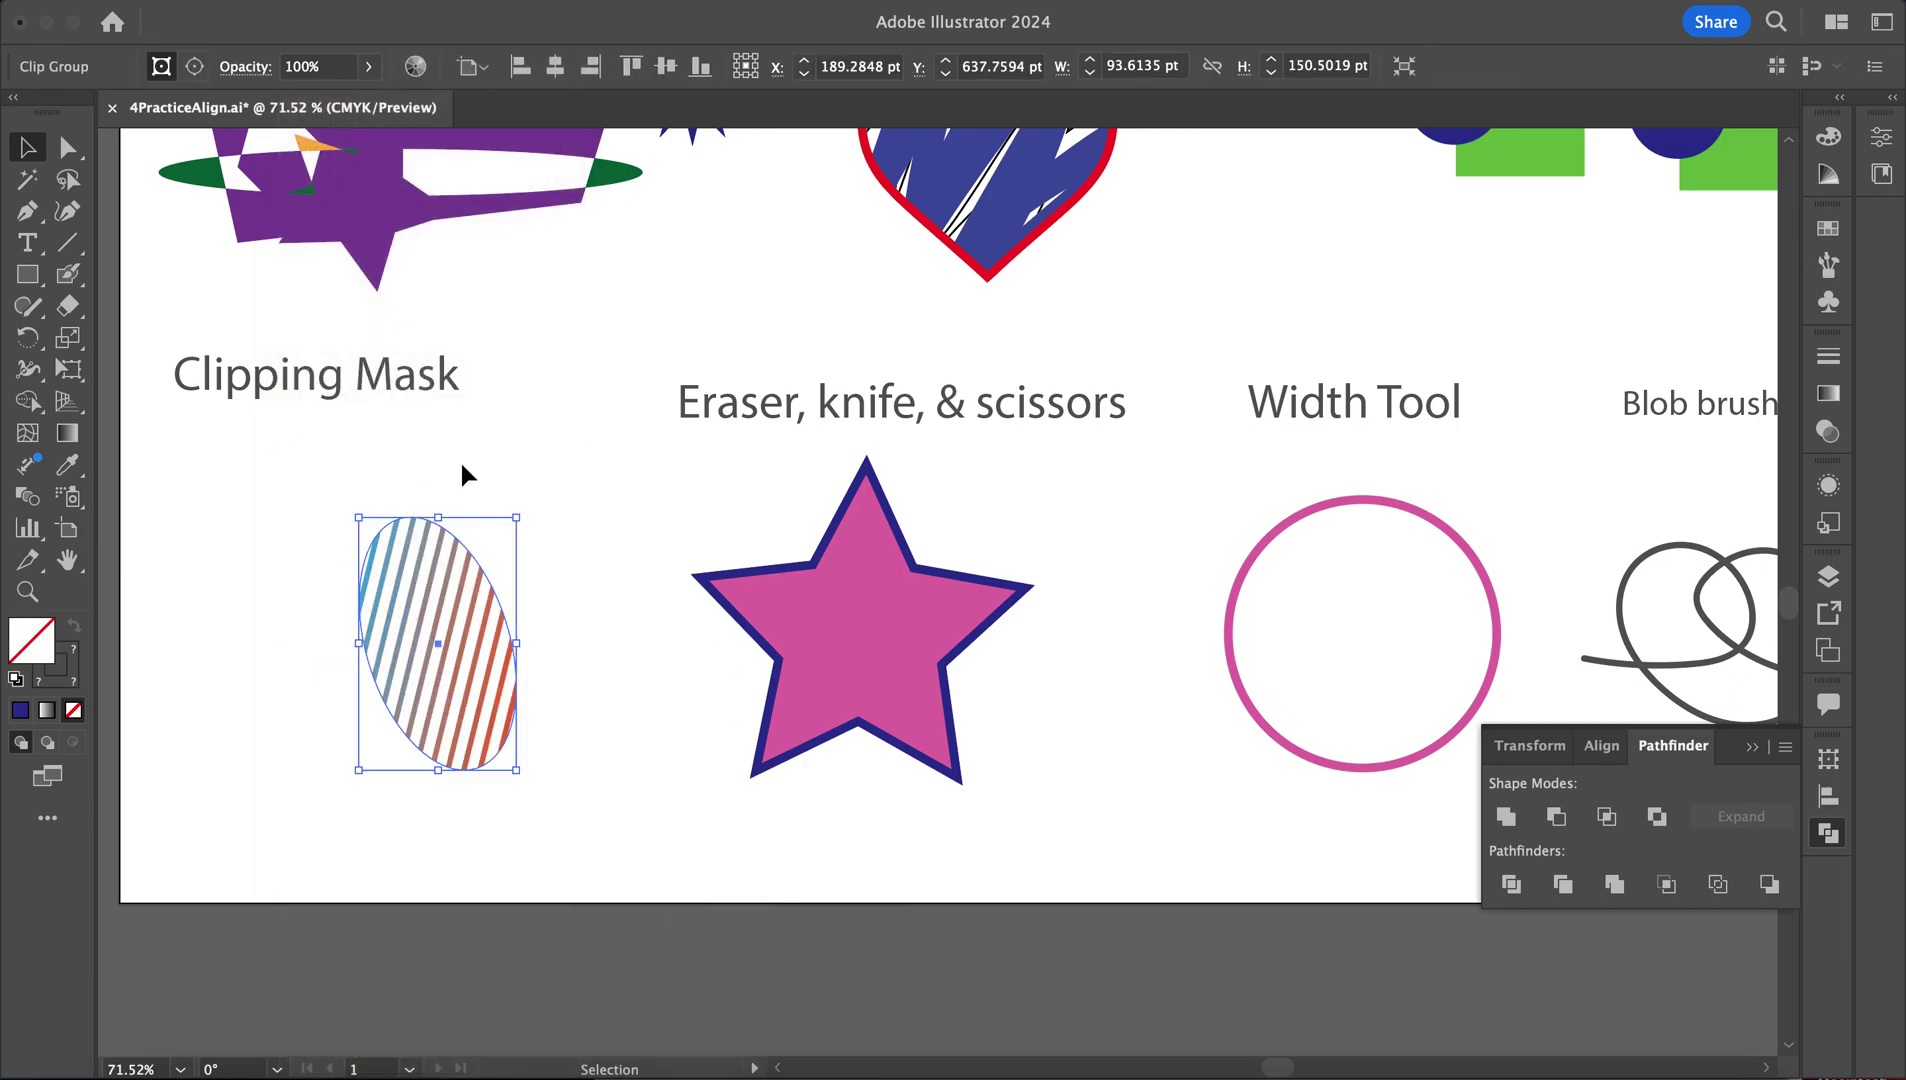
pyautogui.click(470, 460)
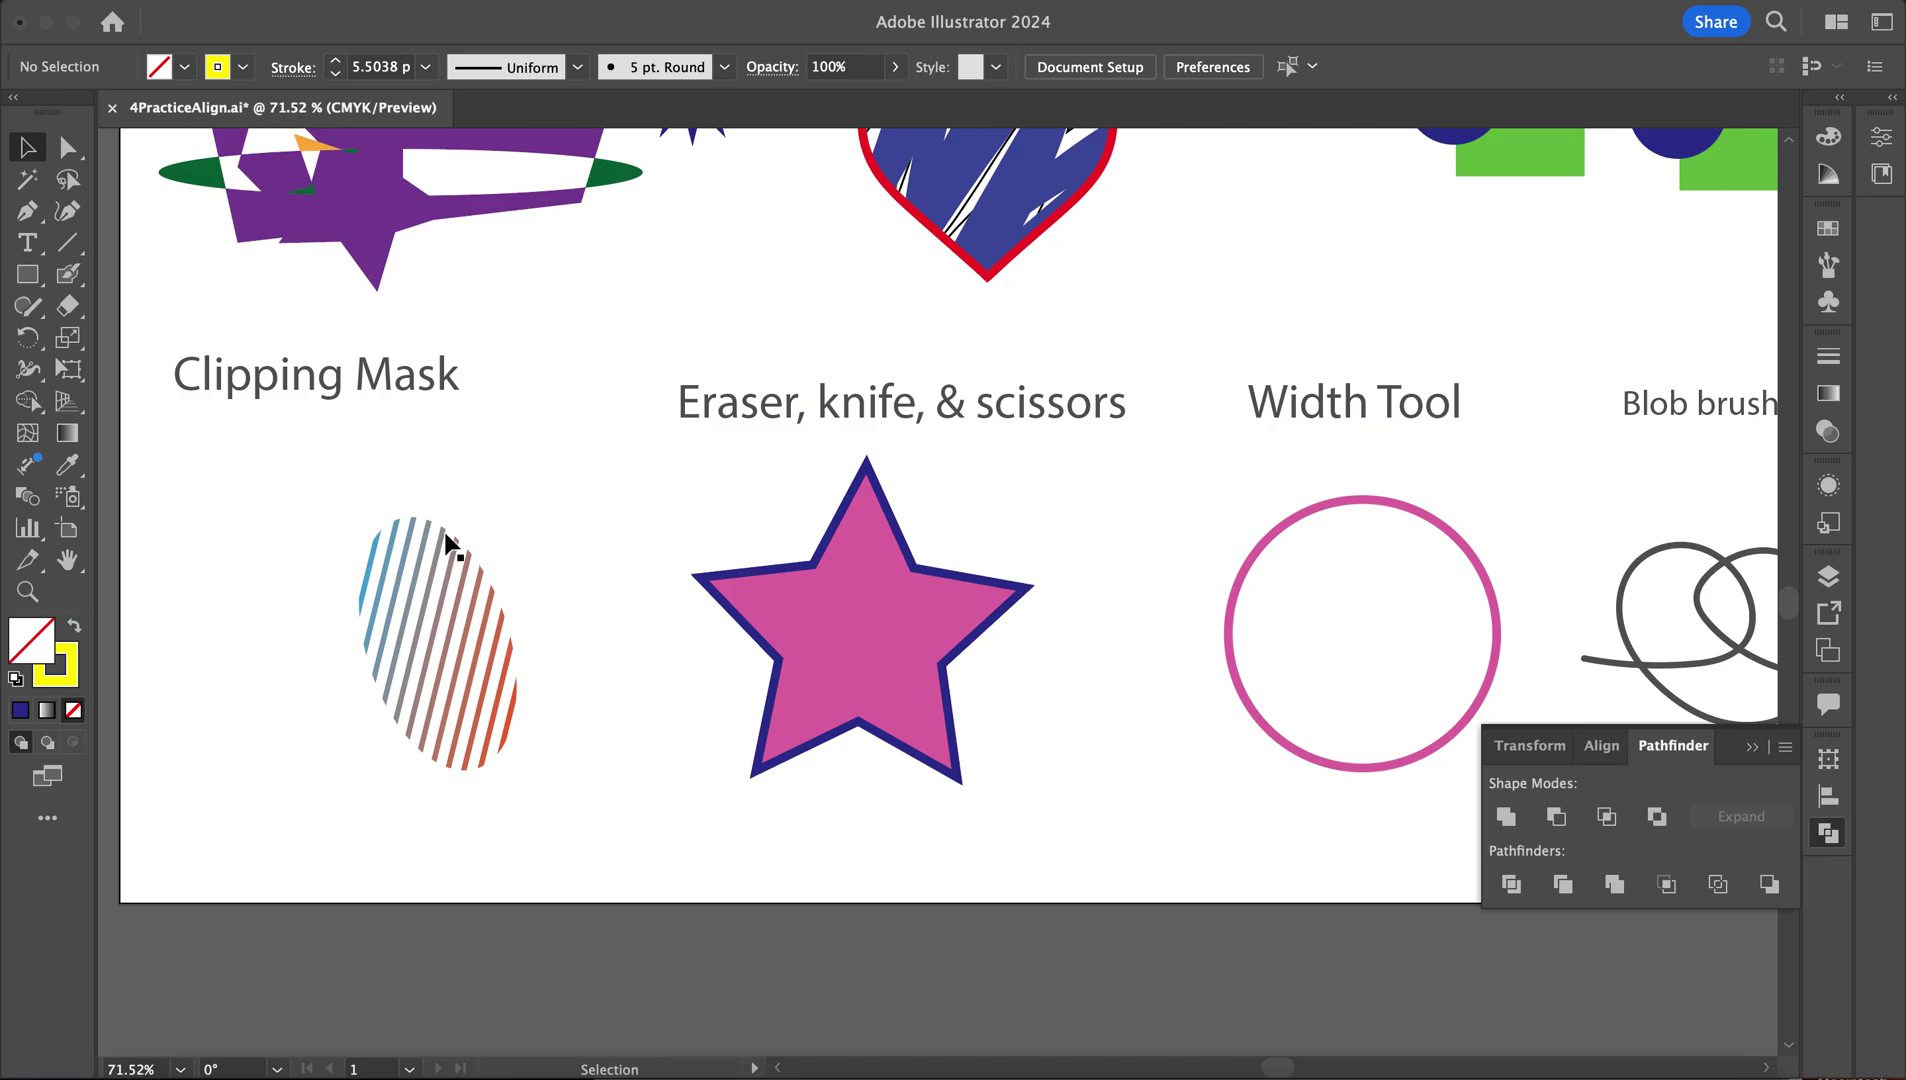
# Release the clipping mask on the striped ellipse and deselect everything
pyautogui.click(479, 662)
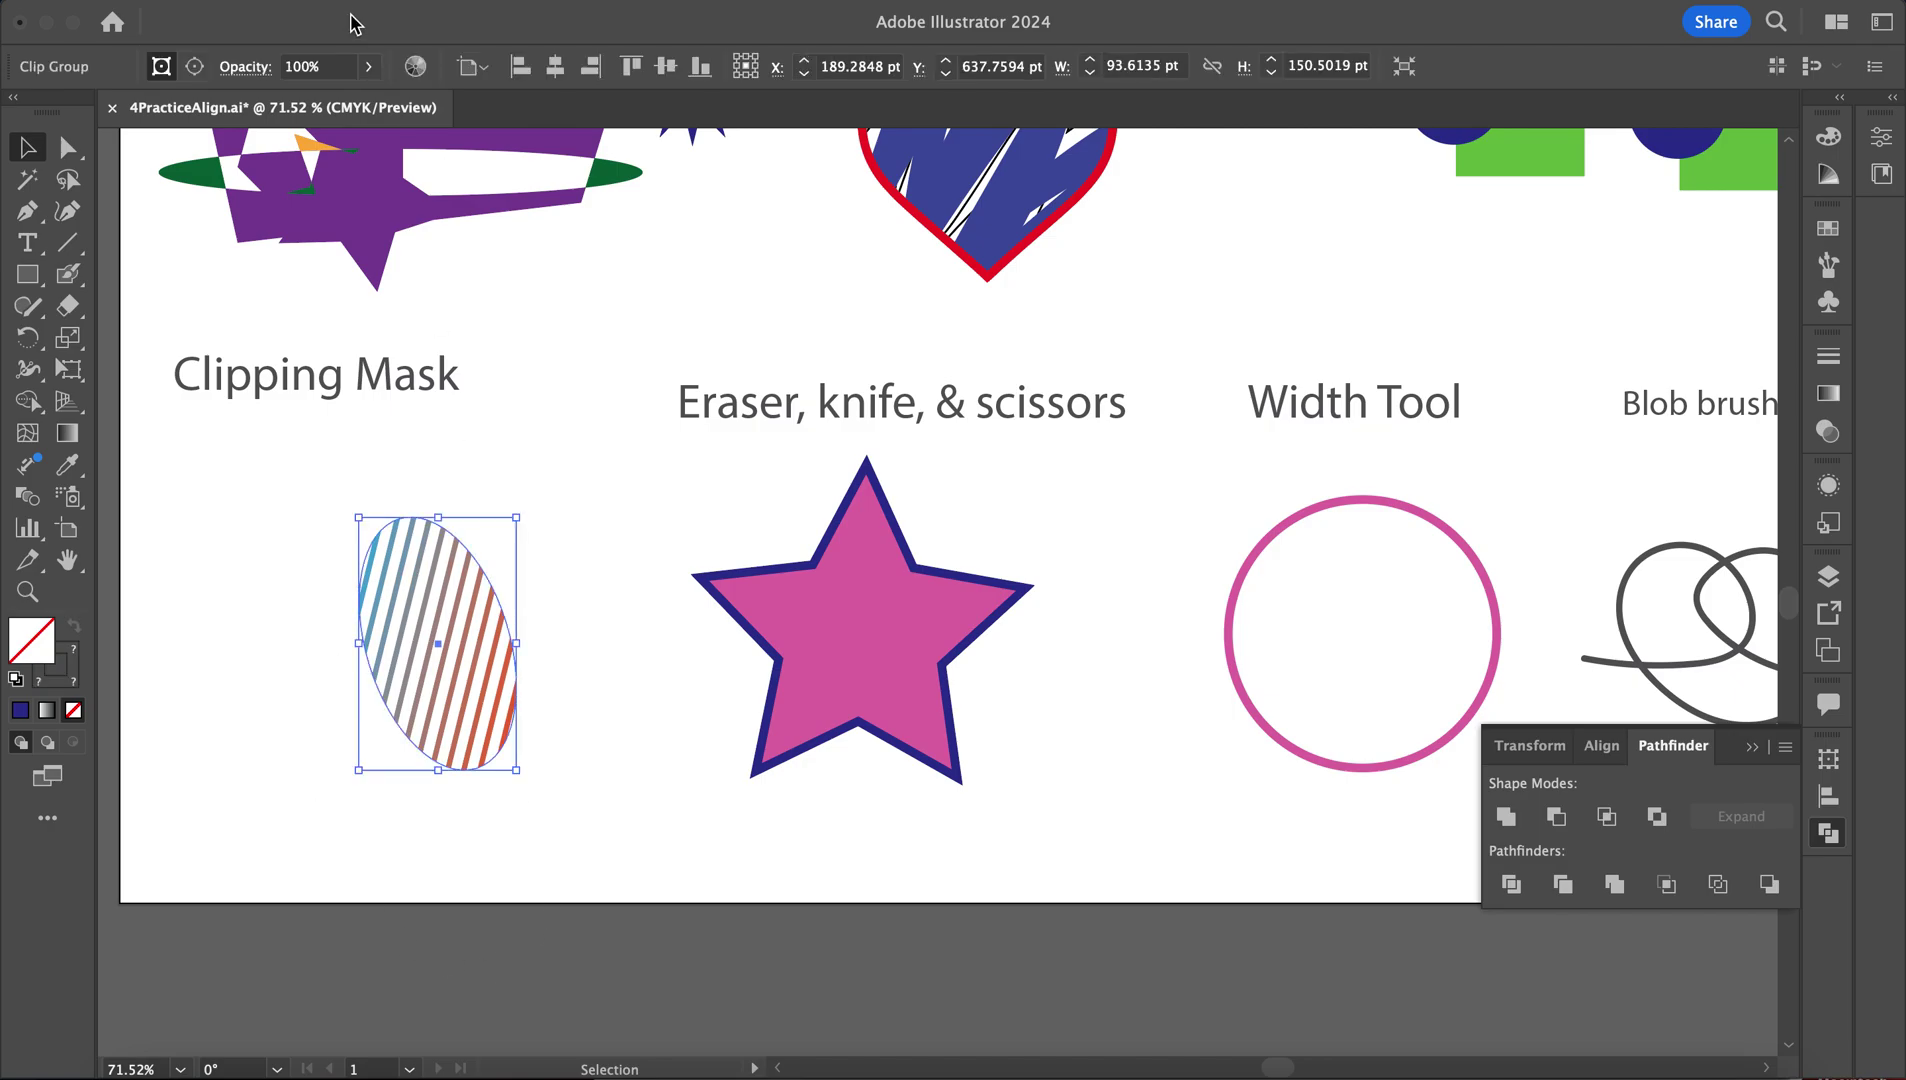
pyautogui.click(360, 20)
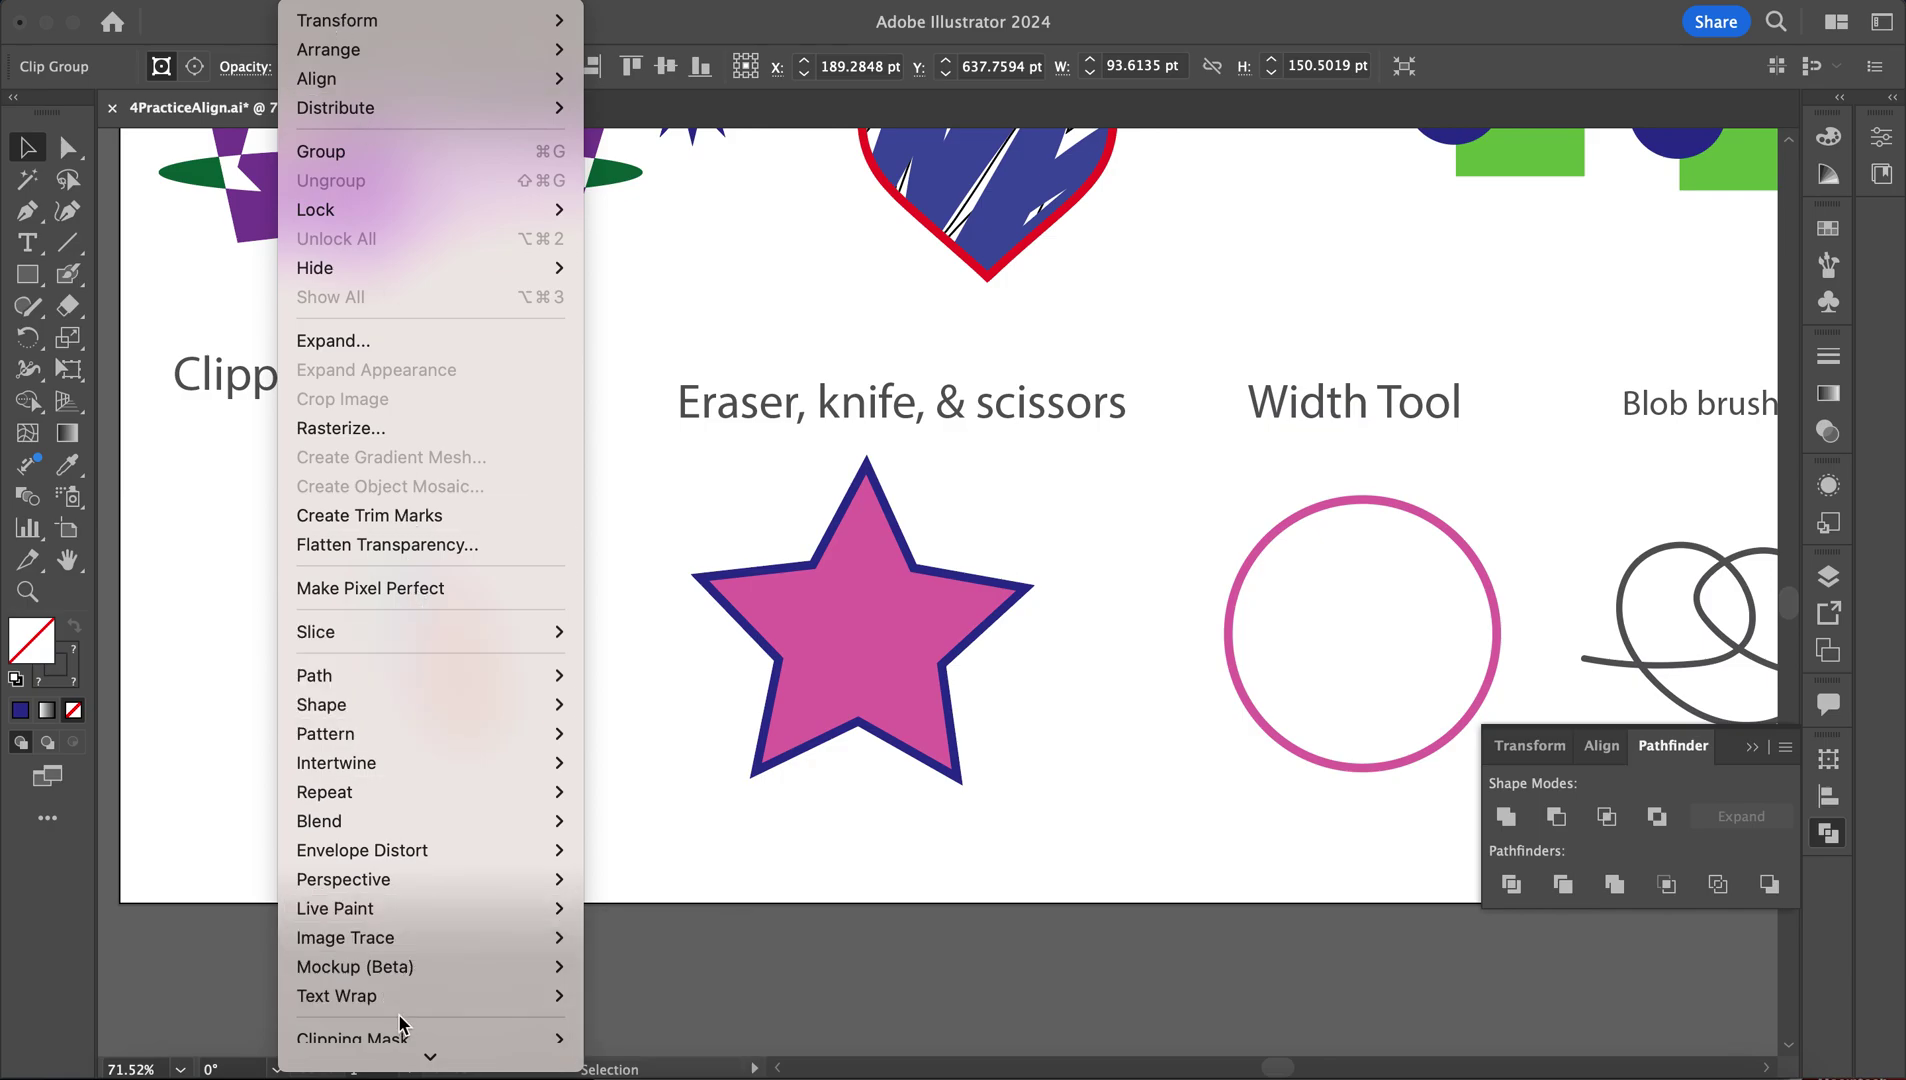
pyautogui.moveTo(396, 1030)
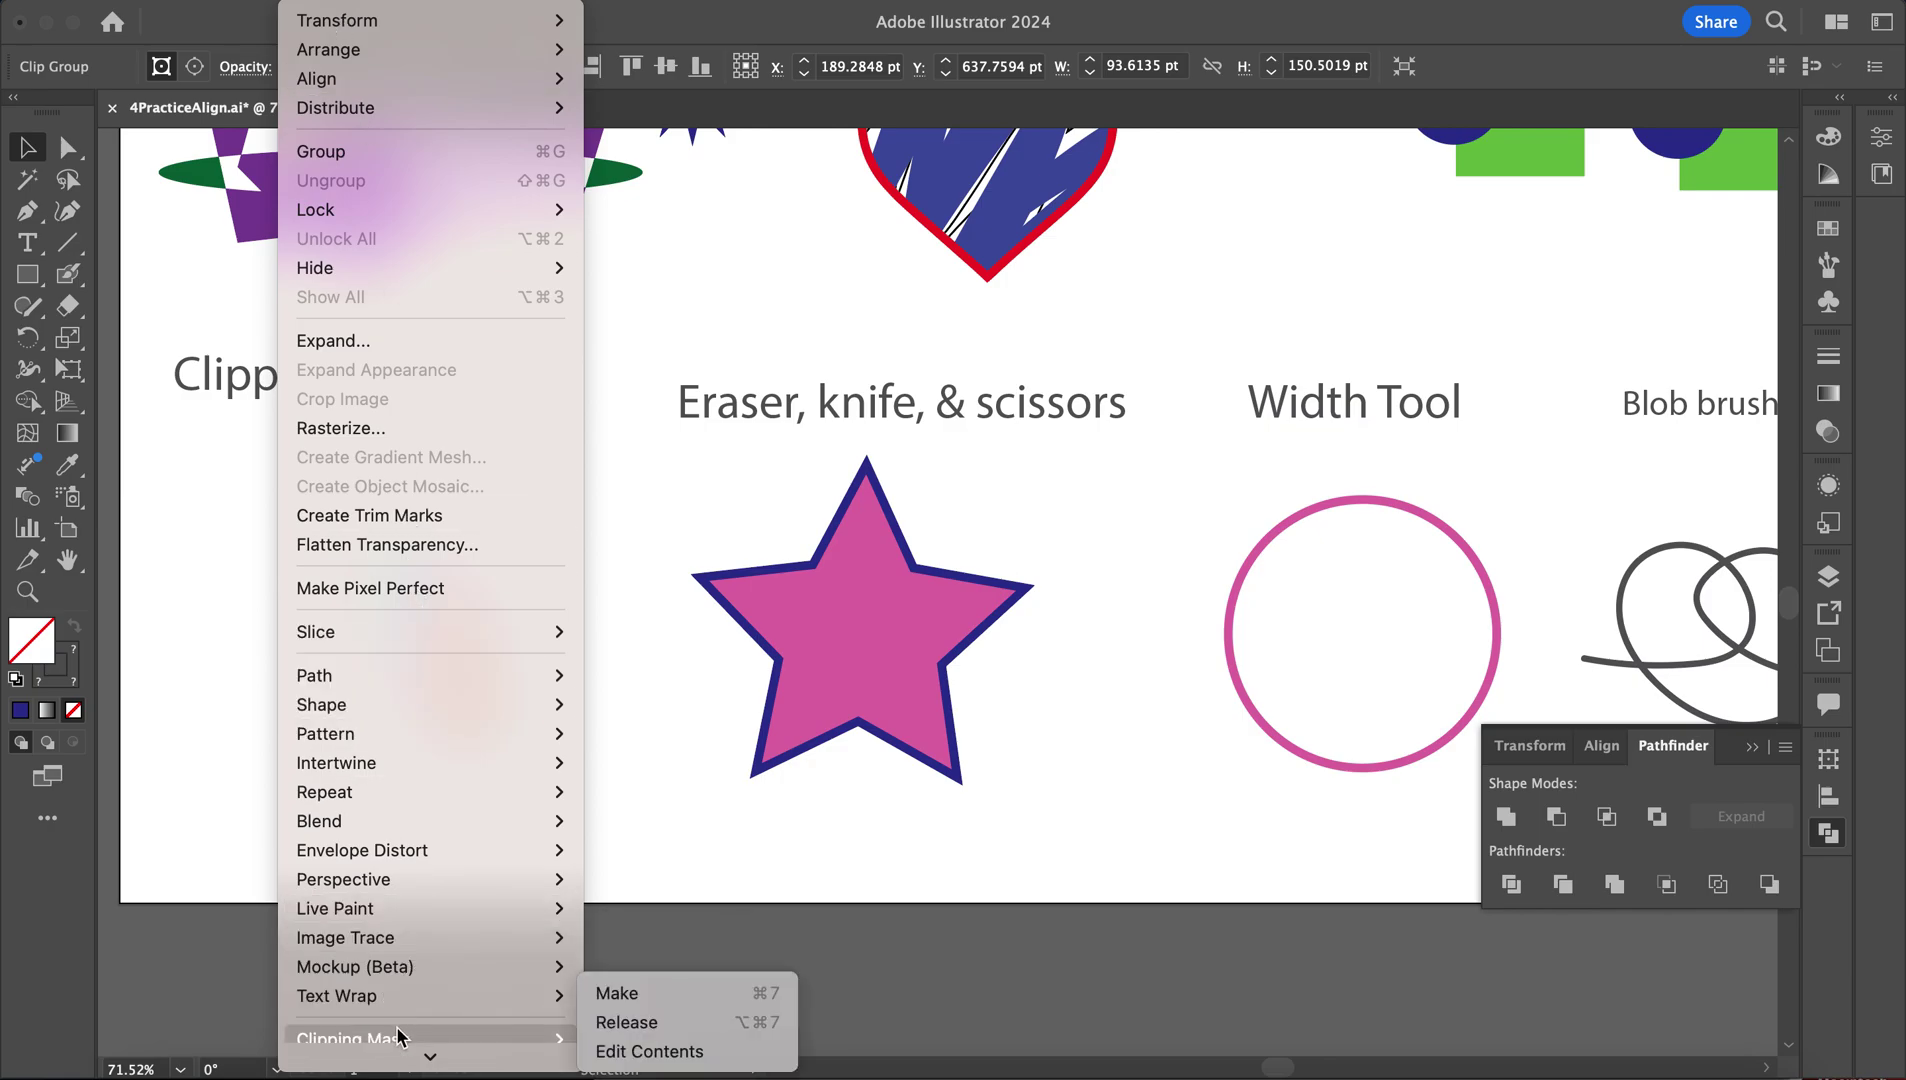
pyautogui.click(618, 1021)
pyautogui.click(680, 848)
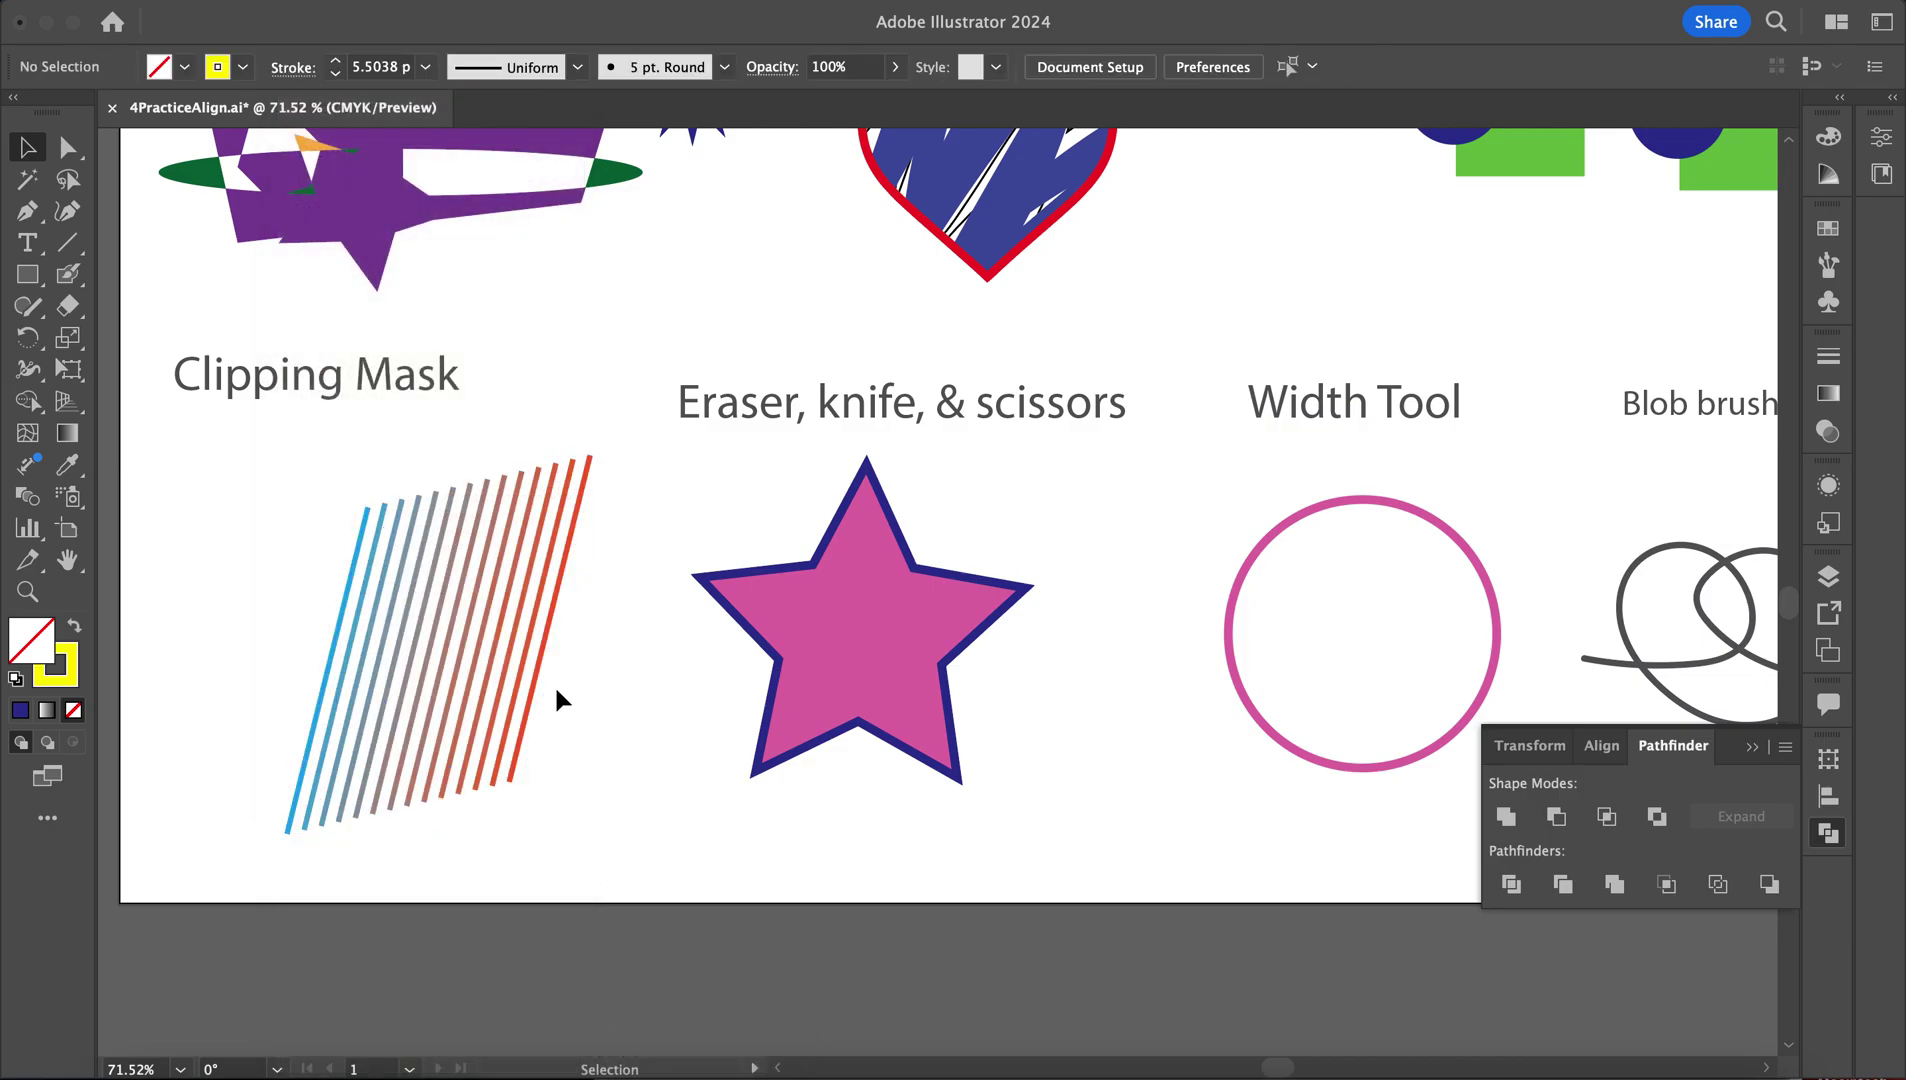
# Fill the unfilled ellipse over the diagonal lines with solid dark blue 2e3192 and shrink it to about 89 by 116 pt
pyautogui.click(506, 659)
pyautogui.click(628, 750)
pyautogui.moveTo(272, 484); pyautogui.dragTo(552, 606)
pyautogui.keyDown('shift'); pyautogui.click(546, 570); pyautogui.keyUp('shift')
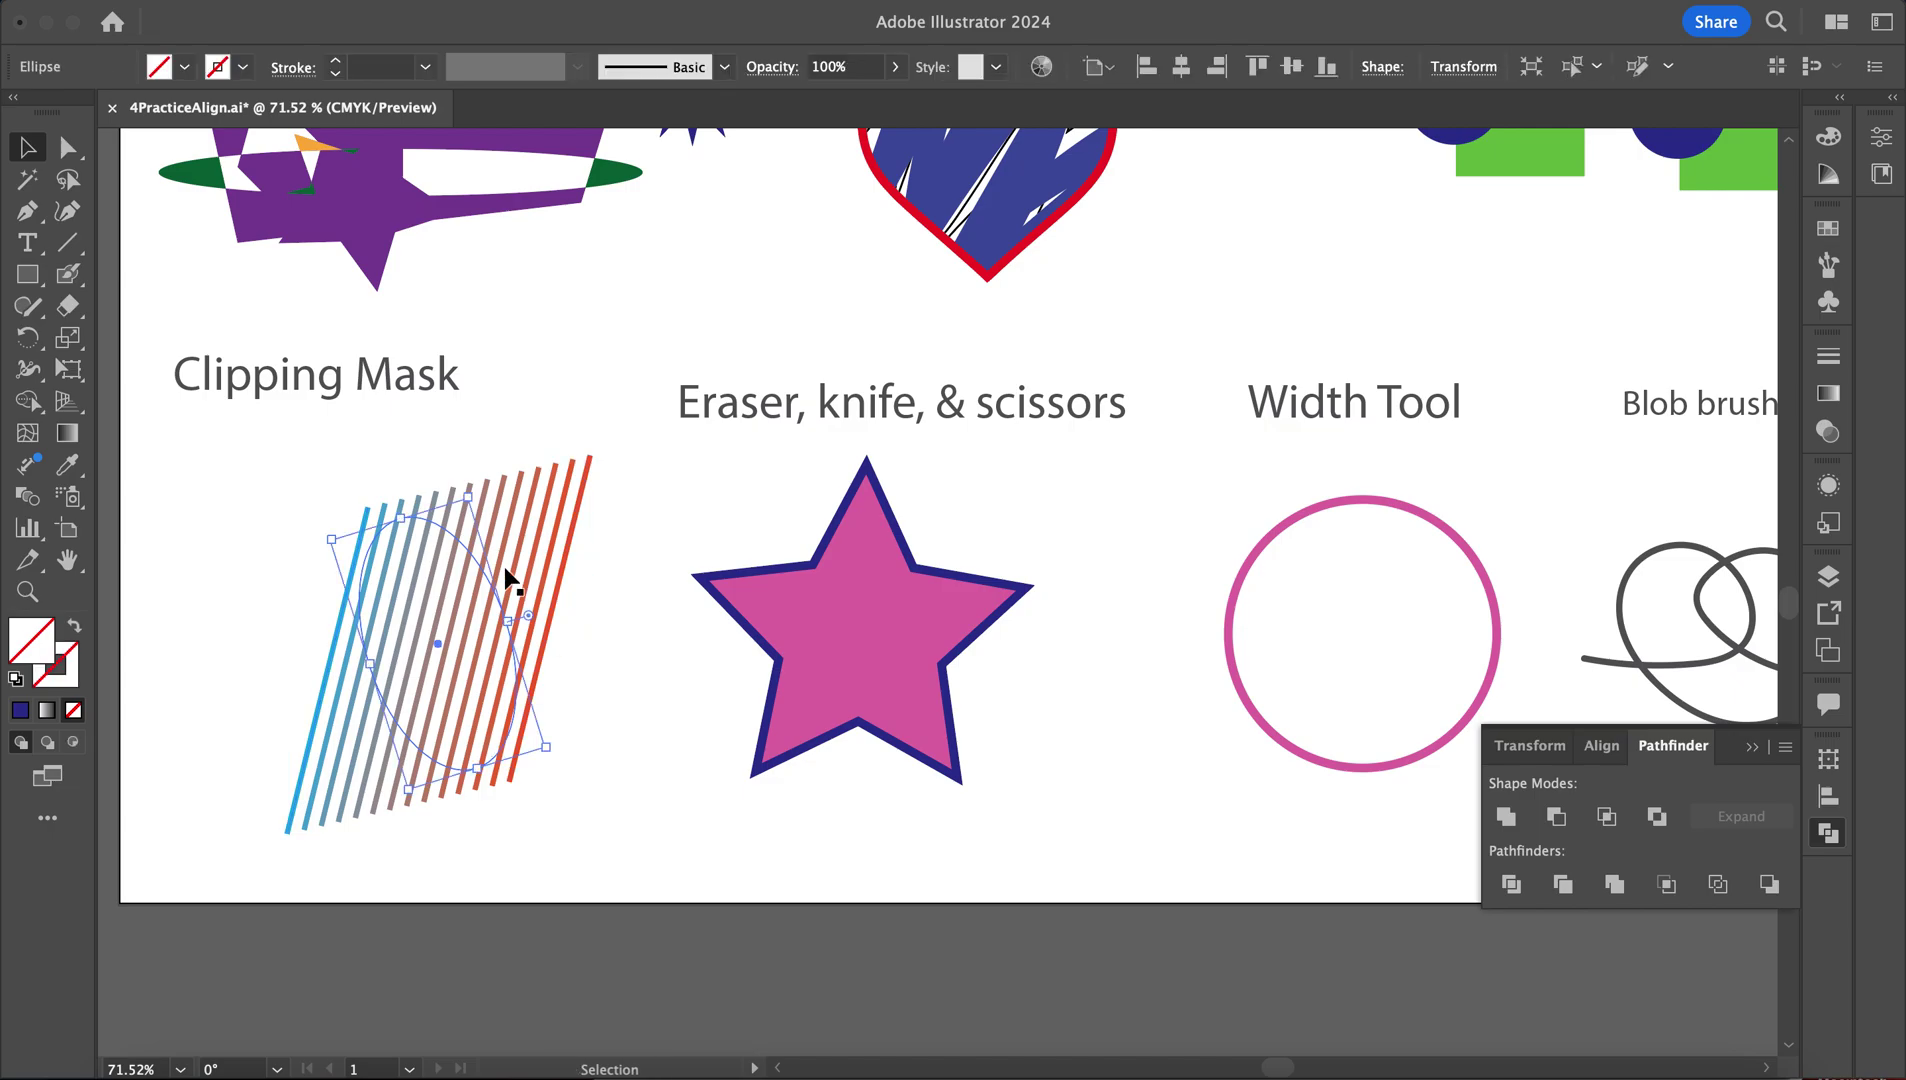
pyautogui.click(20, 710)
pyautogui.click(229, 502)
pyautogui.click(430, 640)
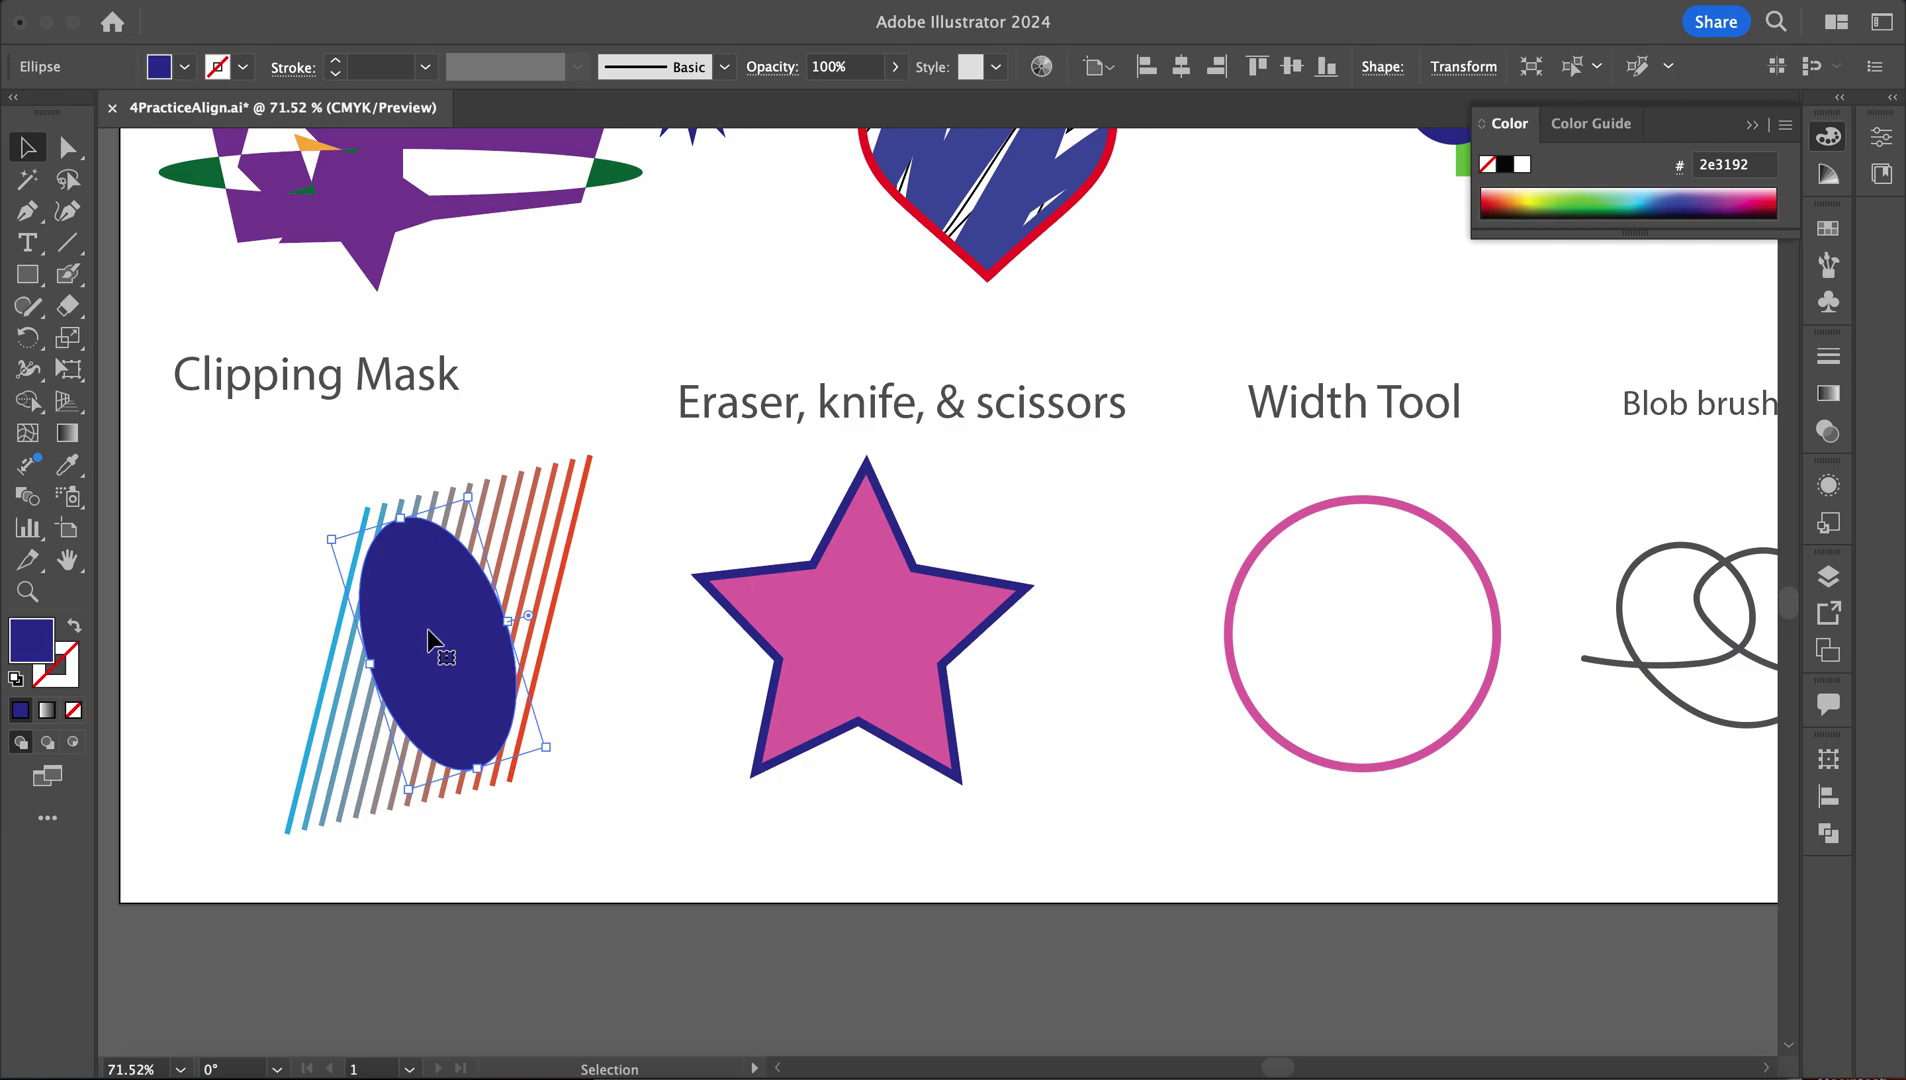
pyautogui.moveTo(401, 518); pyautogui.dragTo(441, 575)
# Mask the blended lines with the blue ellipse and move the clipped group to about X 149 pt, Y 620 pt
pyautogui.moveTo(292, 481); pyautogui.dragTo(556, 832)
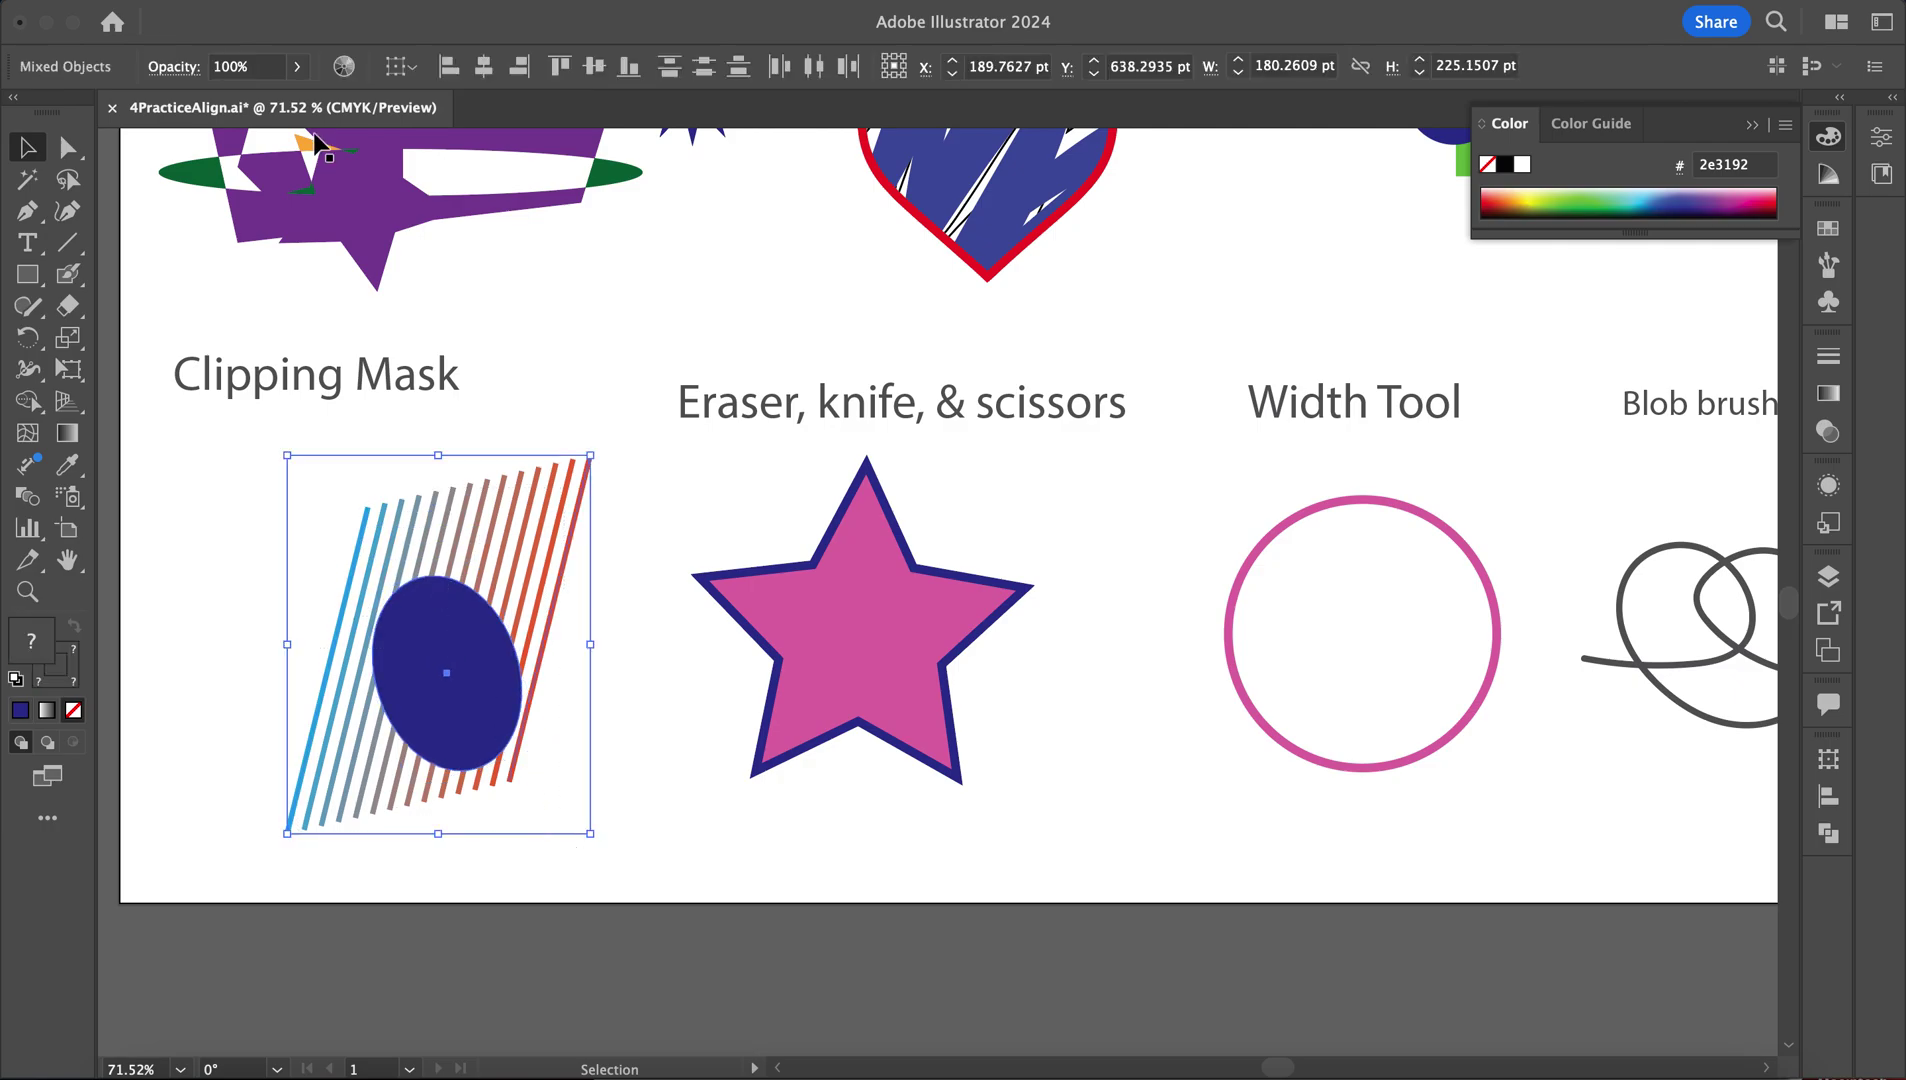
pyautogui.click(310, 10)
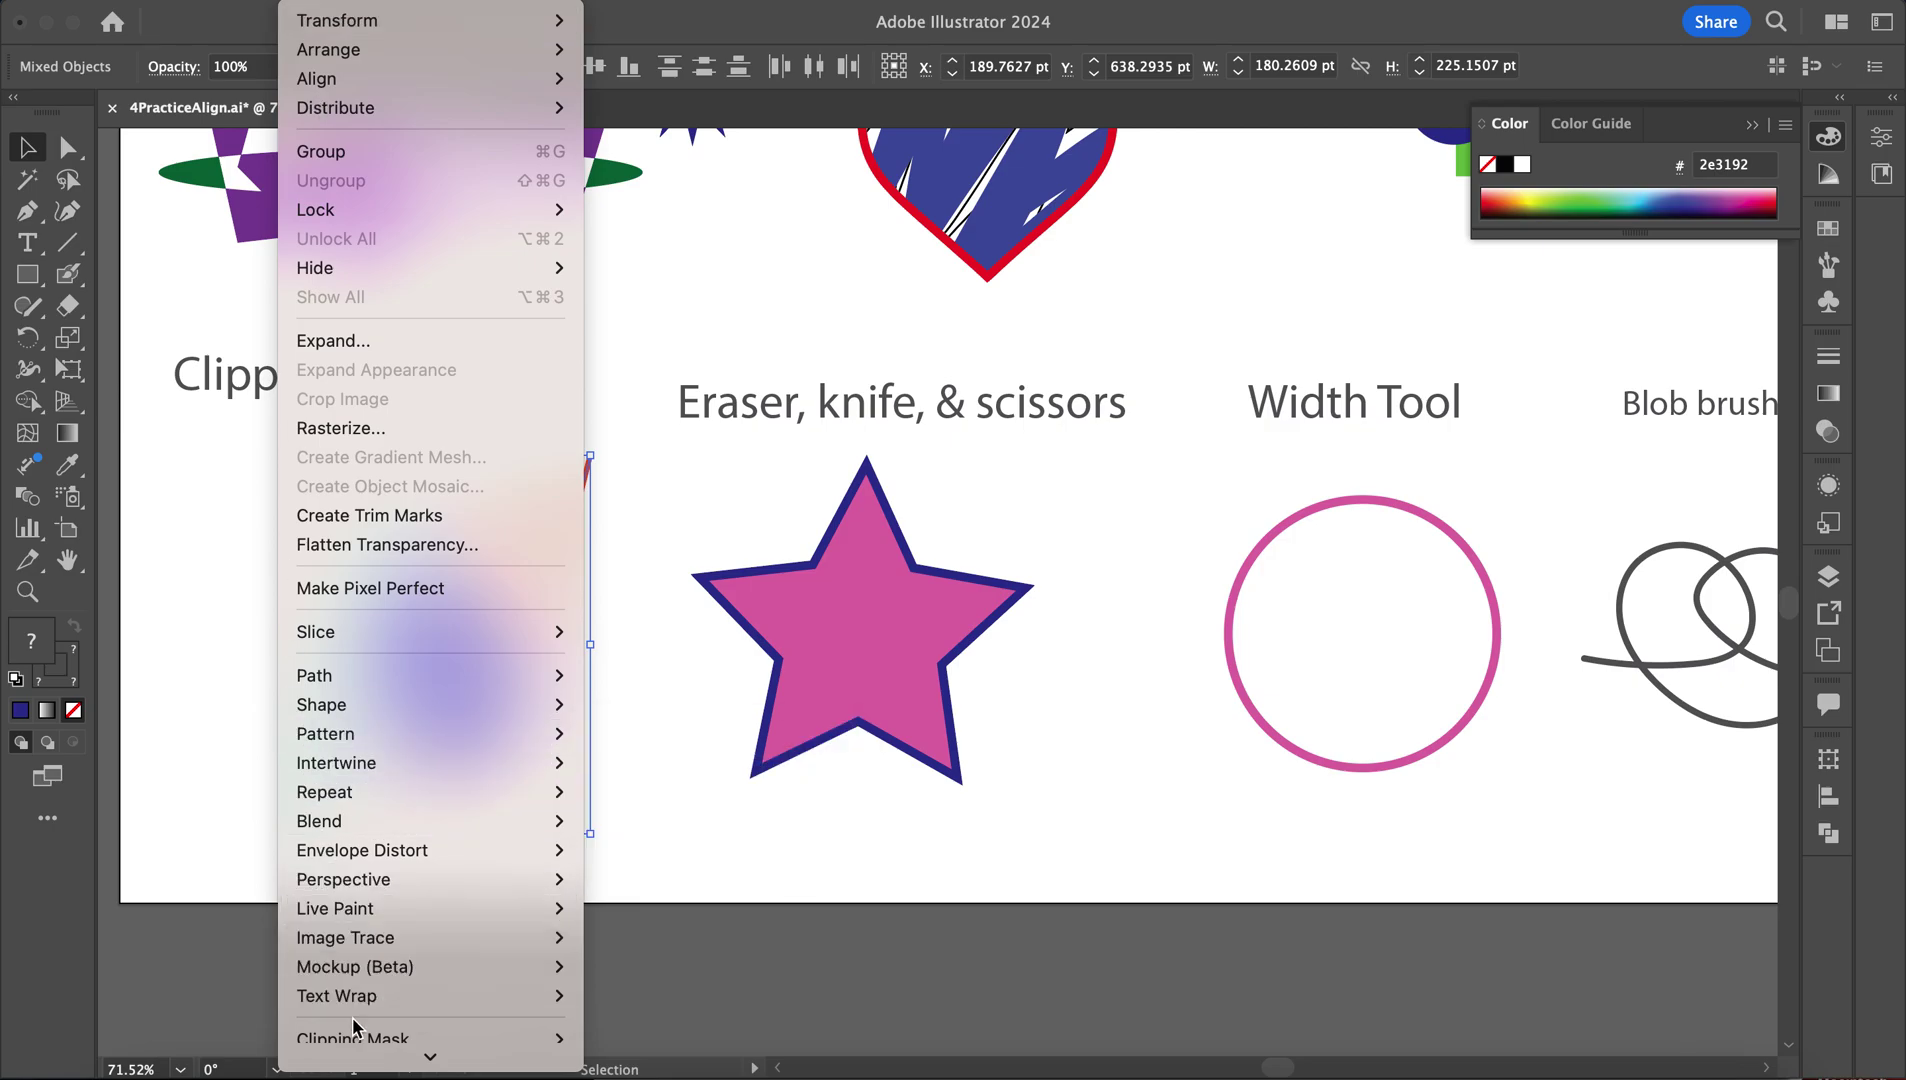
pyautogui.moveTo(355, 1035)
pyautogui.click(617, 993)
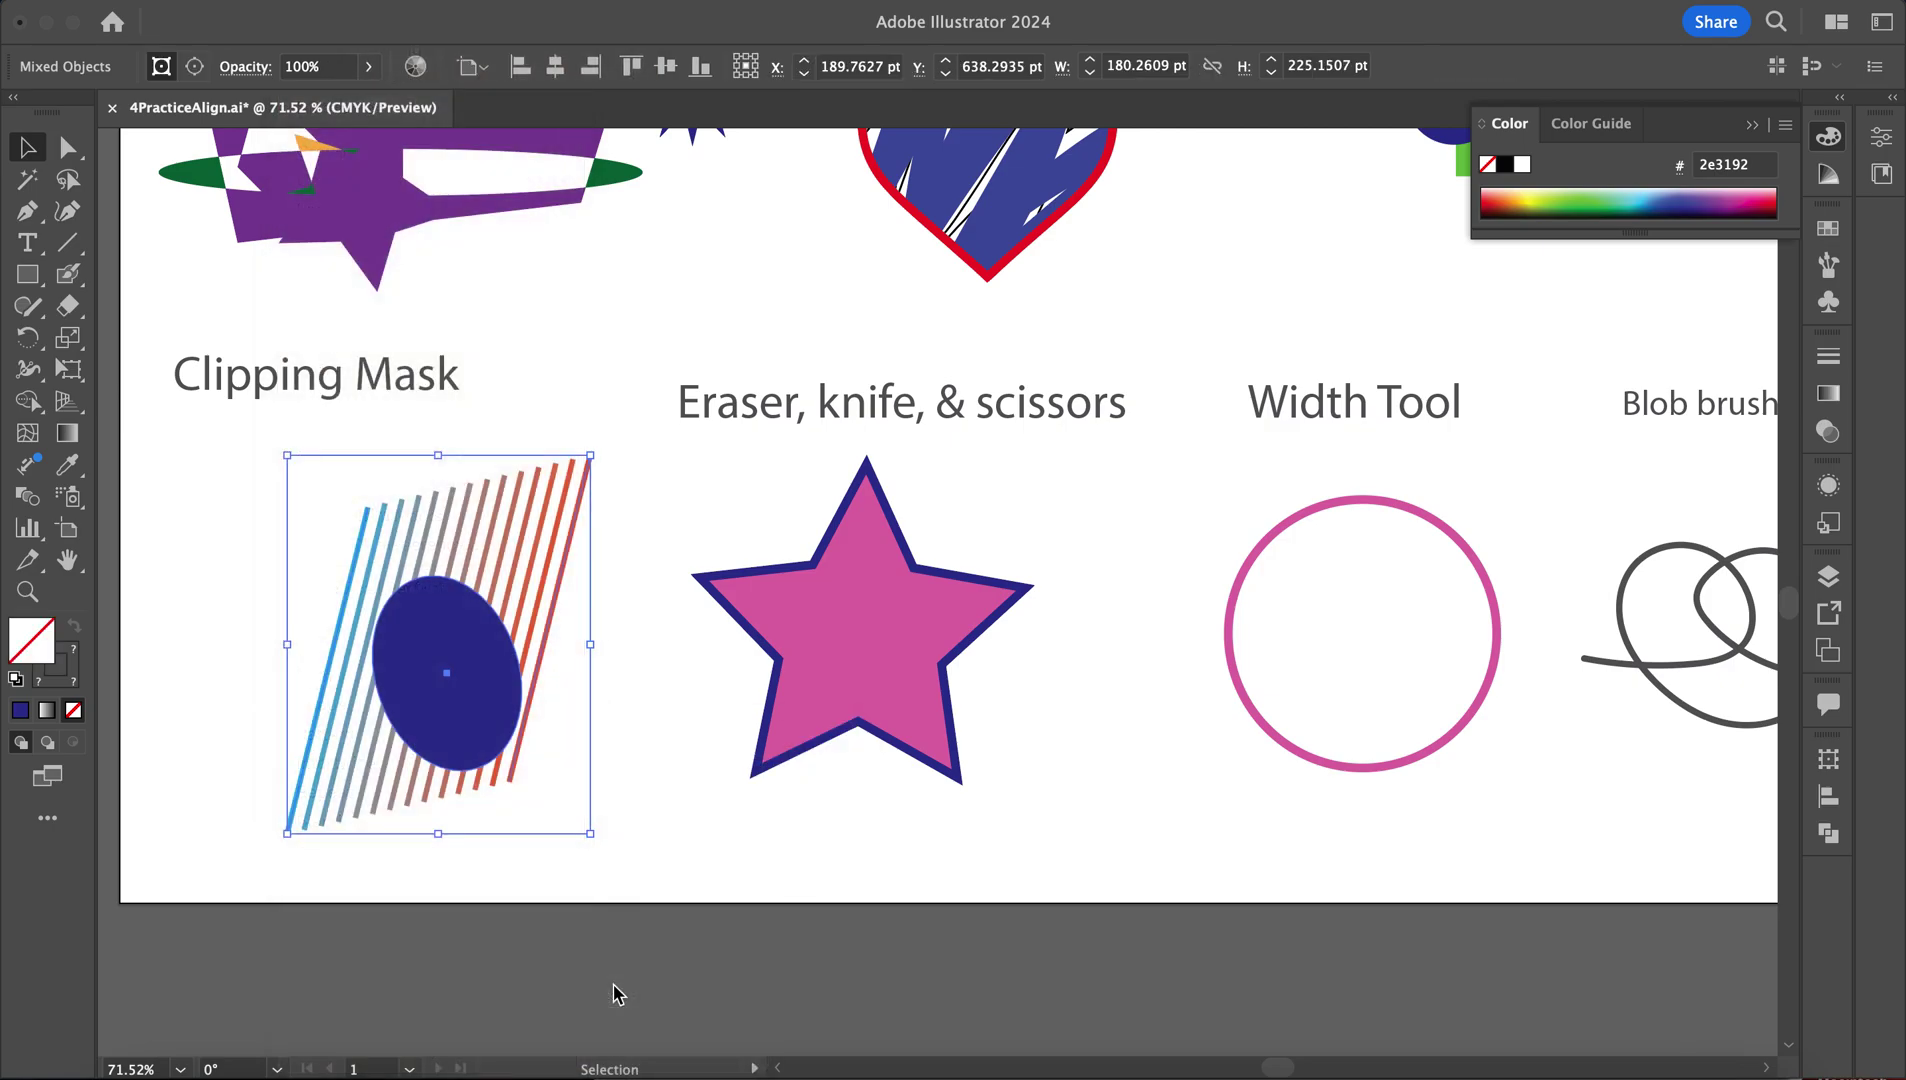
pyautogui.click(673, 746)
pyautogui.moveTo(417, 640); pyautogui.dragTo(344, 578)
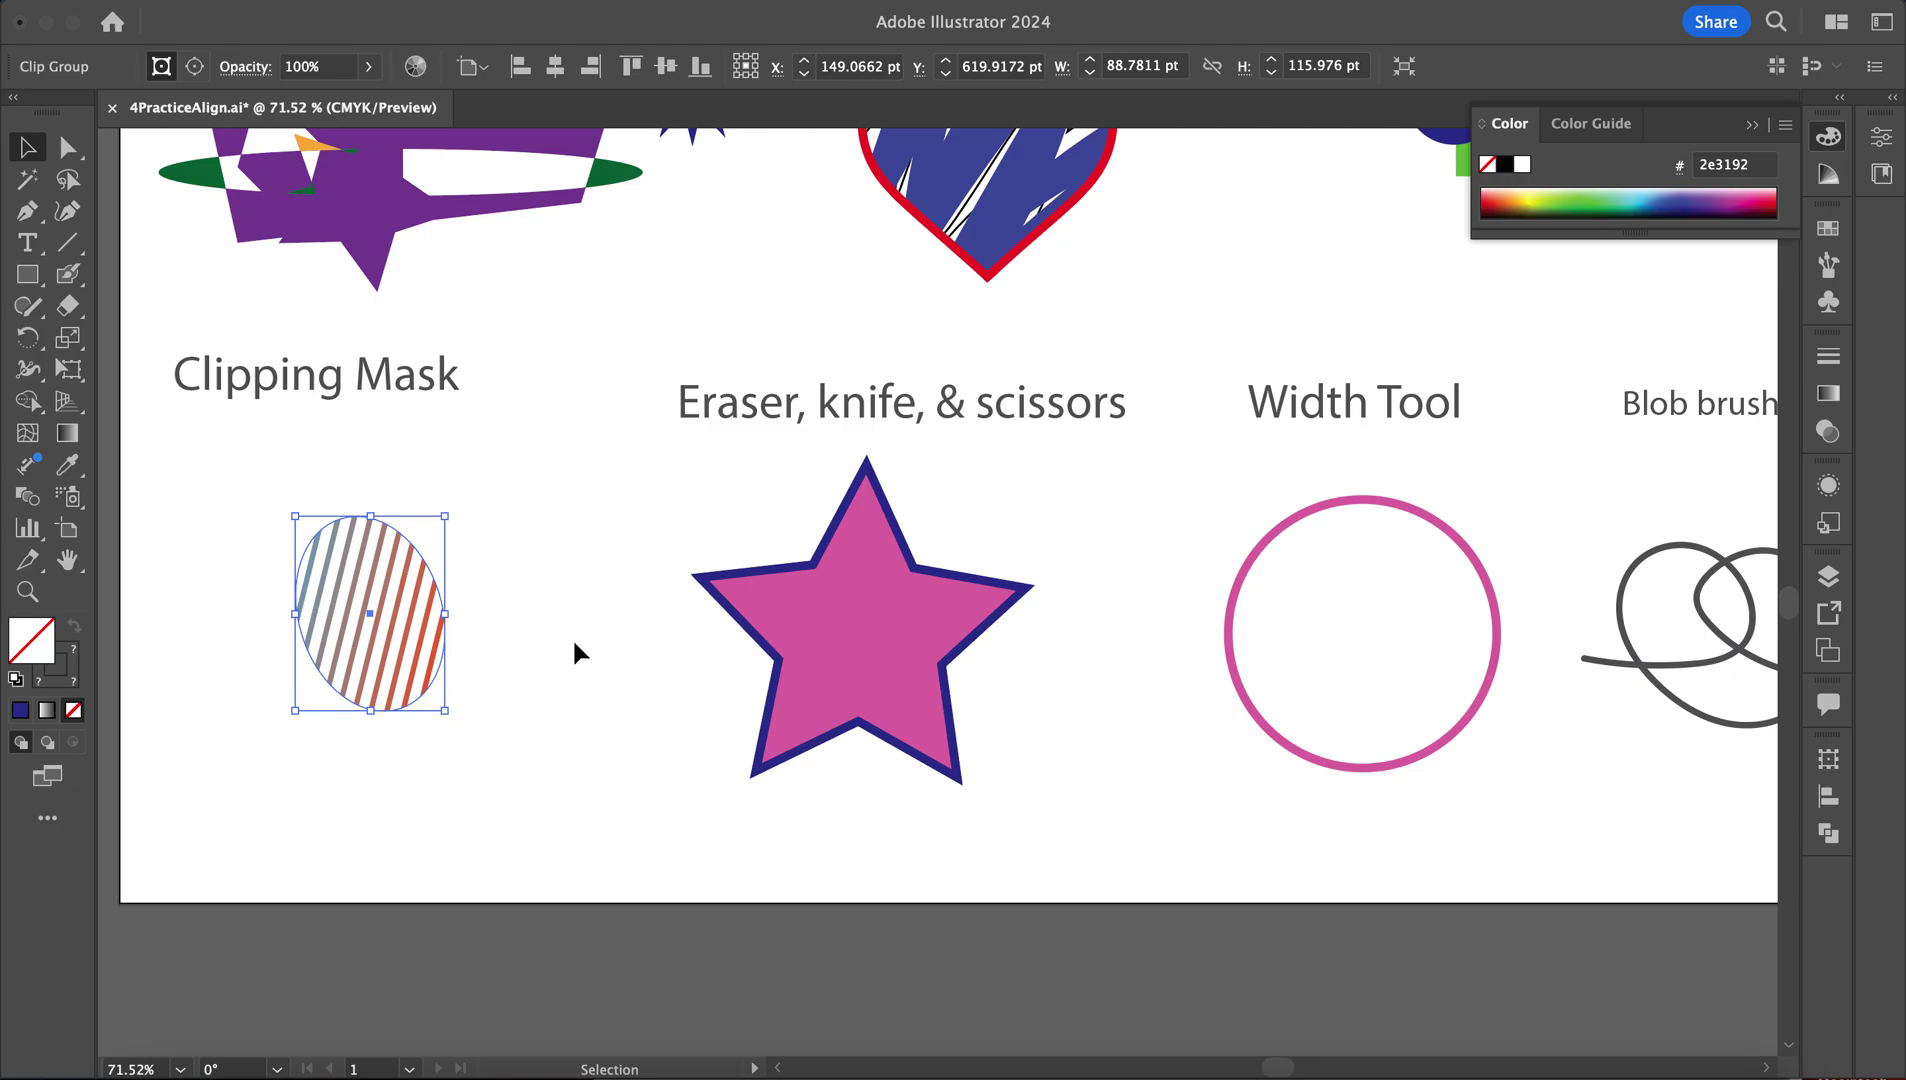
# Erase thin strips across the pink star's top, left and lower-left points and a curved channel into its body with a small Eraser
pyautogui.scroll(-2, 1185, 899)
pyautogui.click(901, 602)
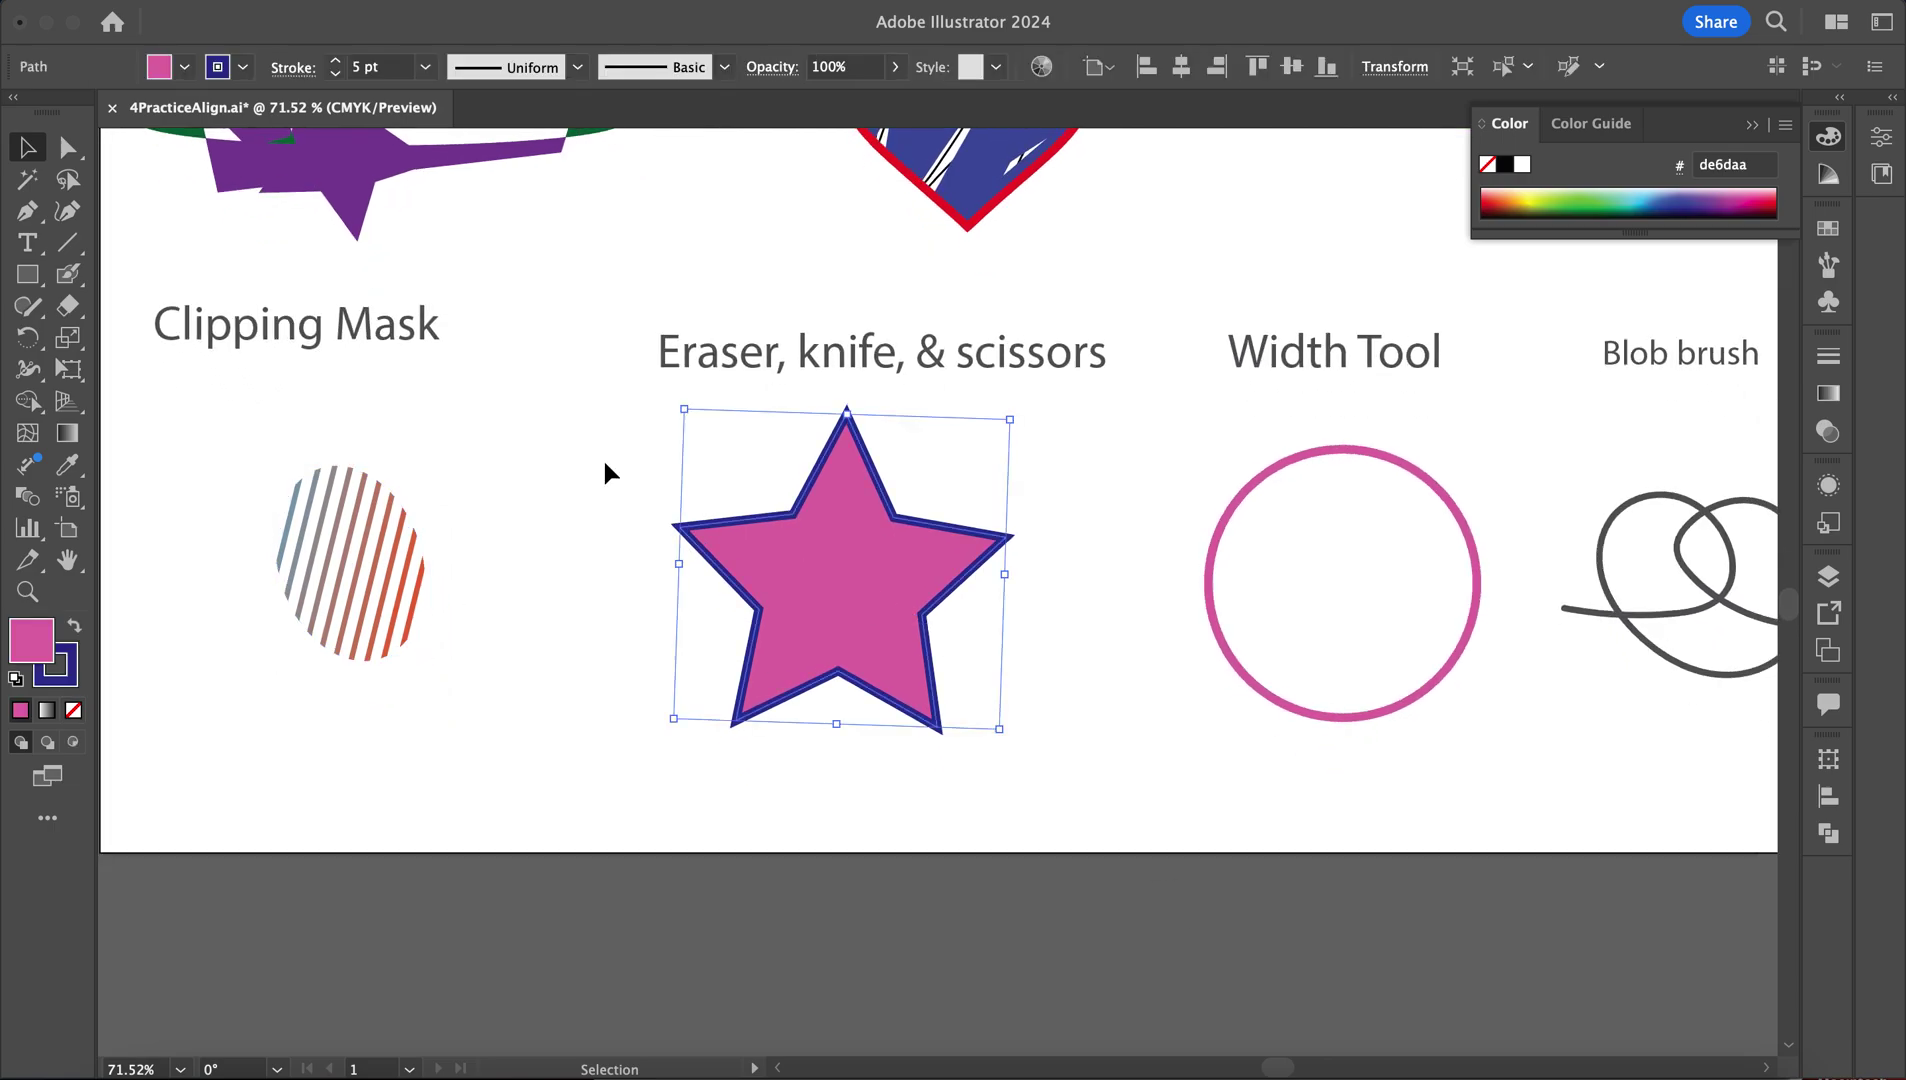
pyautogui.click(62, 308)
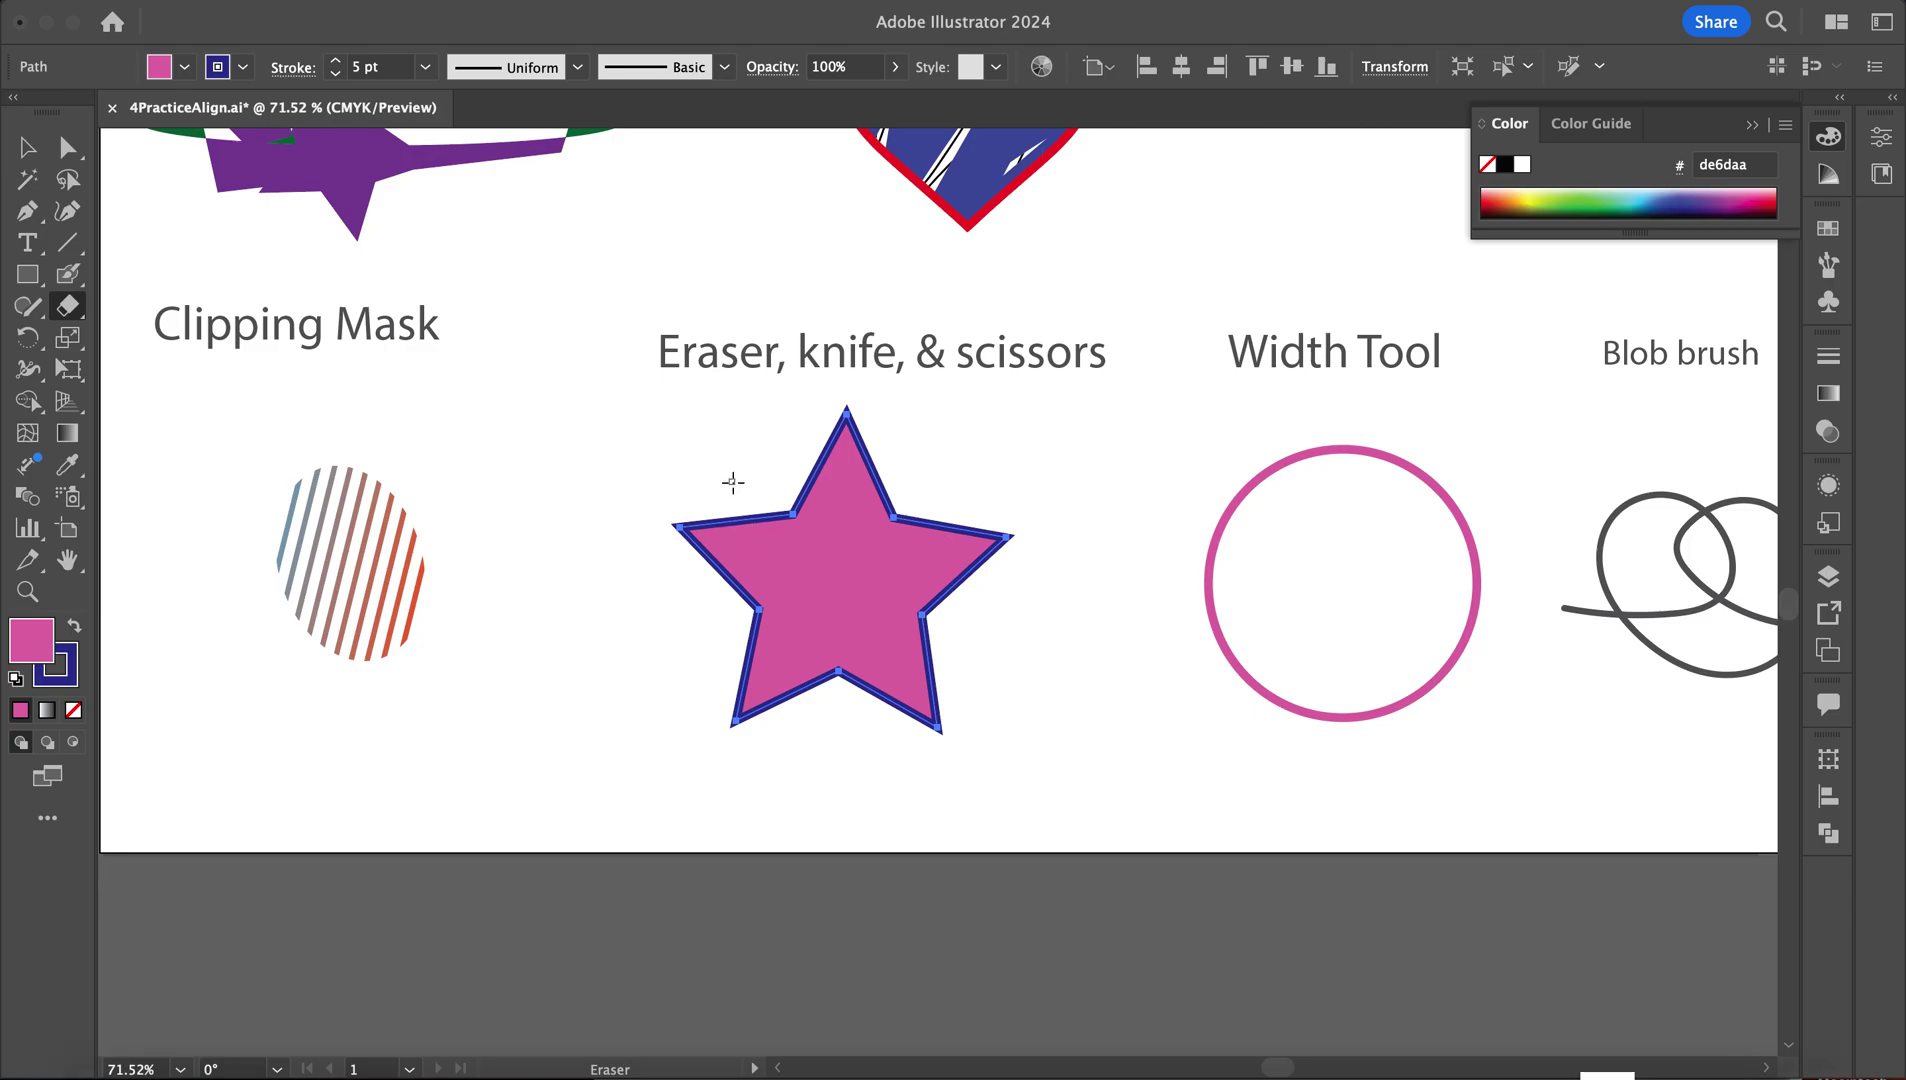
pyautogui.press(']')
pyautogui.press(']')
pyautogui.press('[')
pyautogui.press('[')
pyautogui.press('[')
pyautogui.moveTo(749, 493); pyautogui.dragTo(724, 650)
pyautogui.moveTo(817, 465)
pyautogui.mouseDown()
pyautogui.moveTo(791, 468)
pyautogui.moveTo(923, 472)
pyautogui.mouseUp()
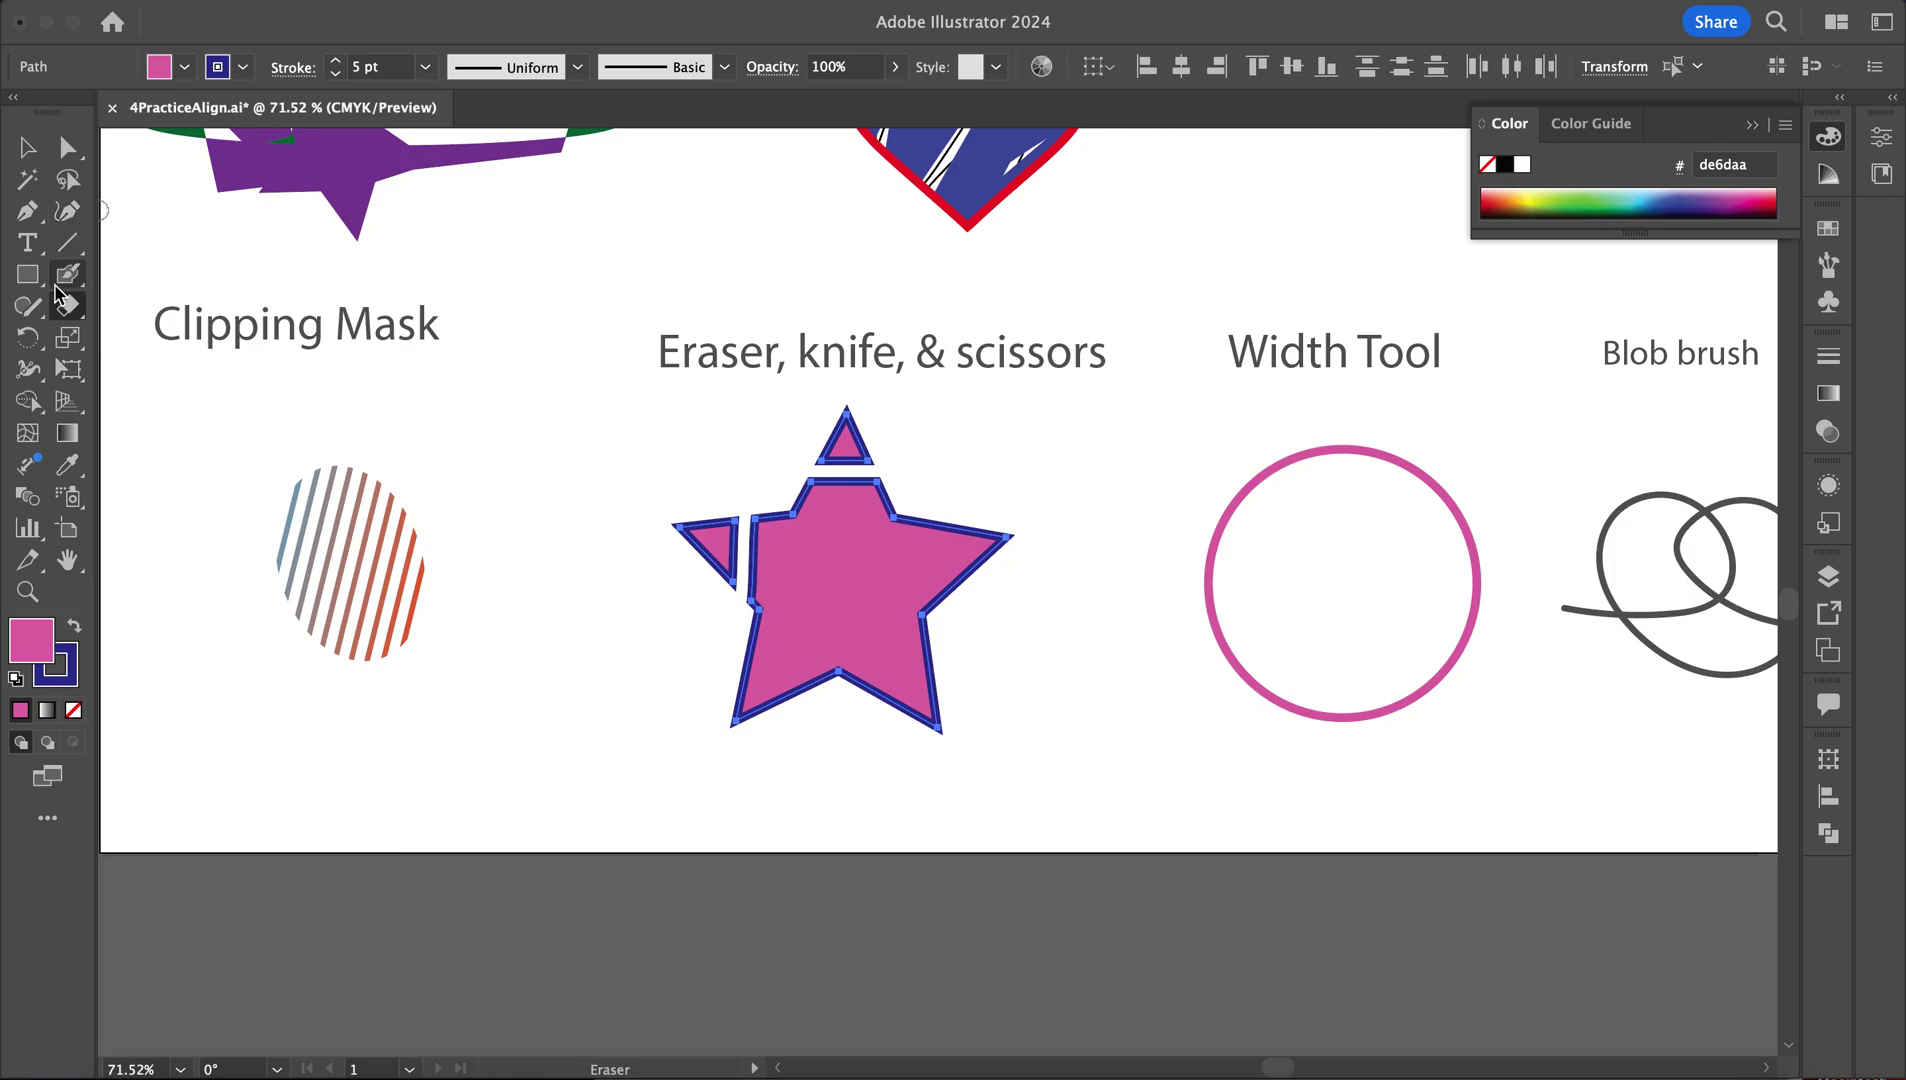
pyautogui.moveTo(745, 652)
pyautogui.mouseDown()
pyautogui.moveTo(830, 710)
pyautogui.moveTo(802, 610)
pyautogui.moveTo(796, 562)
pyautogui.mouseUp()
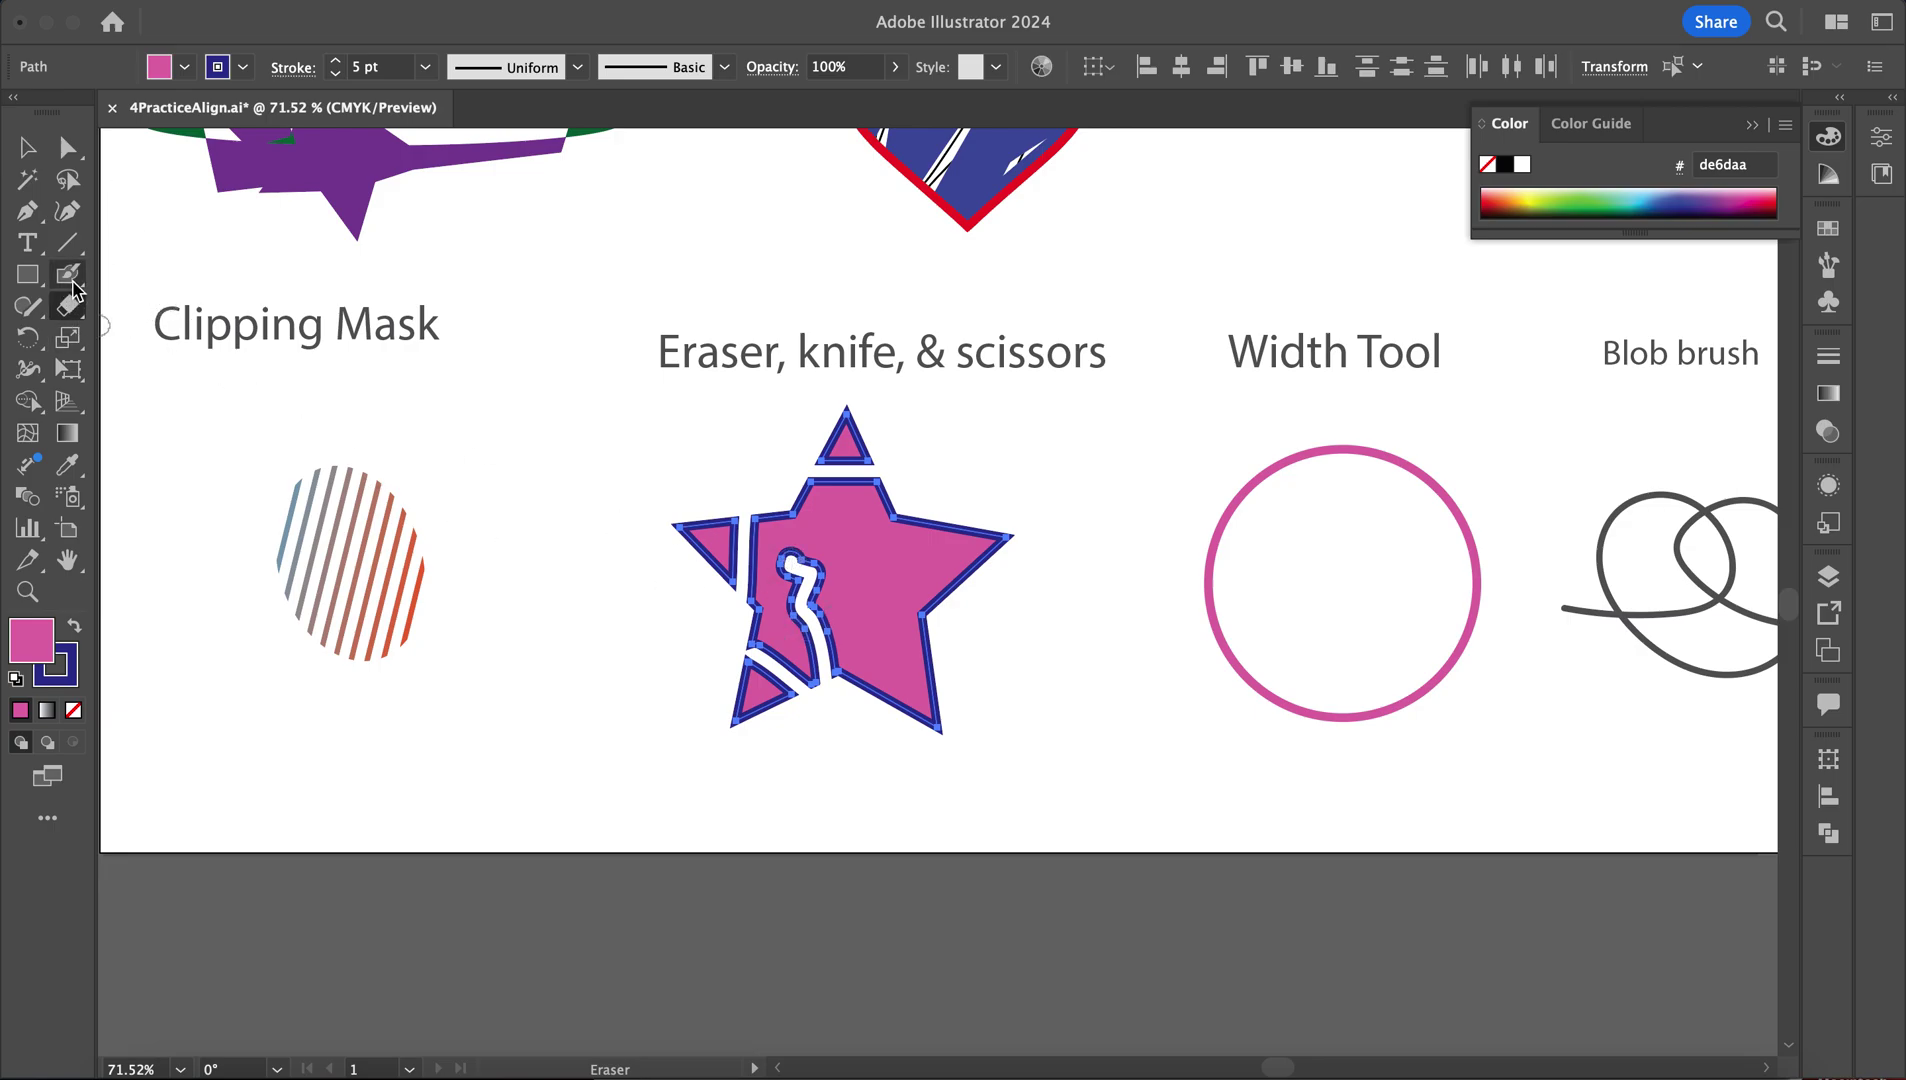
# Cut the star's outline with the Scissors tool on its upper-right edge and on the bottom edge of its lower-right point
pyautogui.click(66, 314)
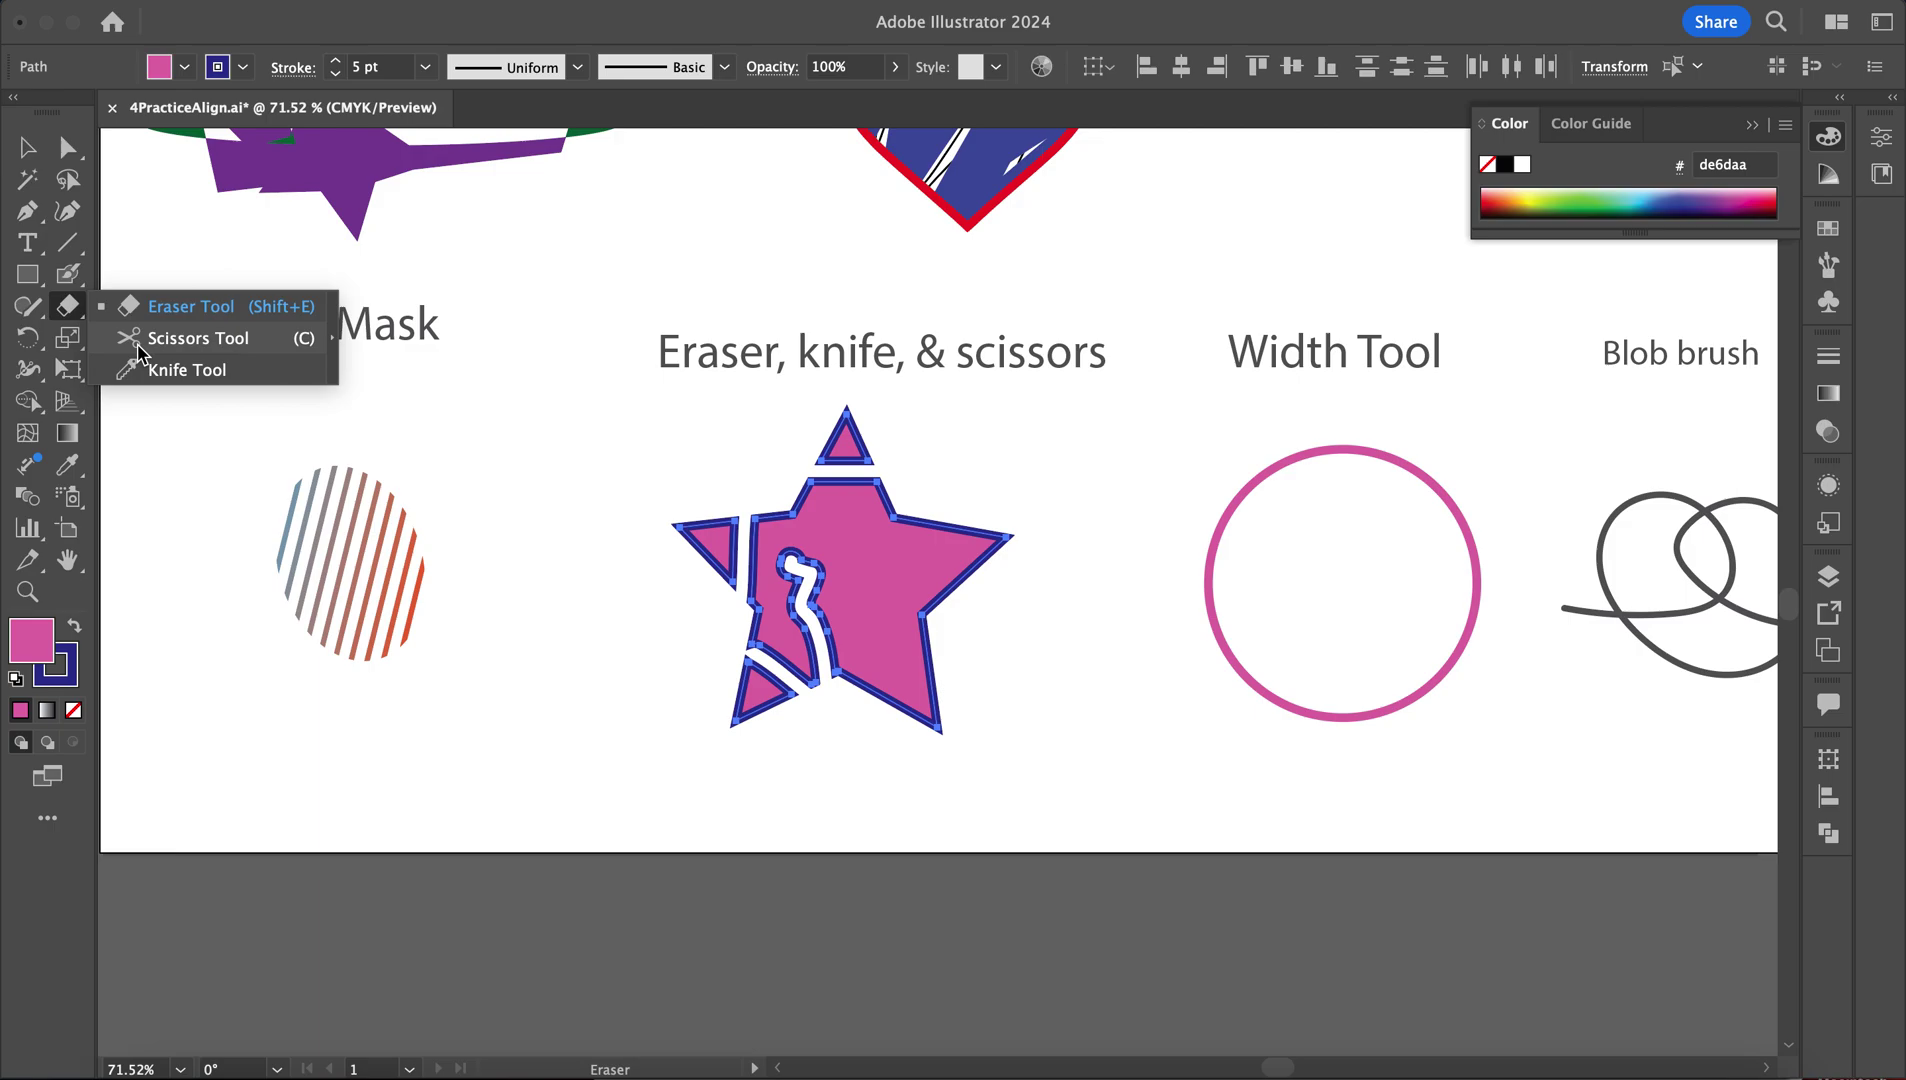
pyautogui.click(190, 338)
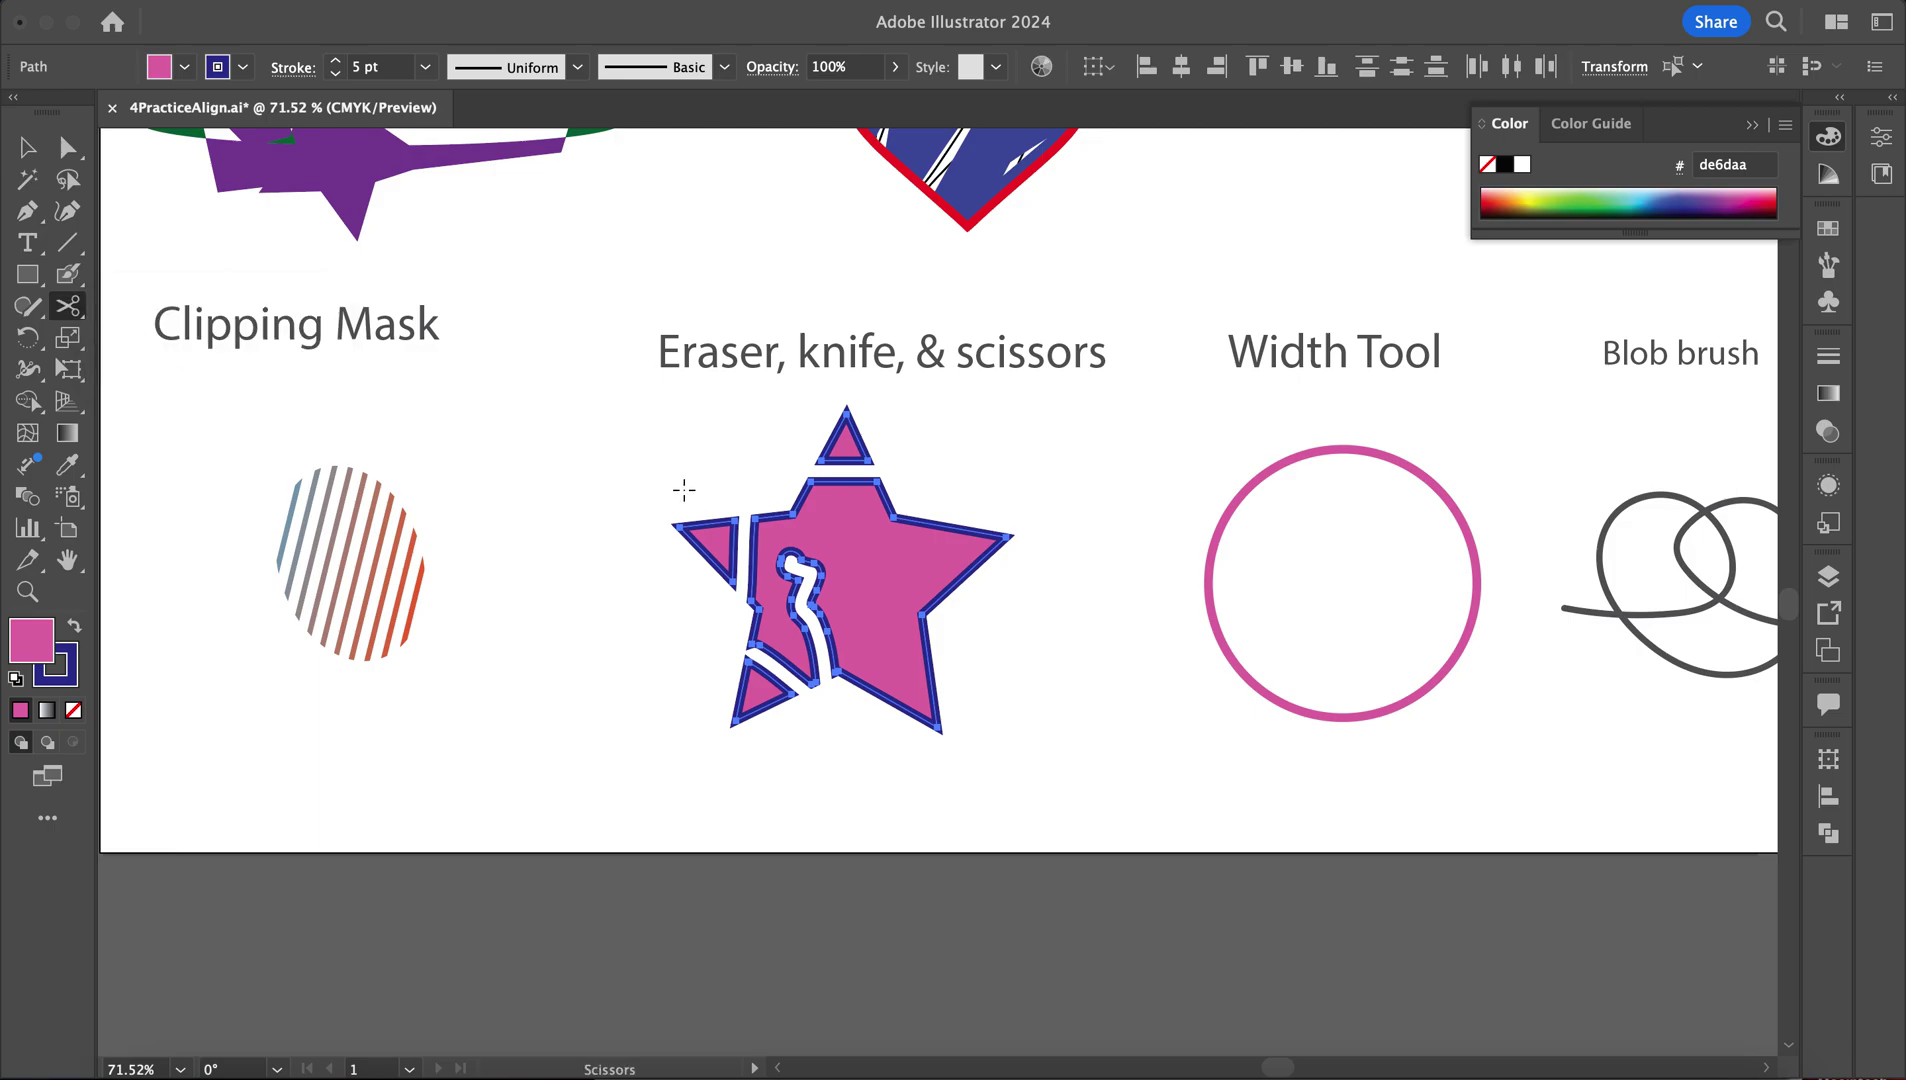
pyautogui.click(922, 522)
pyautogui.click(872, 690)
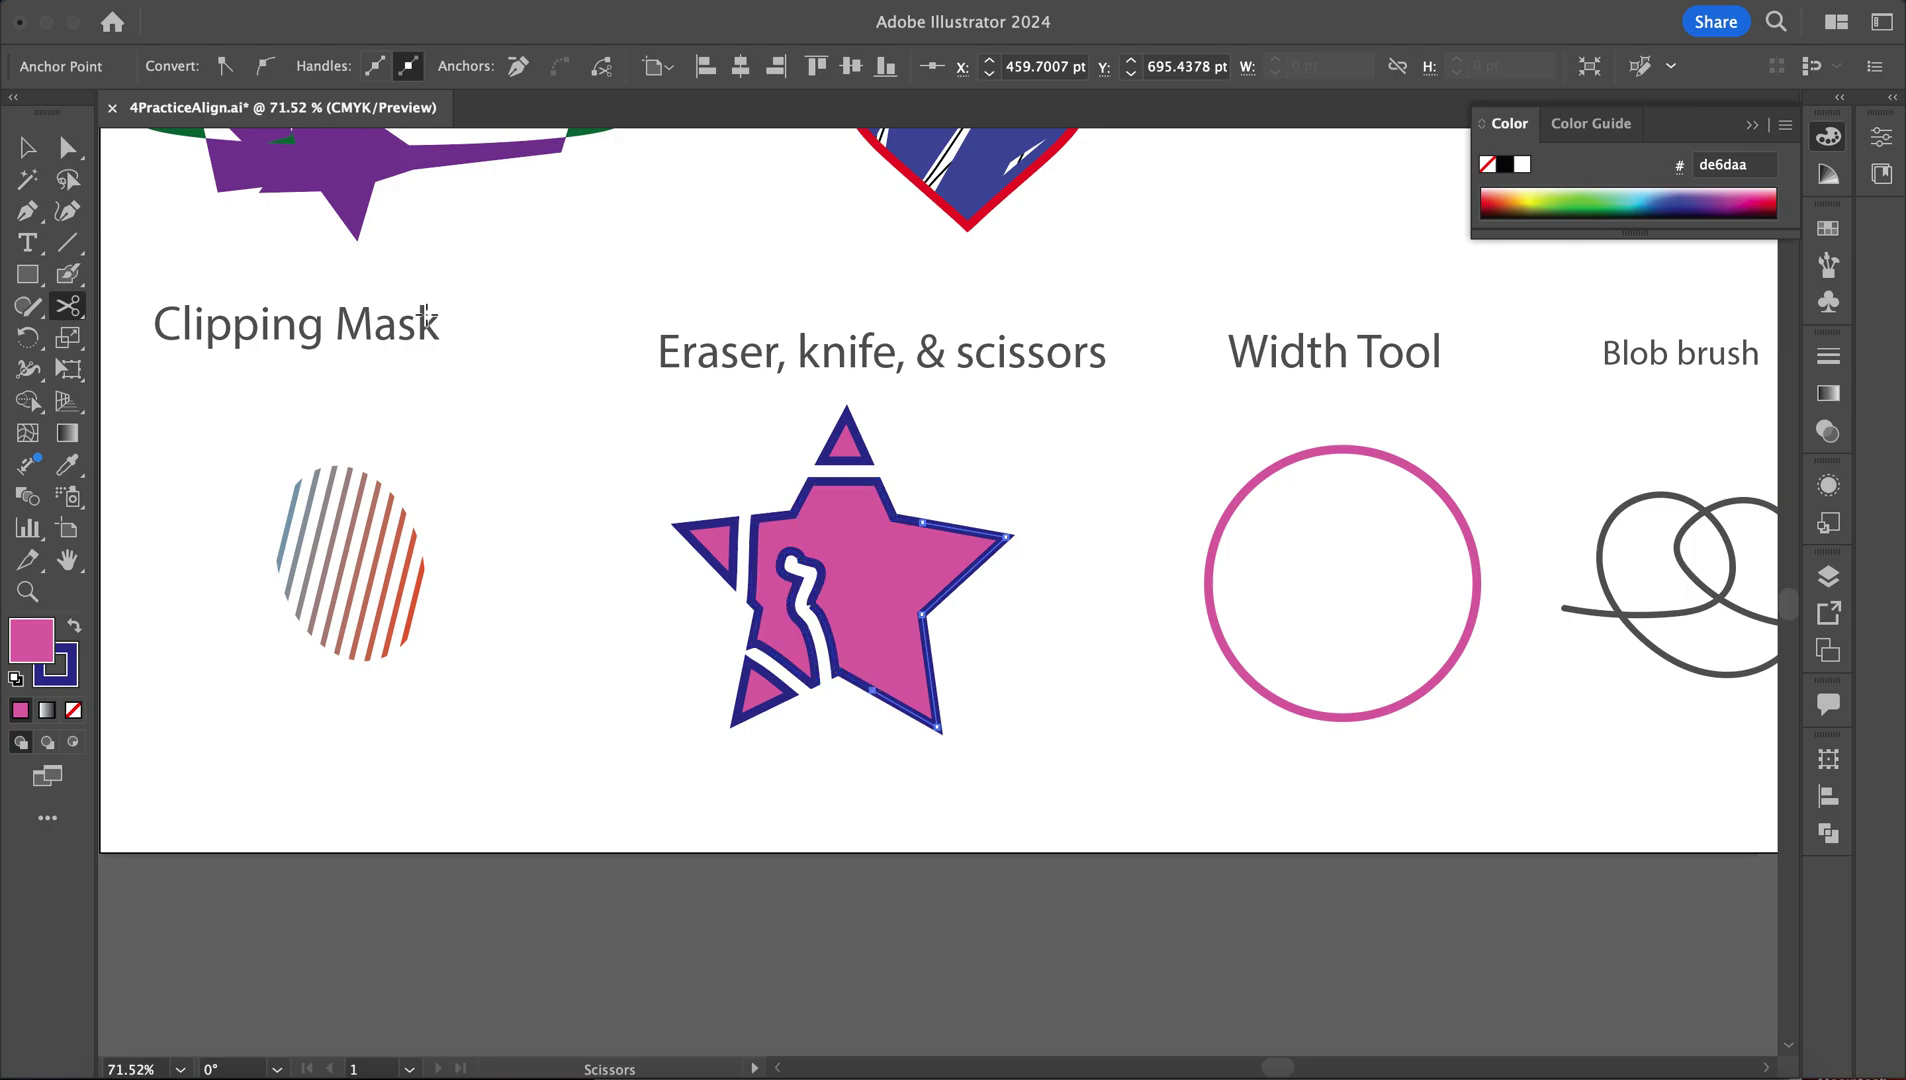
# Move the cut-off right piece of the star down and away from the main body
pyautogui.click(67, 147)
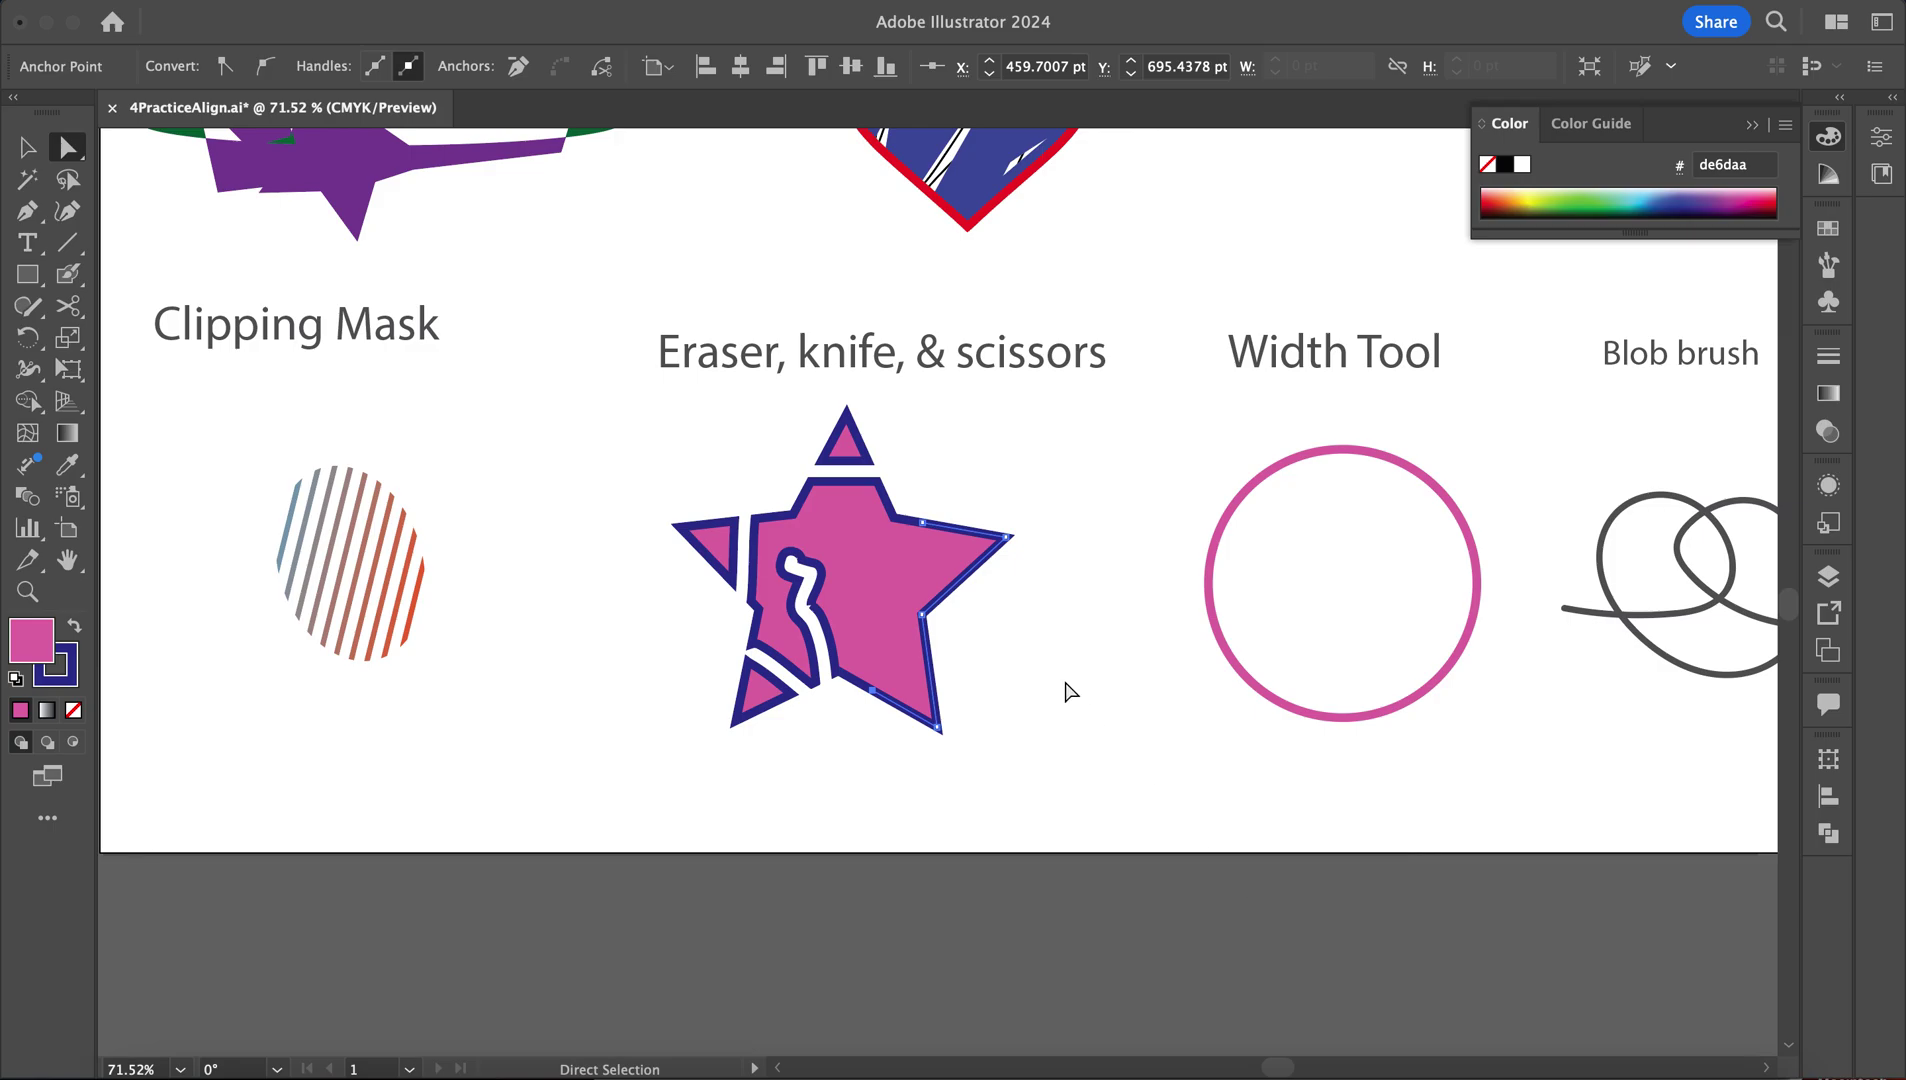
pyautogui.click(1037, 670)
pyautogui.click(919, 608)
pyautogui.moveTo(902, 576); pyautogui.dragTo(986, 608)
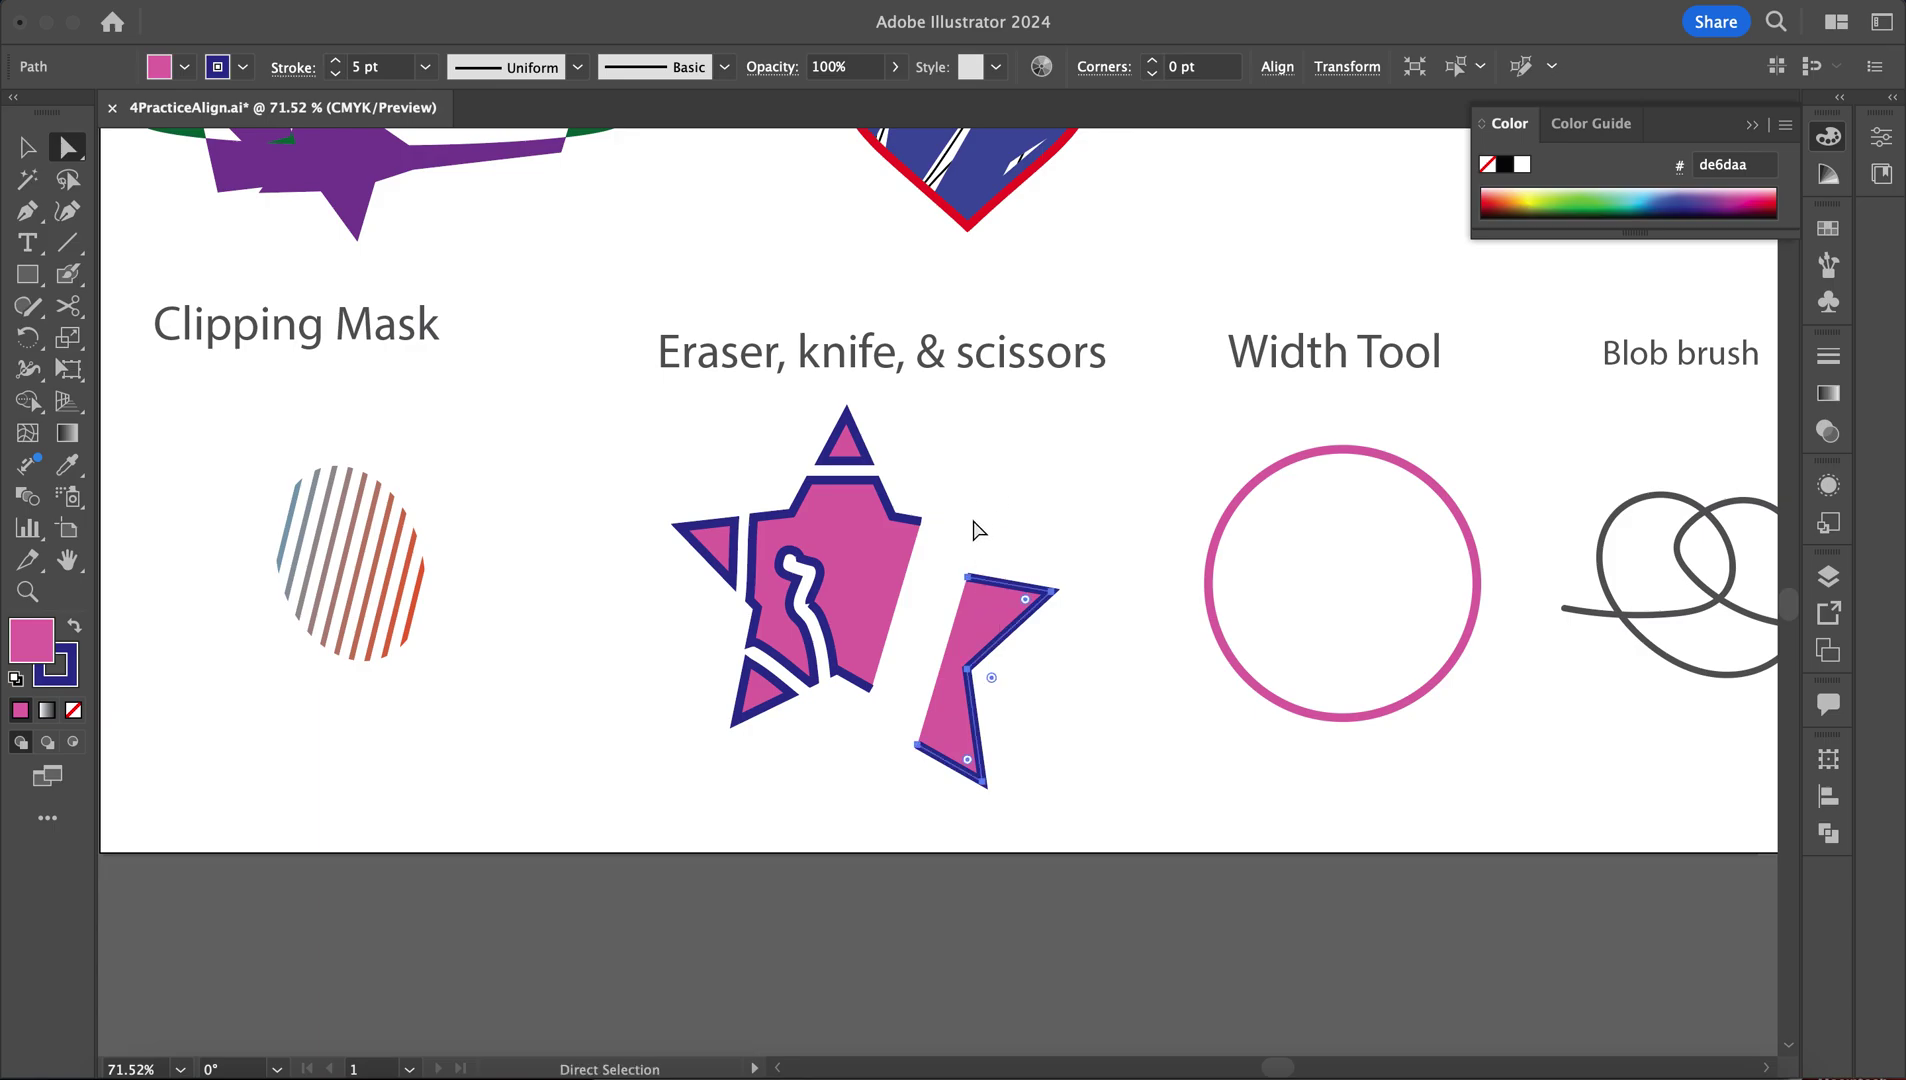
# Slice the star's main body with the Knife tool along a curve from its right edge to its upper left
pyautogui.click(878, 568)
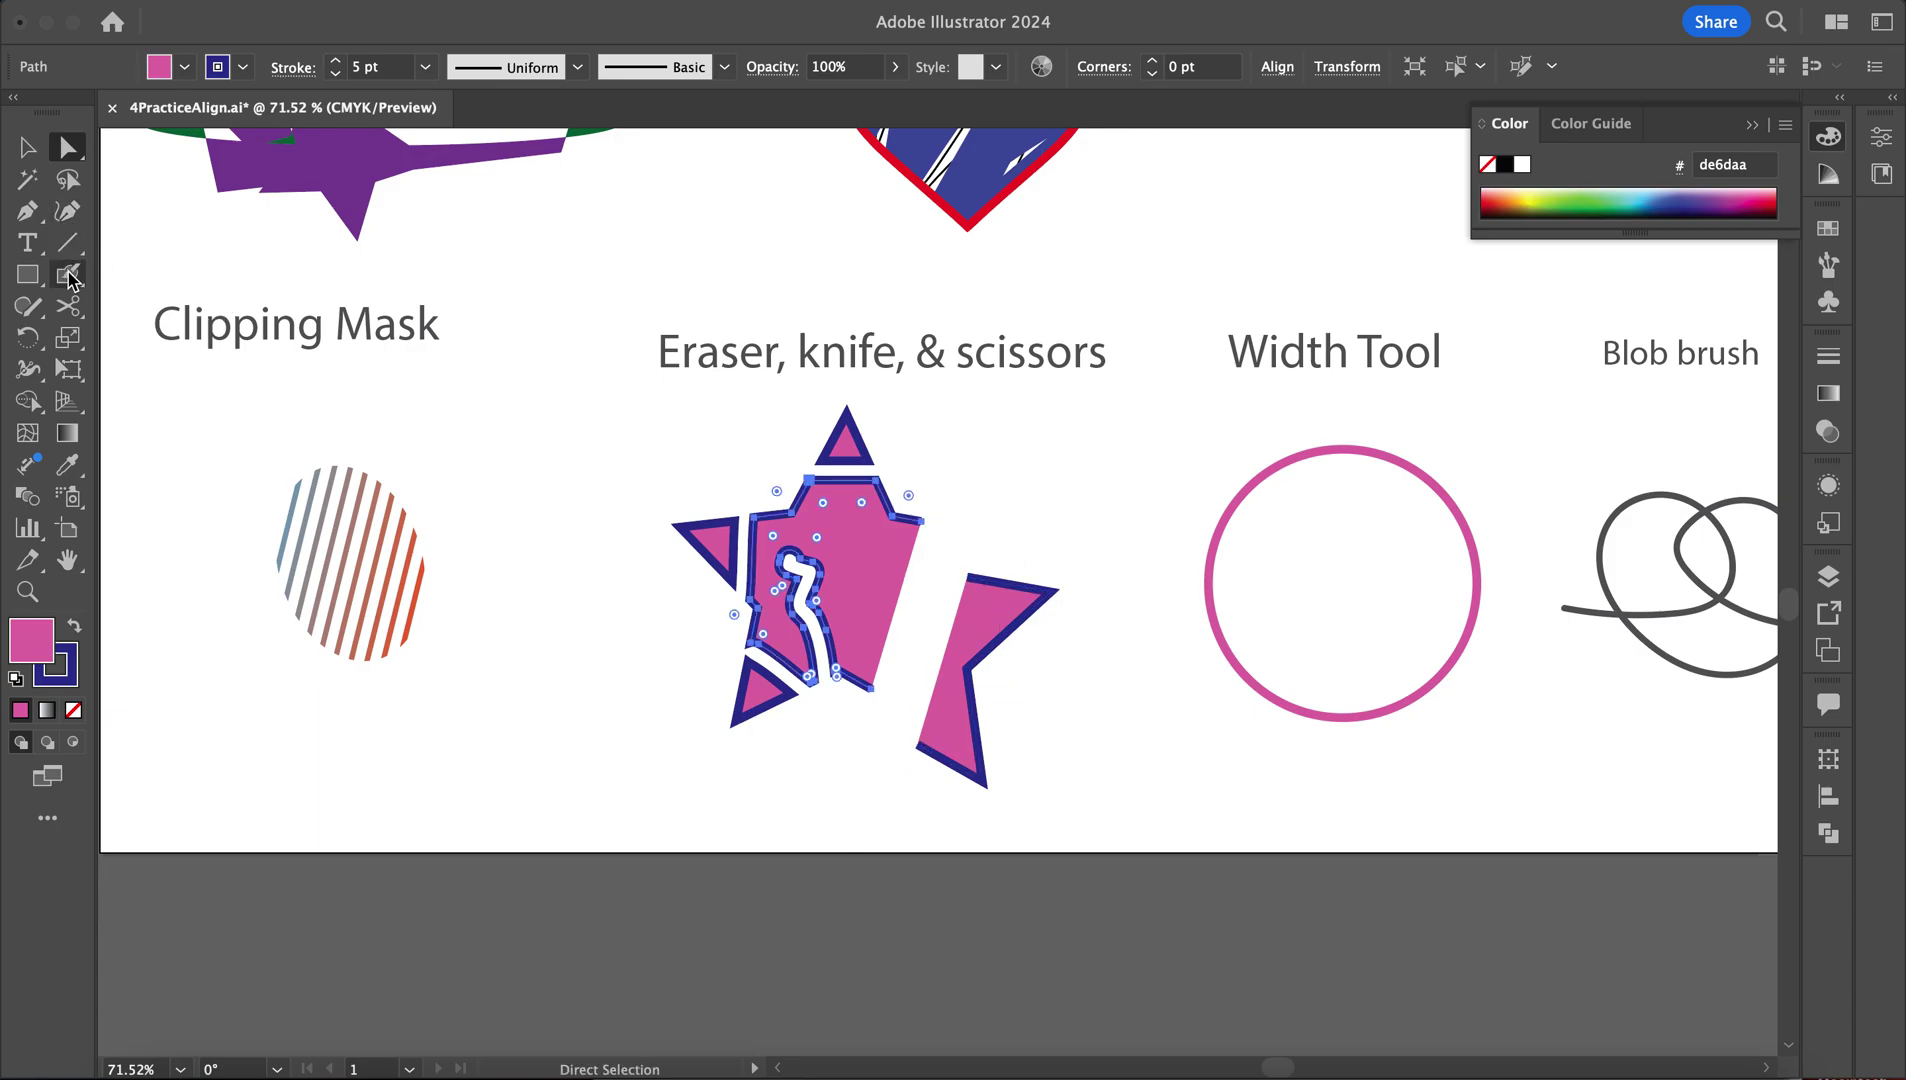
pyautogui.click(67, 306)
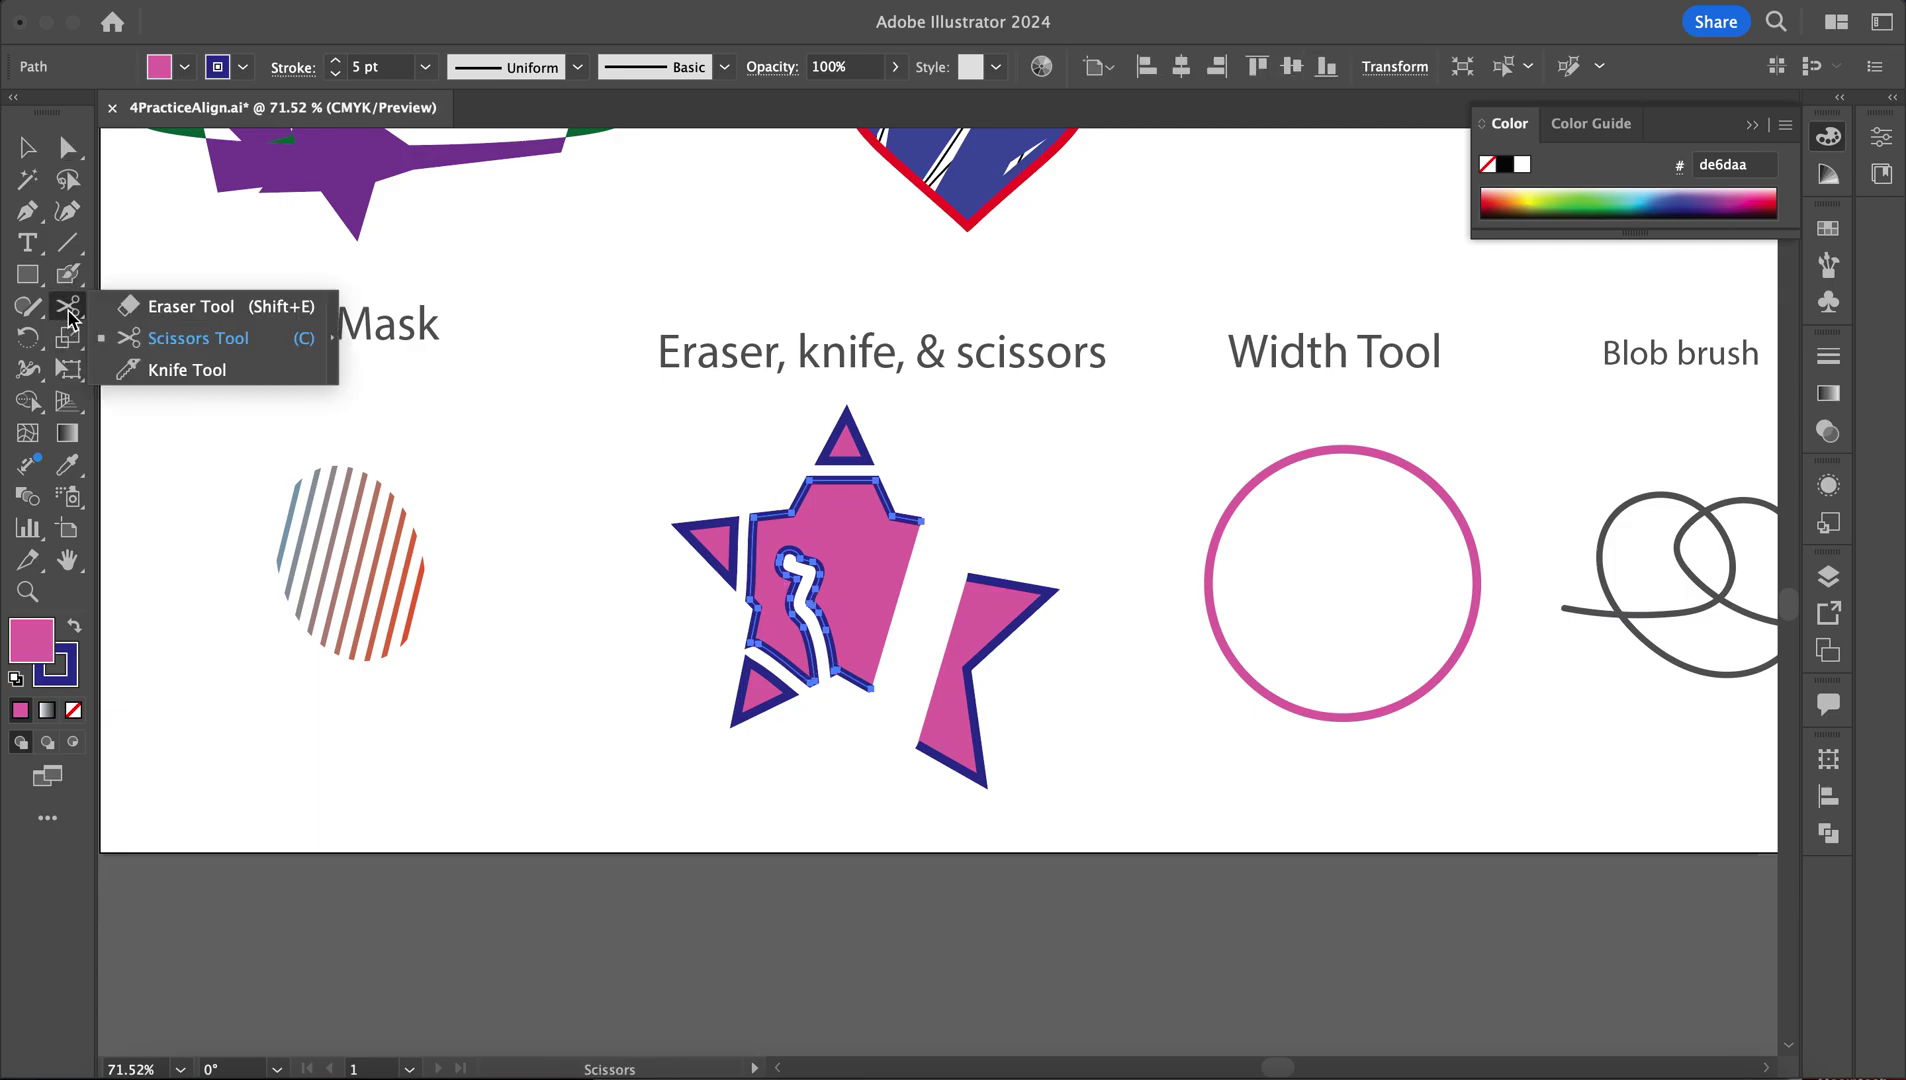
pyautogui.click(160, 369)
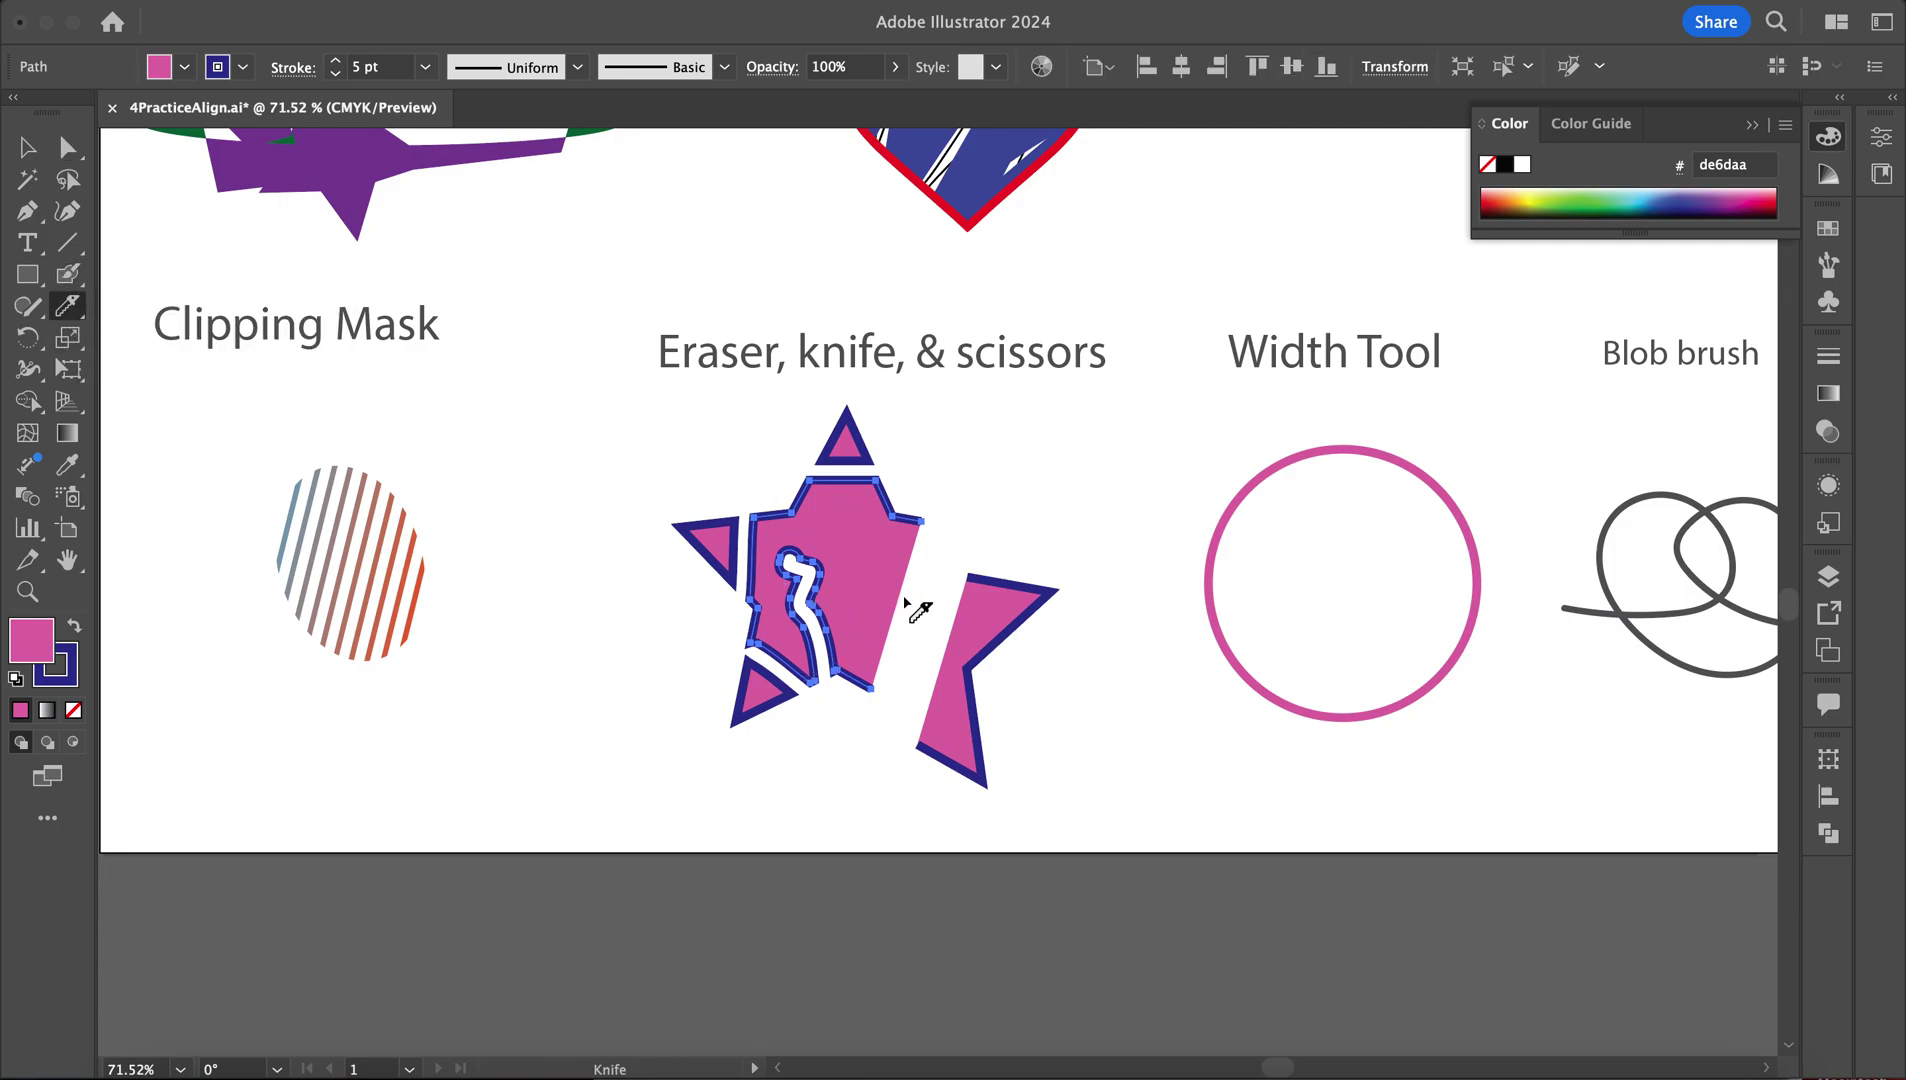
pyautogui.moveTo(895, 602); pyautogui.dragTo(715, 442)
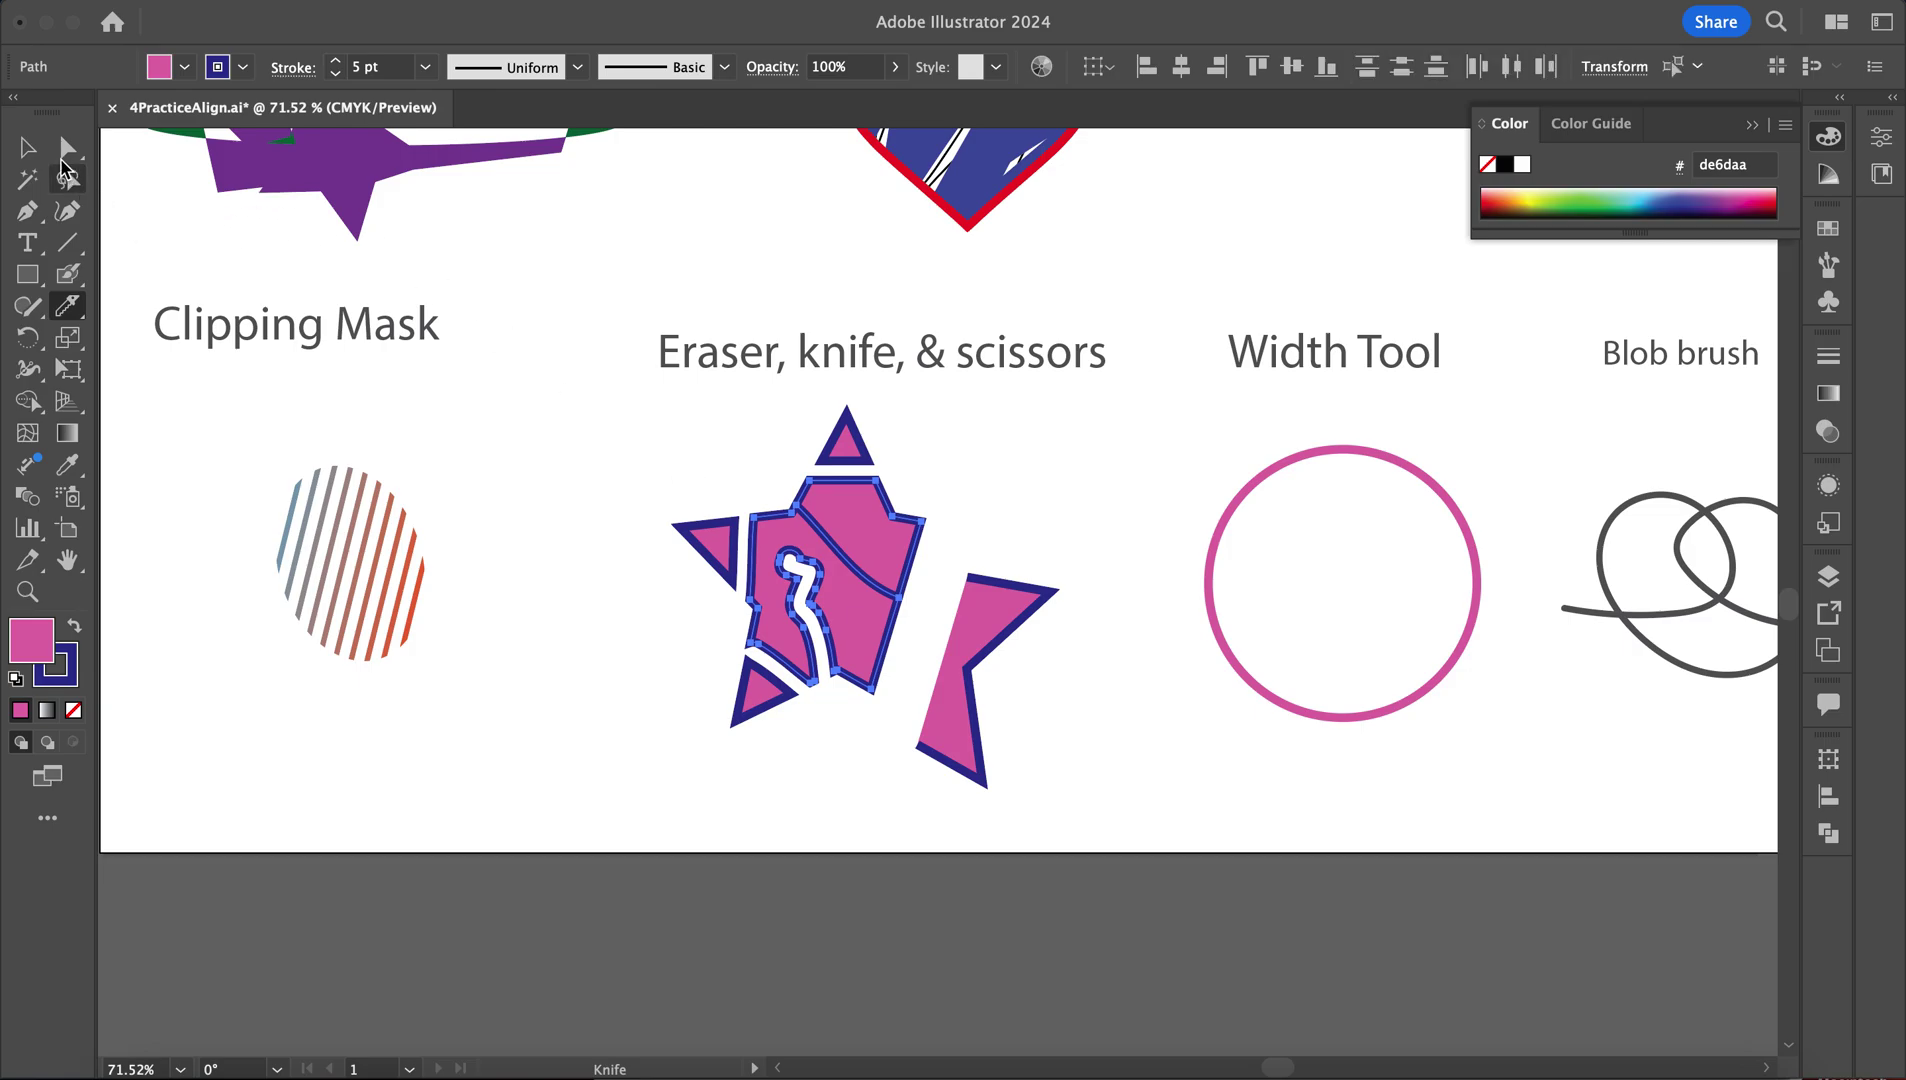
# Pull the sliced upper piece of the star up and to the right, away from the remaining body
pyautogui.click(62, 148)
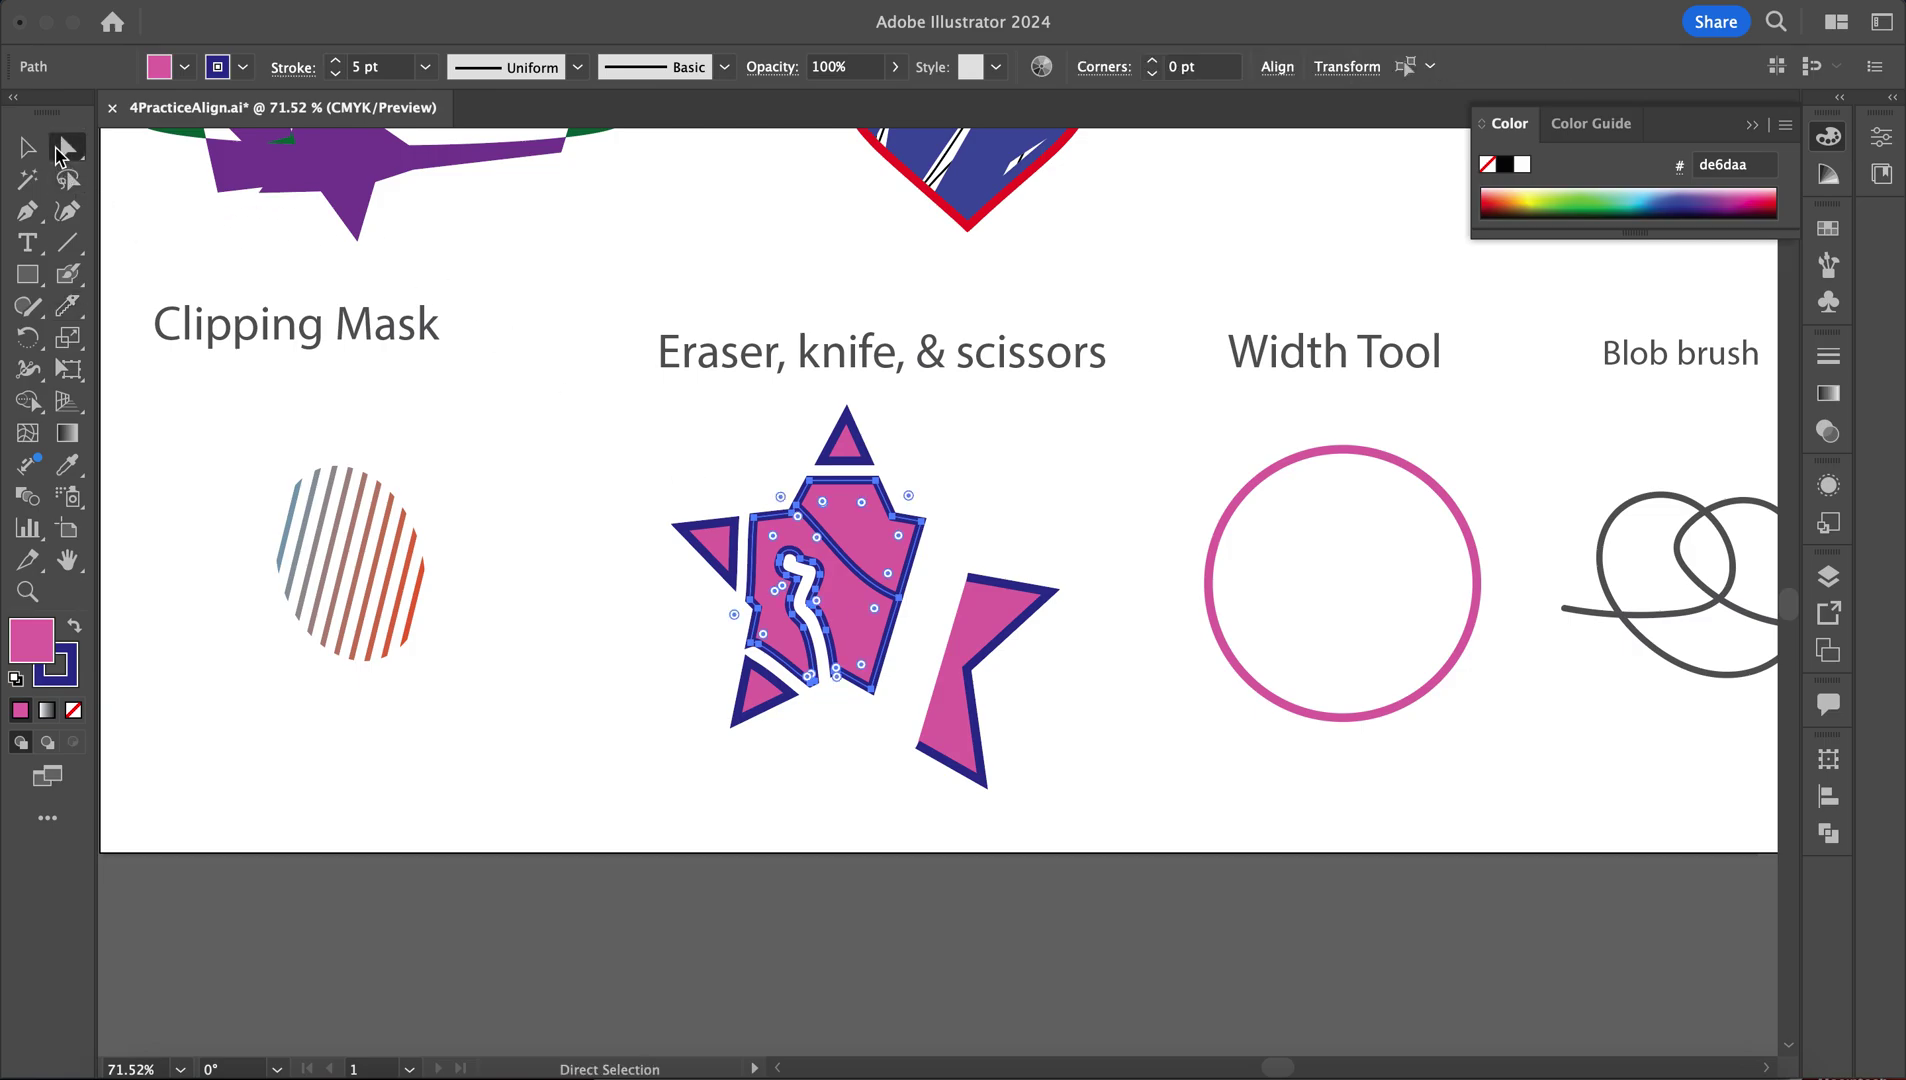
pyautogui.click(1001, 495)
pyautogui.moveTo(886, 538); pyautogui.dragTo(934, 514)
pyautogui.moveTo(862, 594)
pyautogui.mouseDown()
pyautogui.moveTo(873, 622)
pyautogui.moveTo(869, 602)
pyautogui.mouseUp()
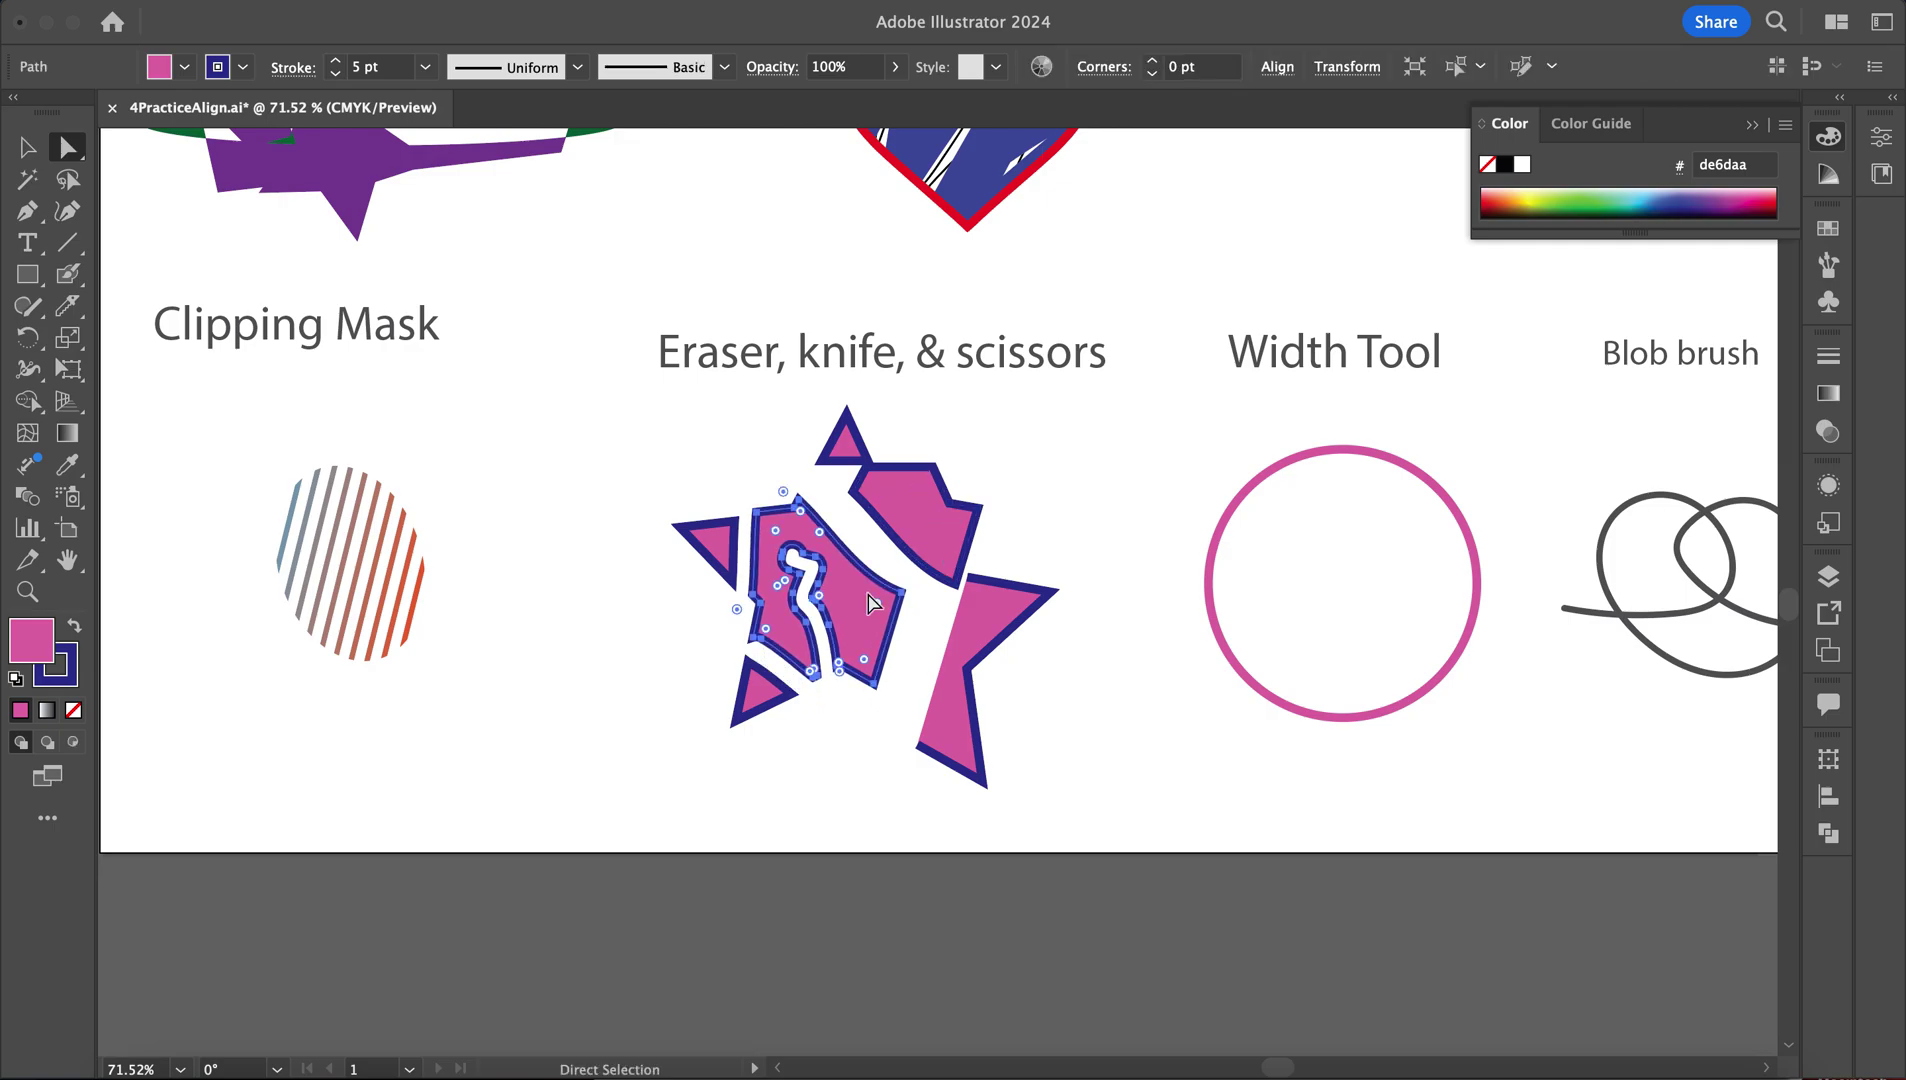
# Widen the stroke of the Width Tool practice circle to about 15 pt at its upper-right edge with the Width tool
pyautogui.hscroll(6, 1085, 557)
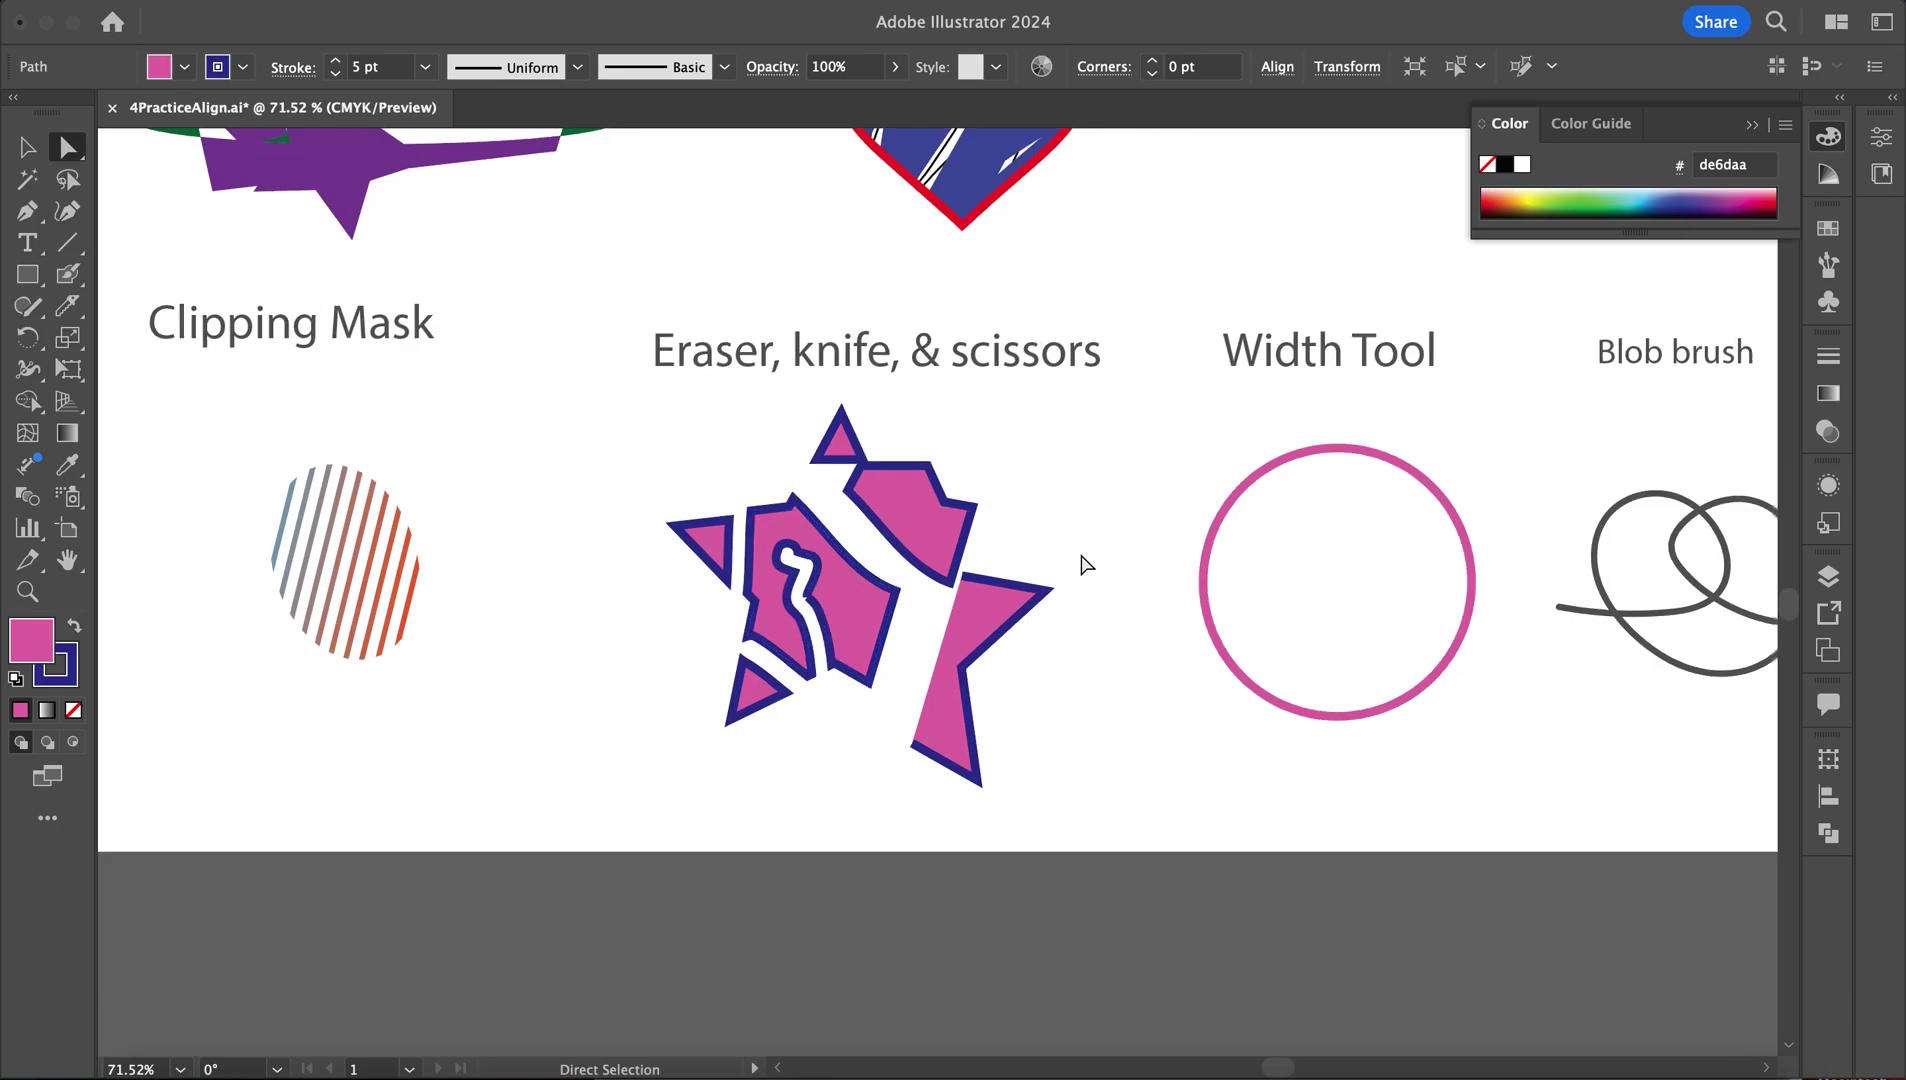
pyautogui.scroll(-2, 1085, 557)
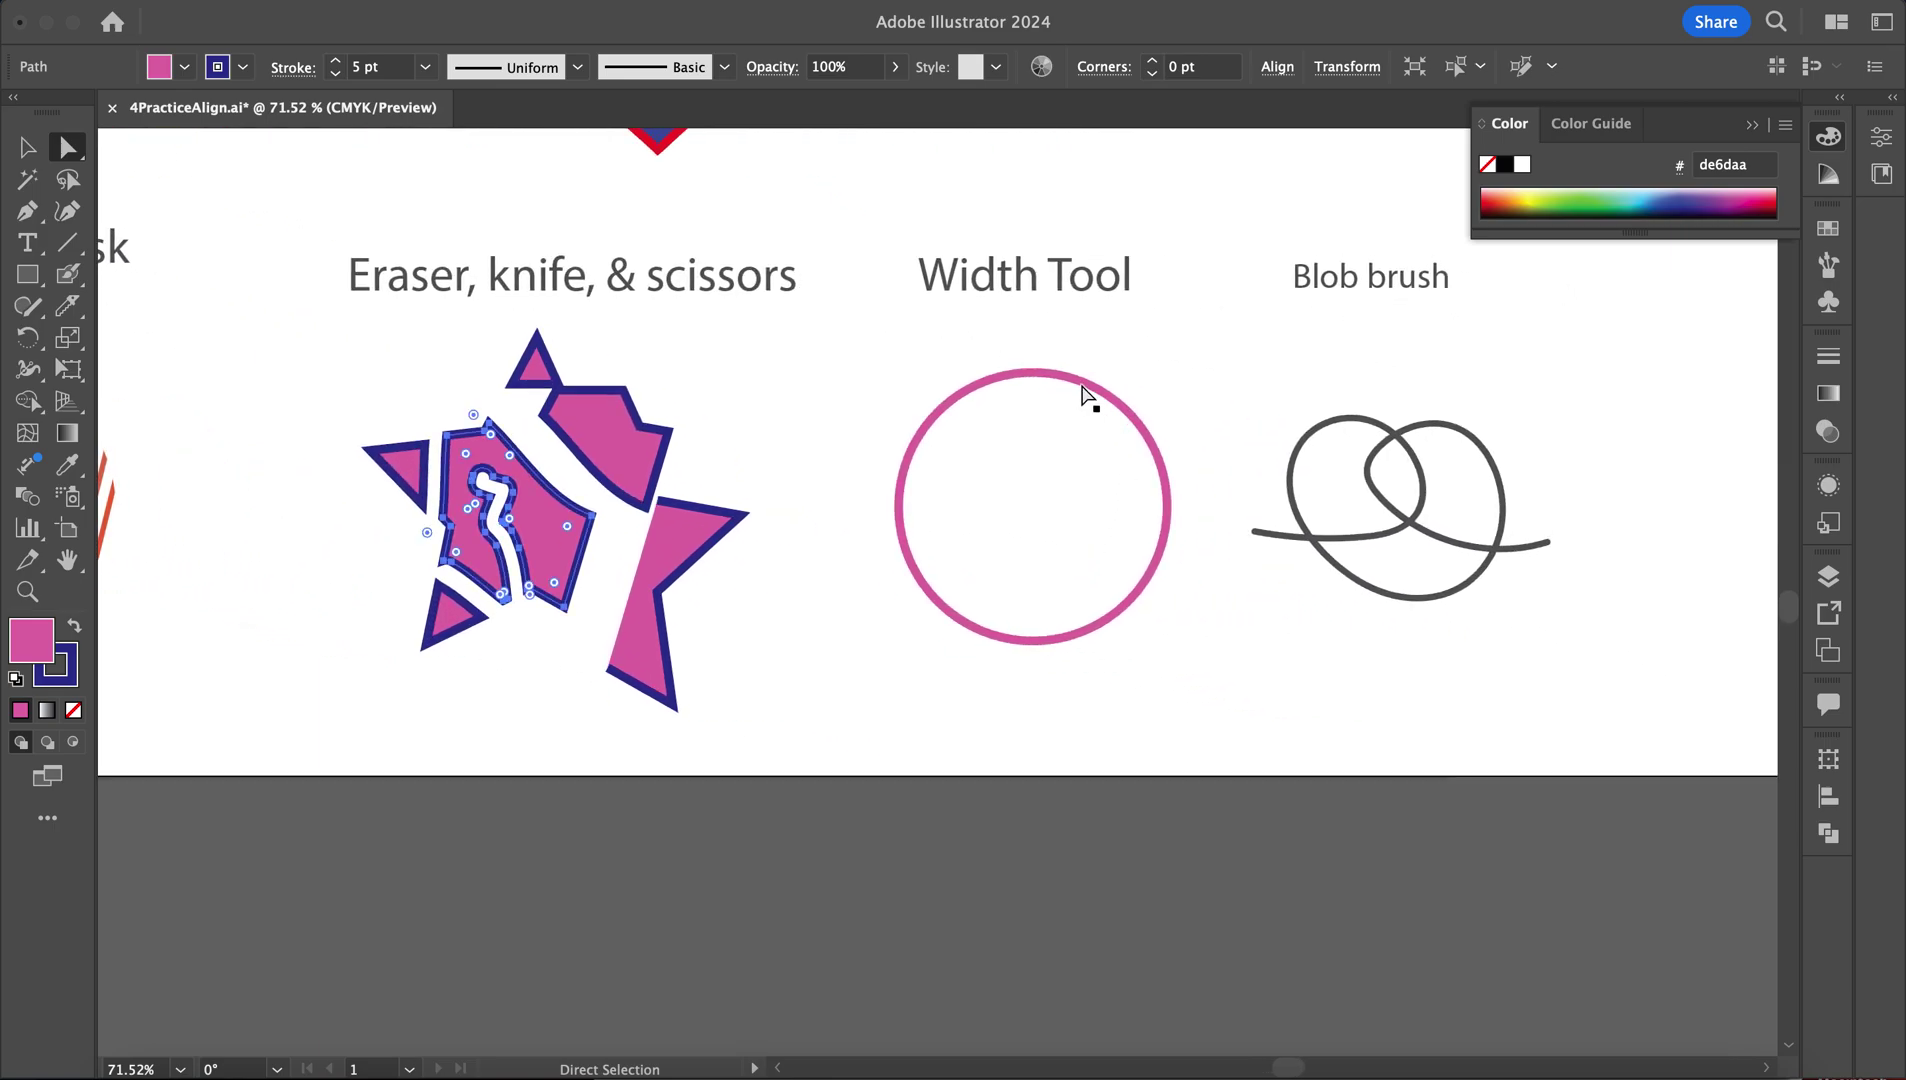
pyautogui.click(1083, 387)
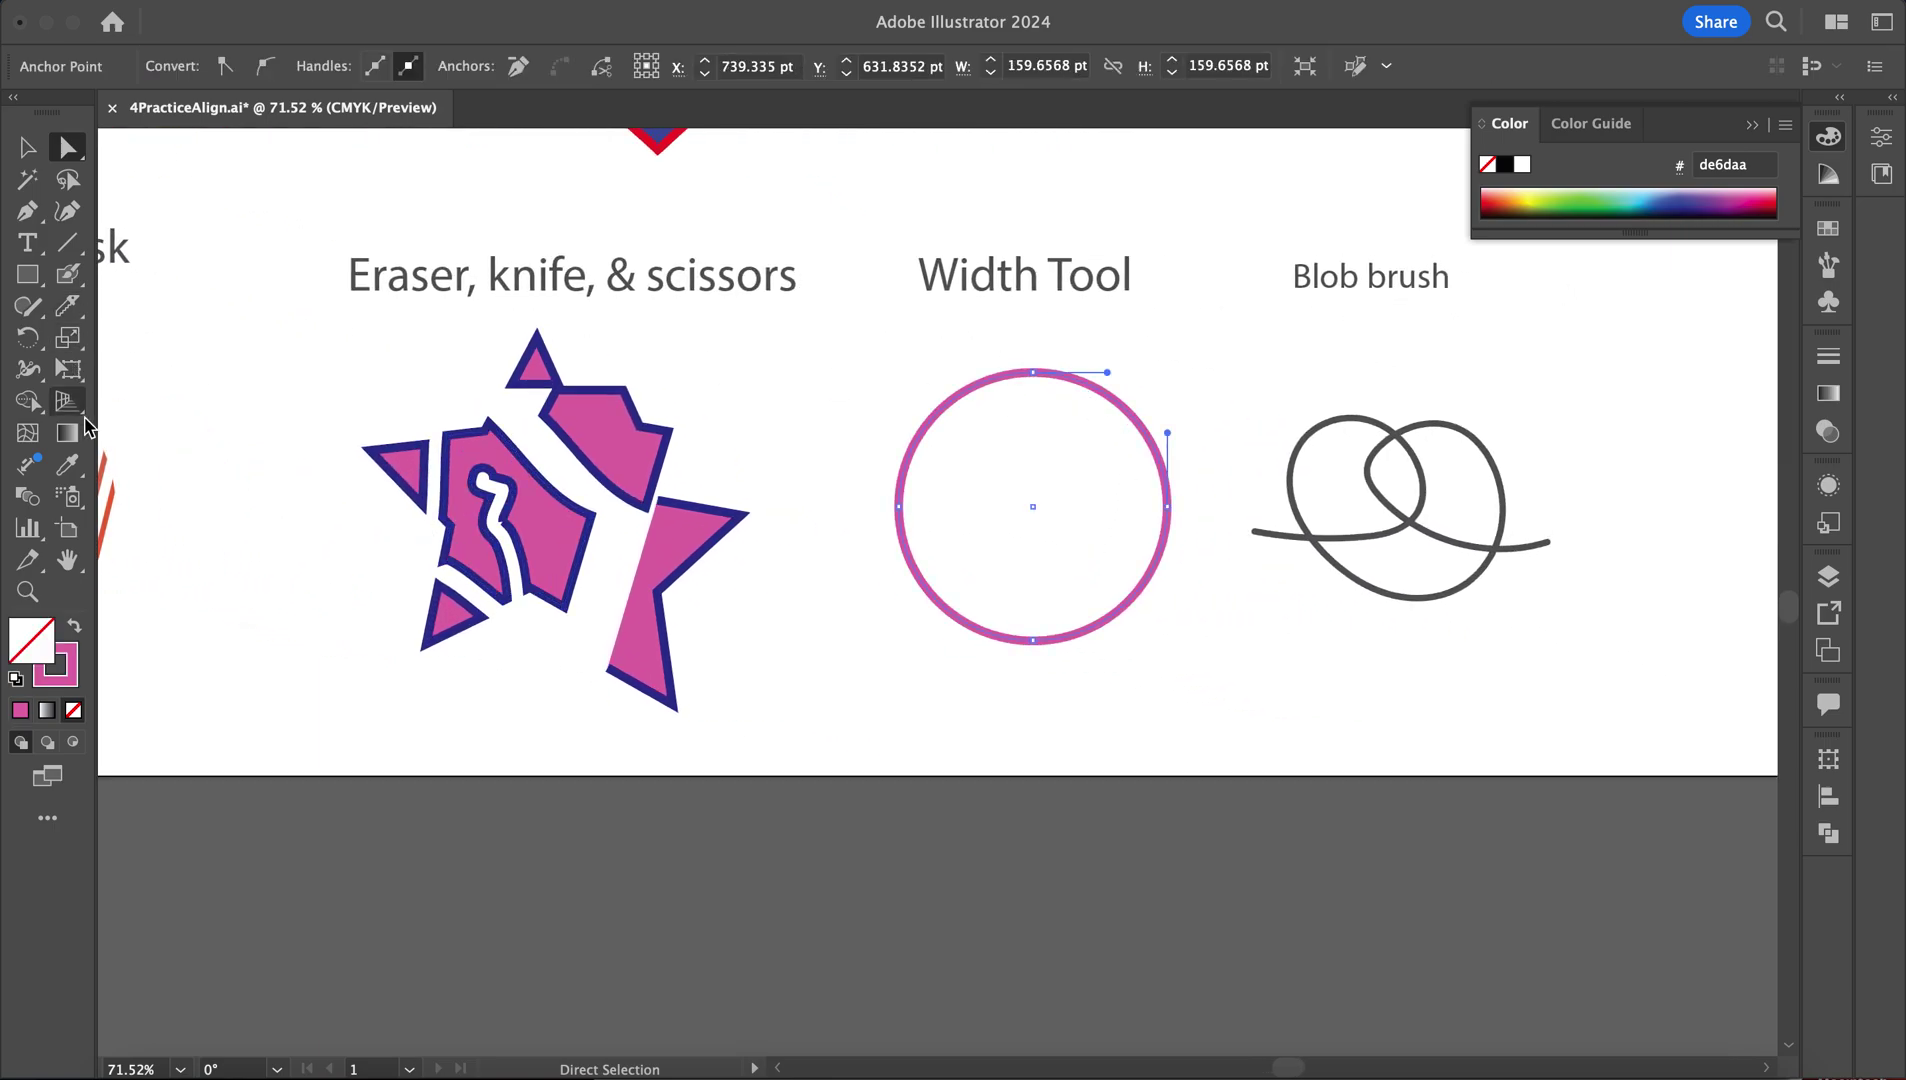
pyautogui.click(27, 306)
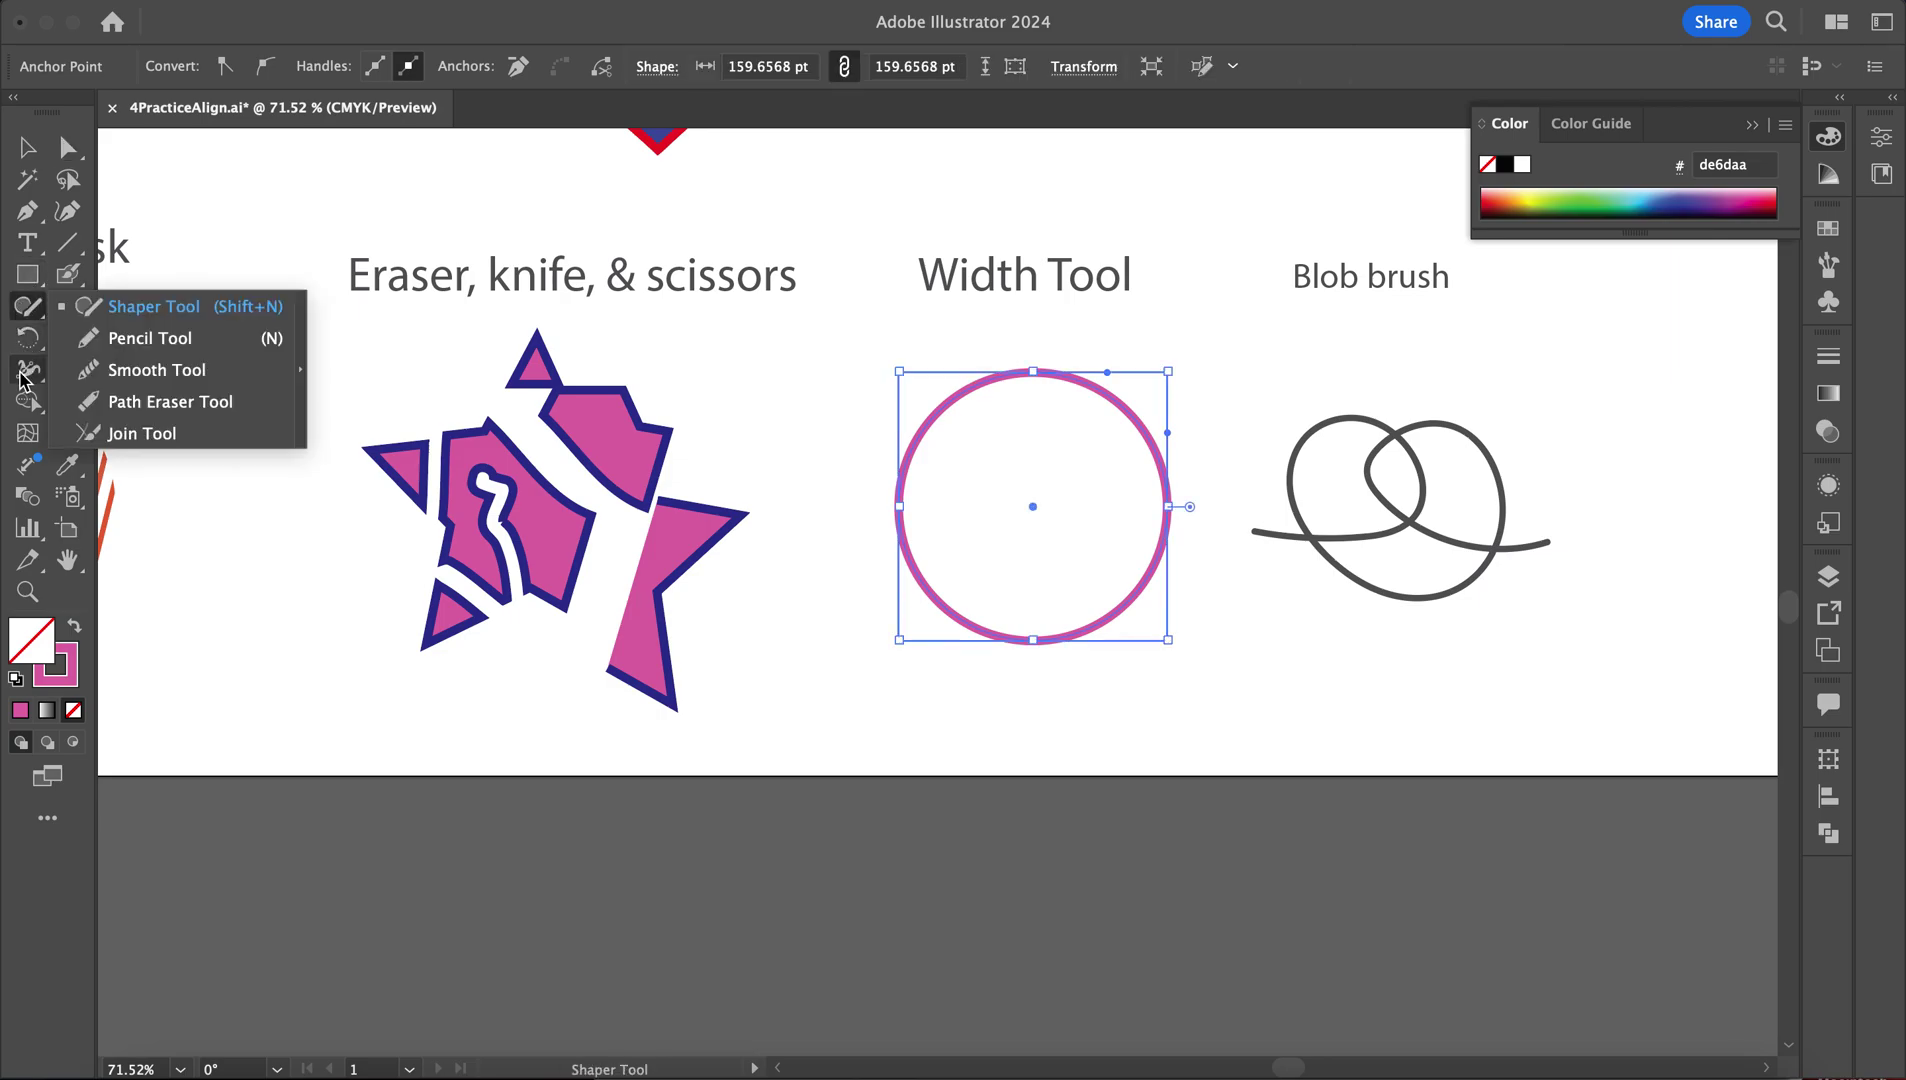
pyautogui.click(22, 376)
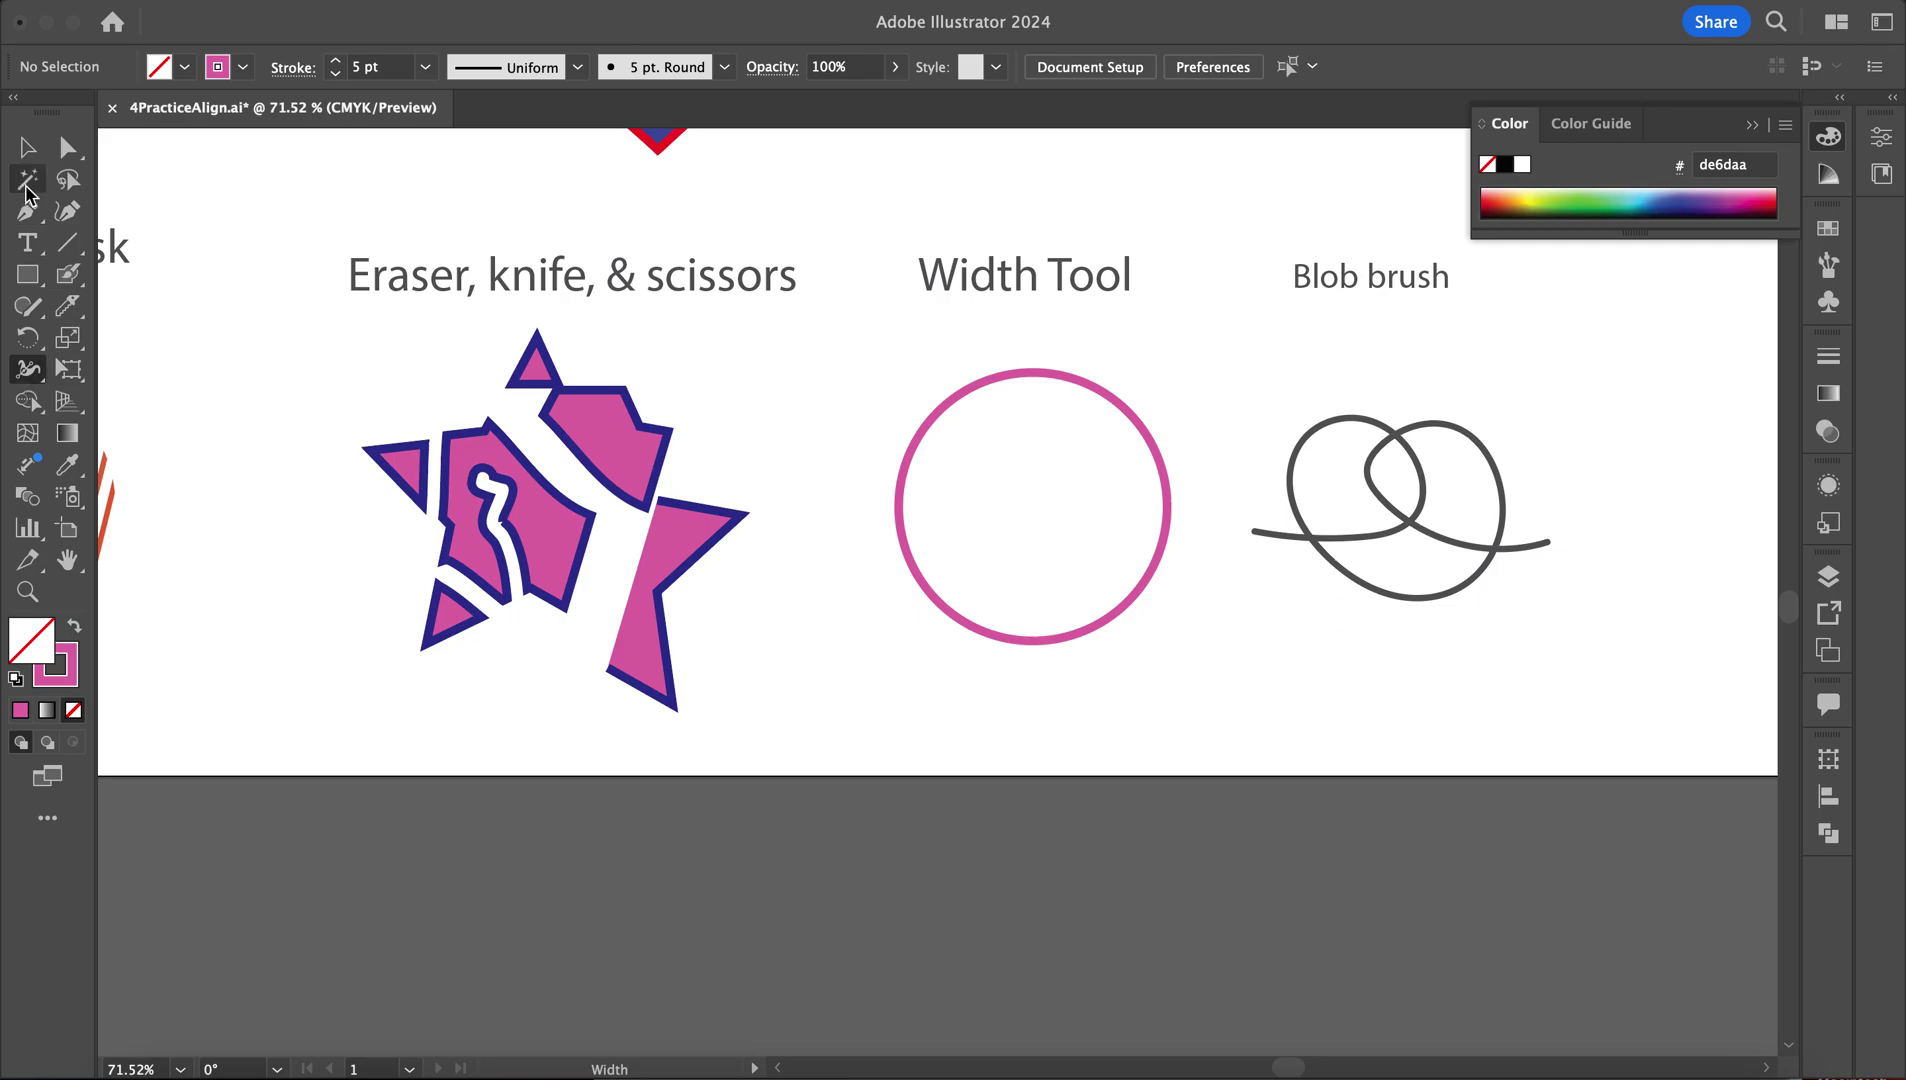
pyautogui.click(27, 147)
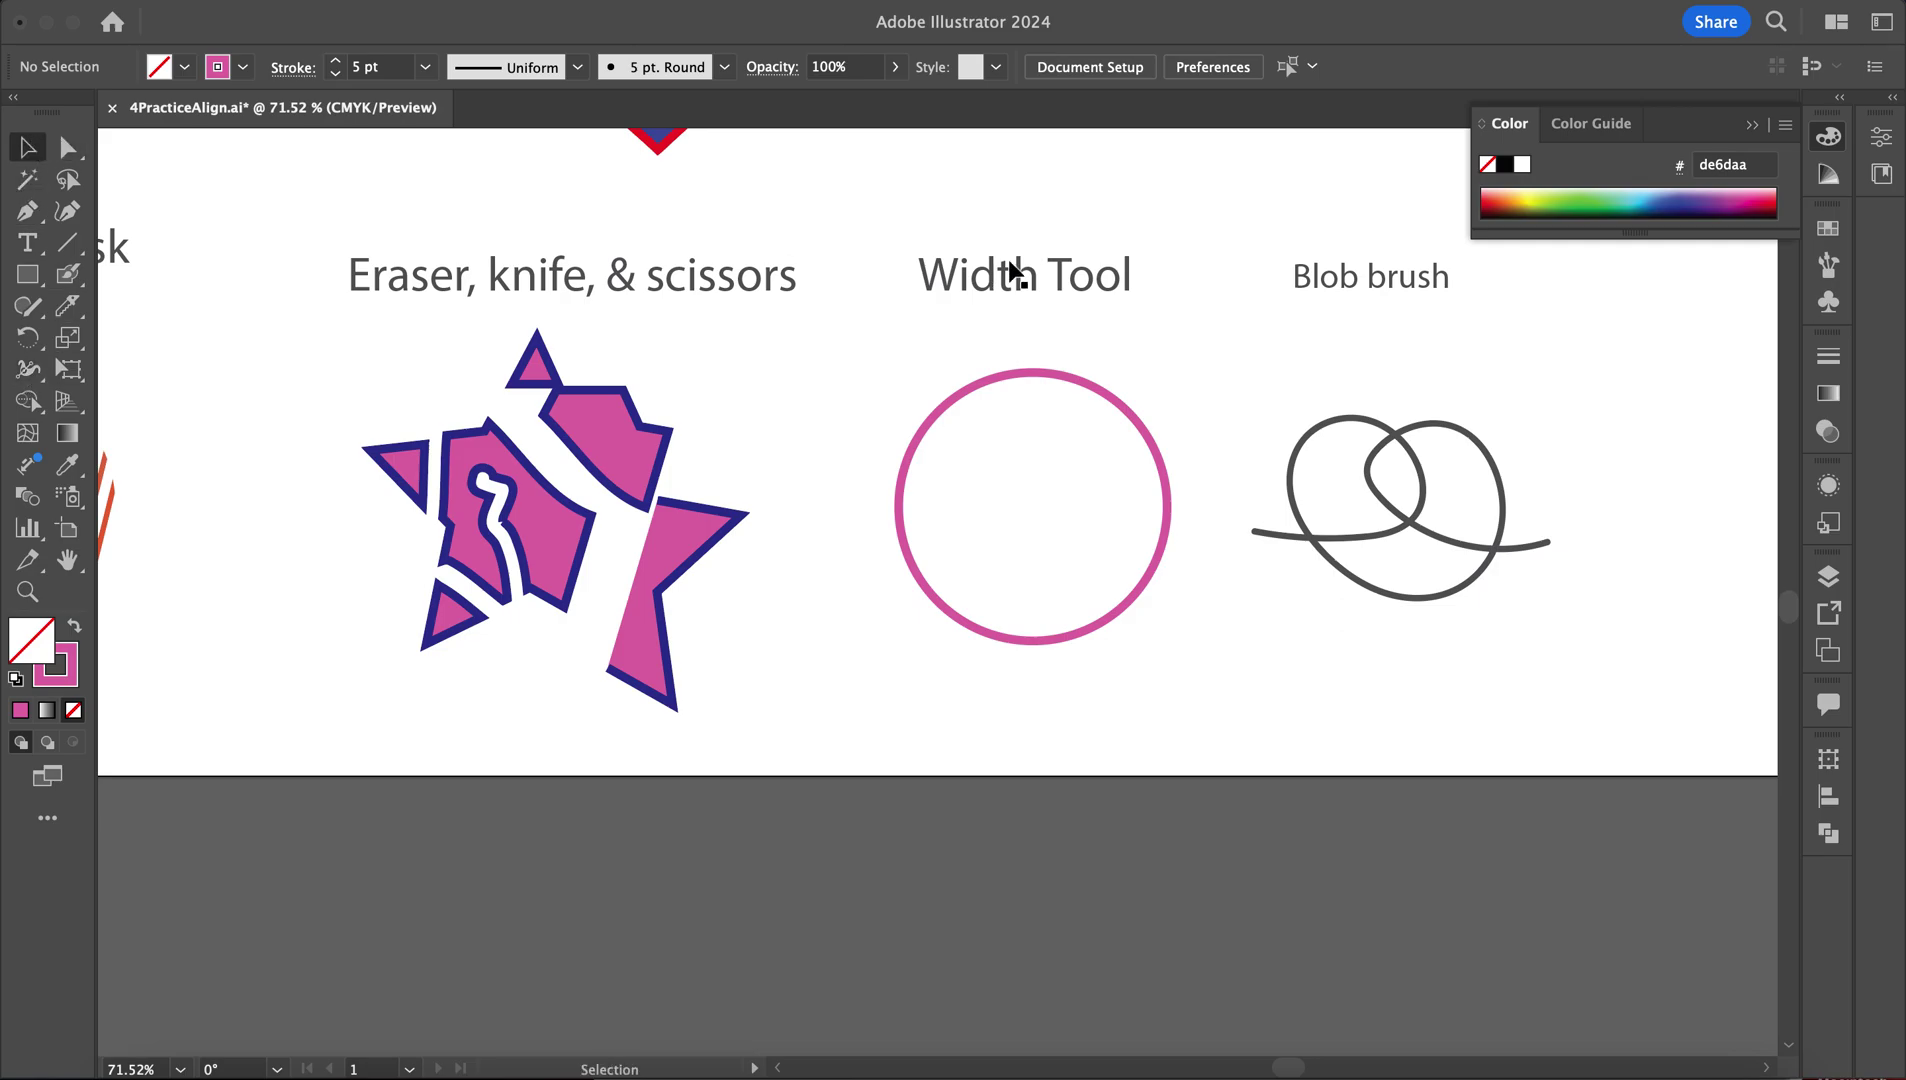
pyautogui.click(981, 390)
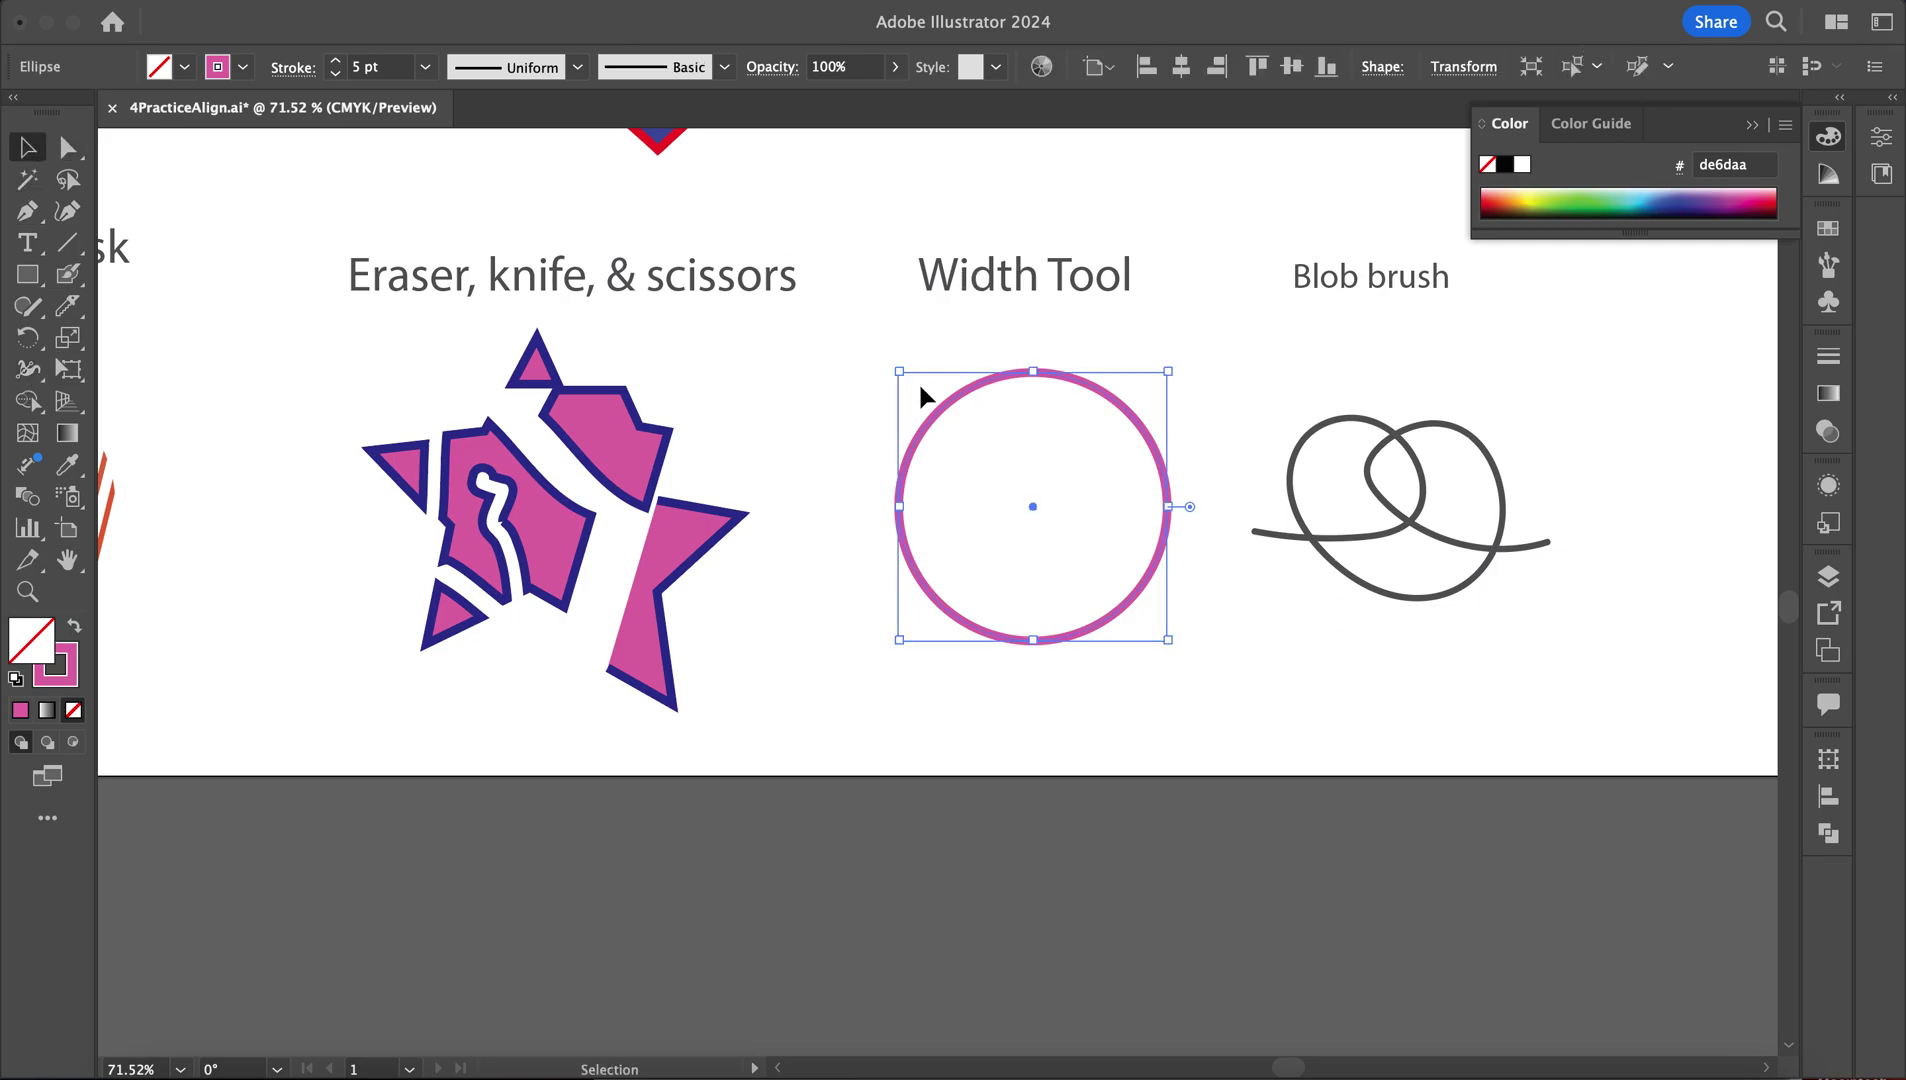
pyautogui.click(28, 370)
pyautogui.scroll(5, 1054, 462)
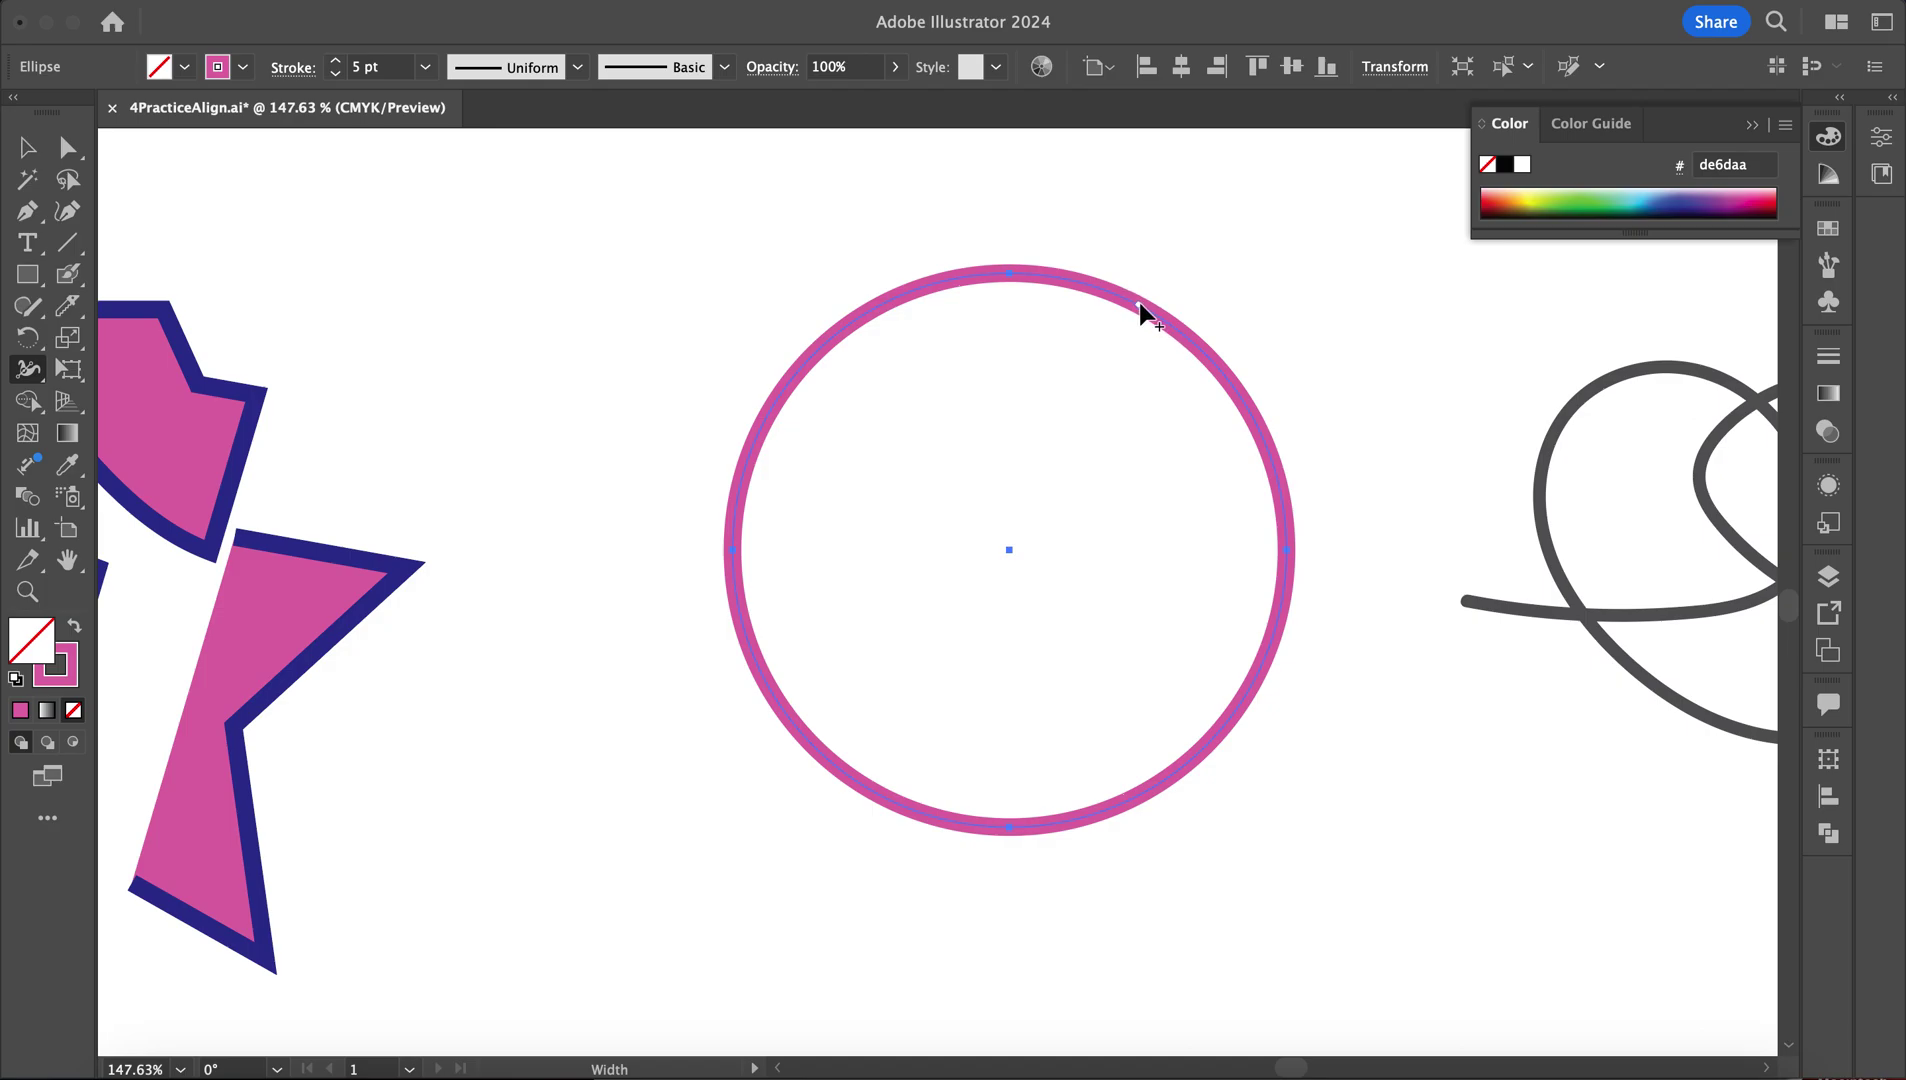
pyautogui.moveTo(1137, 312); pyautogui.dragTo(1126, 328)
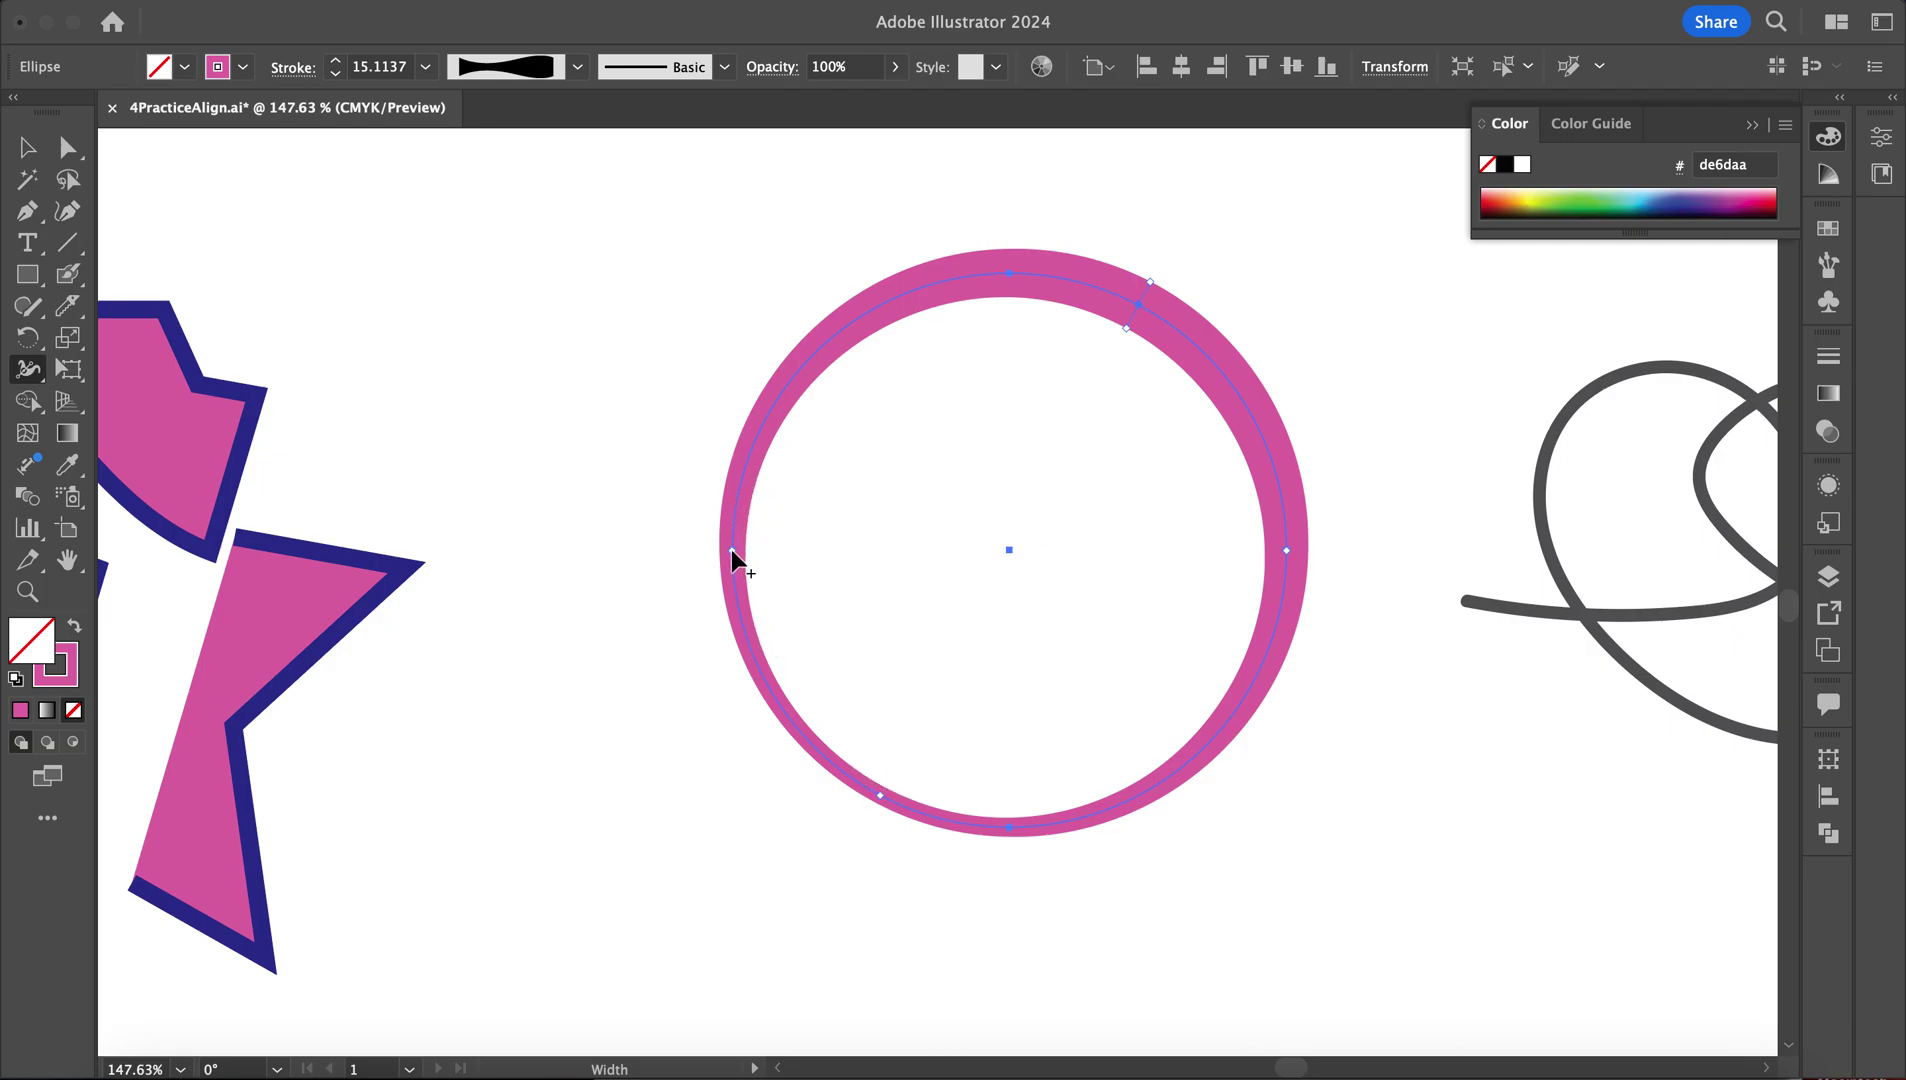
# Narrow the circle's stroke with the Width tool at its left edge, upper-right side and top
pyautogui.moveTo(742, 554); pyautogui.dragTo(739, 554)
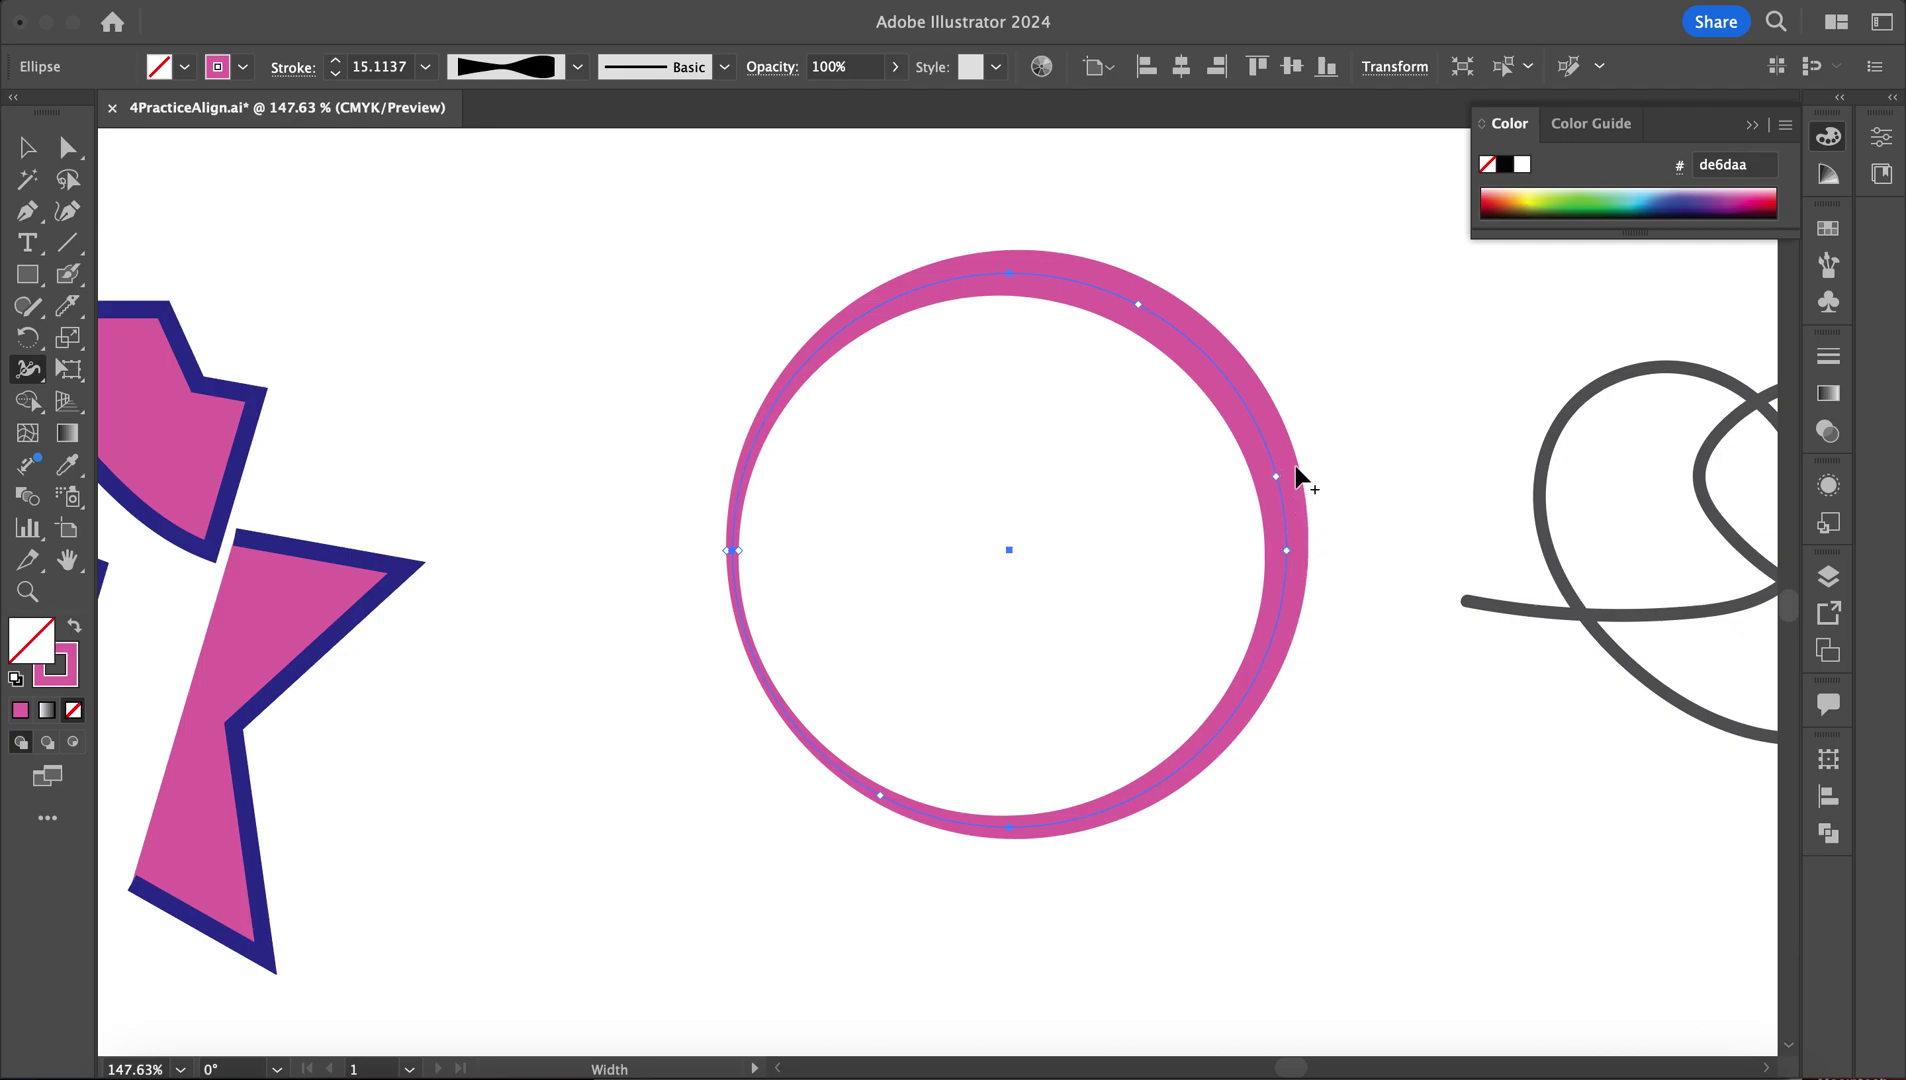
pyautogui.moveTo(1295, 465); pyautogui.dragTo(1288, 465)
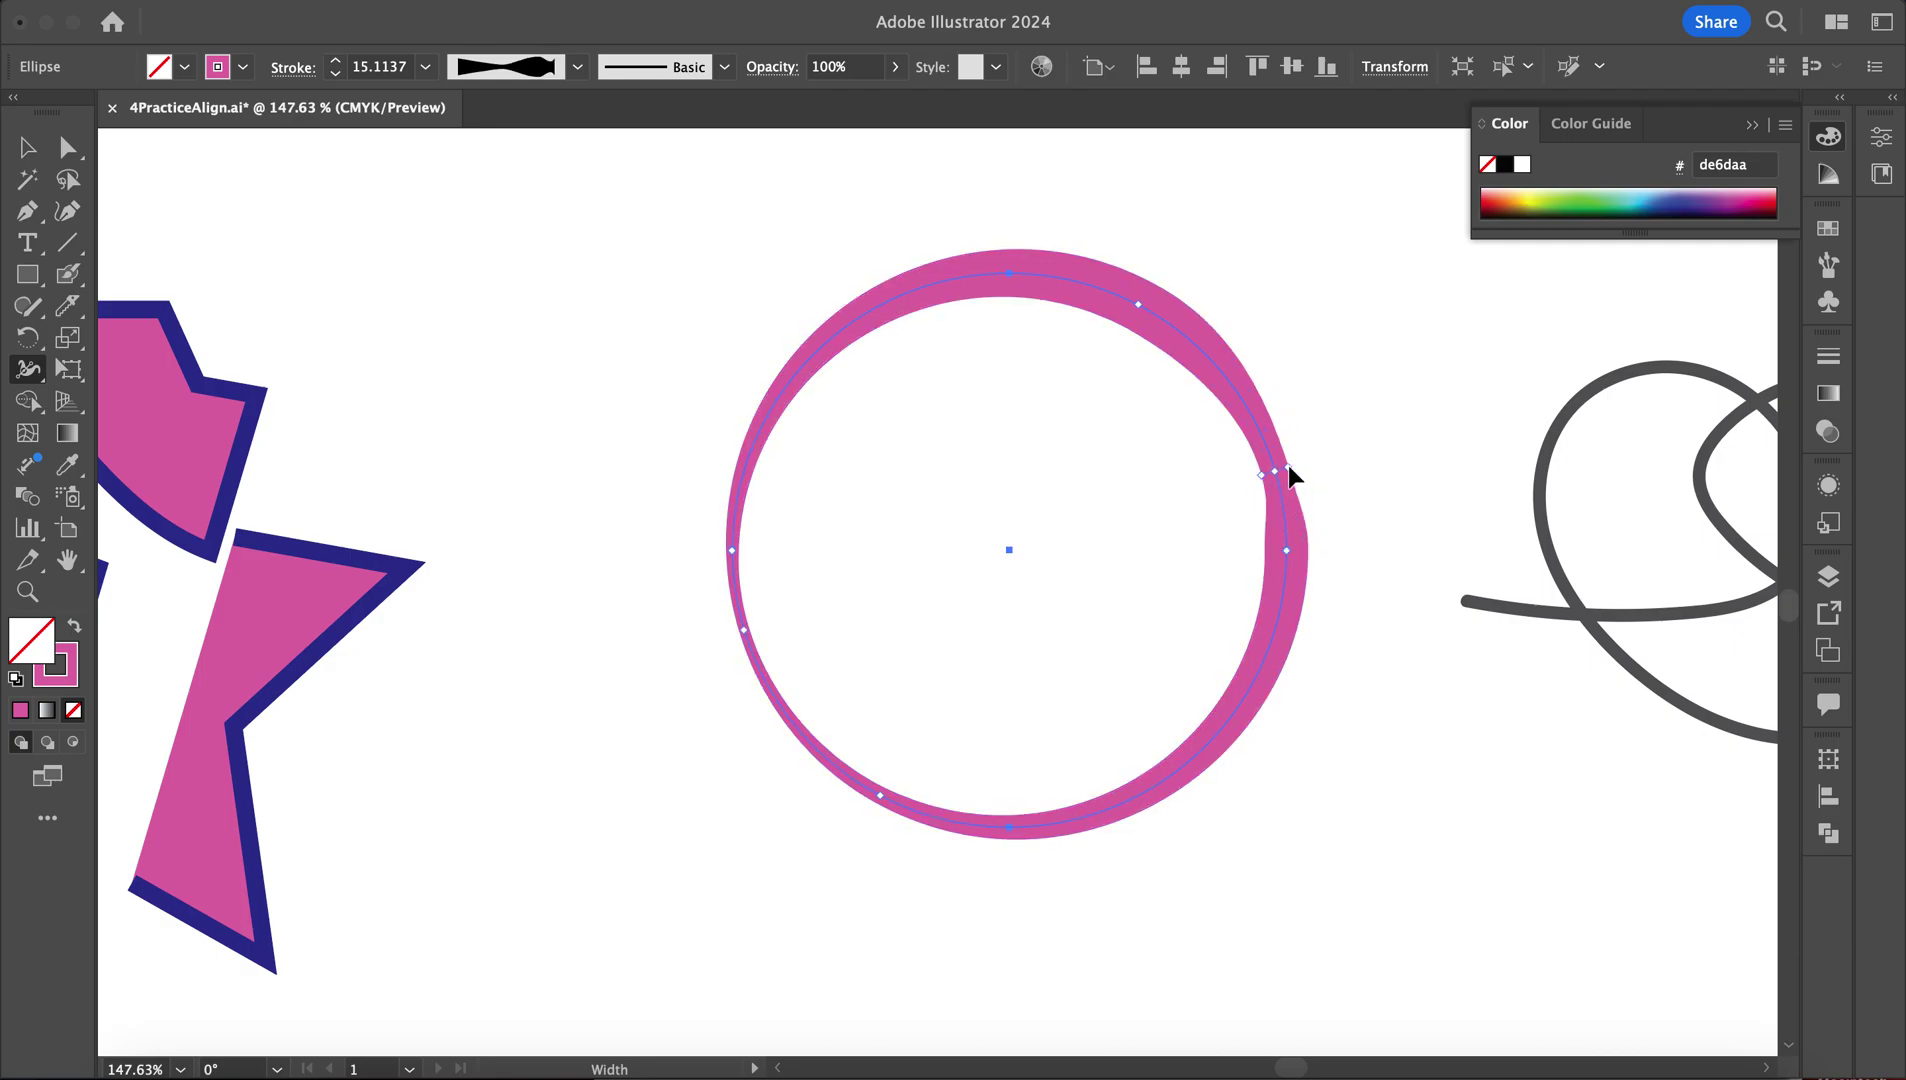
pyautogui.moveTo(976, 256); pyautogui.dragTo(977, 264)
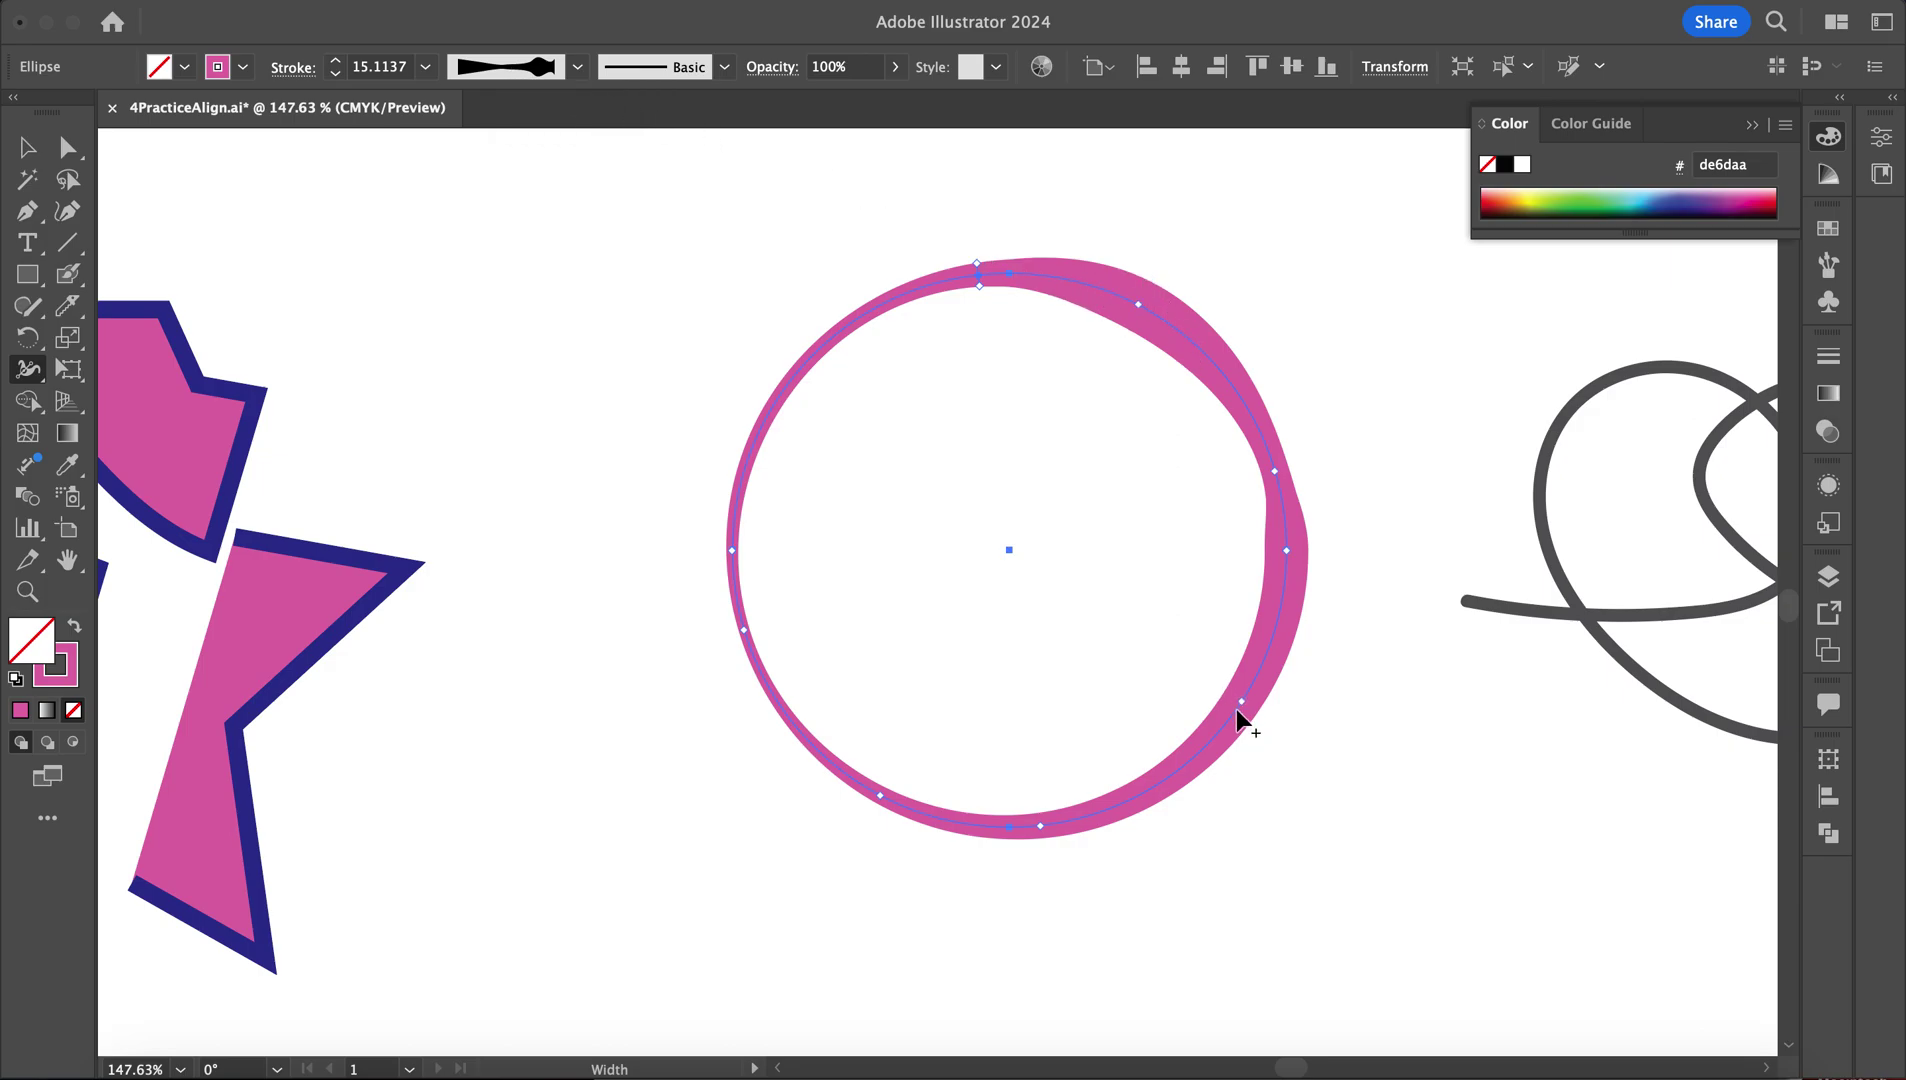
# Widen the circle's stroke to about 33 pt at its lower right, and add a small bulge at its upper left
pyautogui.moveTo(1230, 695); pyautogui.dragTo(1188, 678)
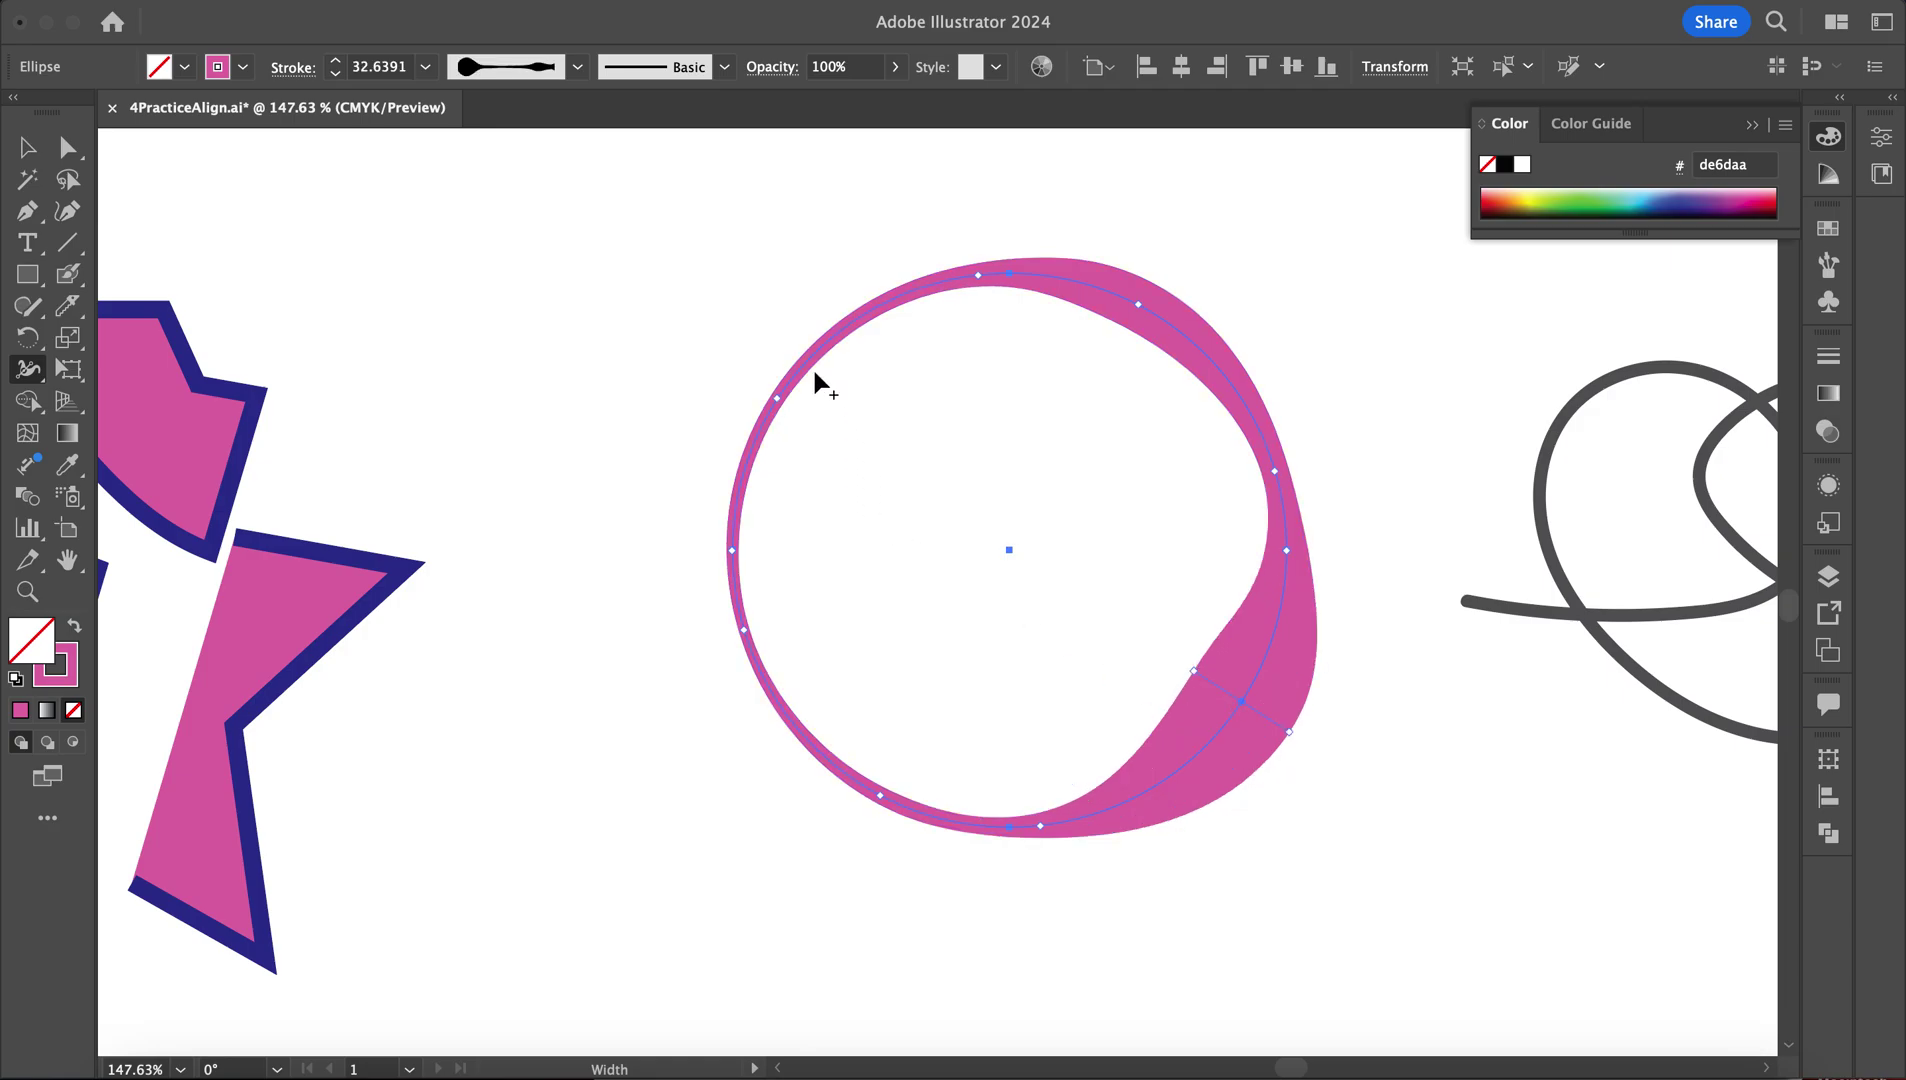
pyautogui.moveTo(811, 368); pyautogui.dragTo(820, 383)
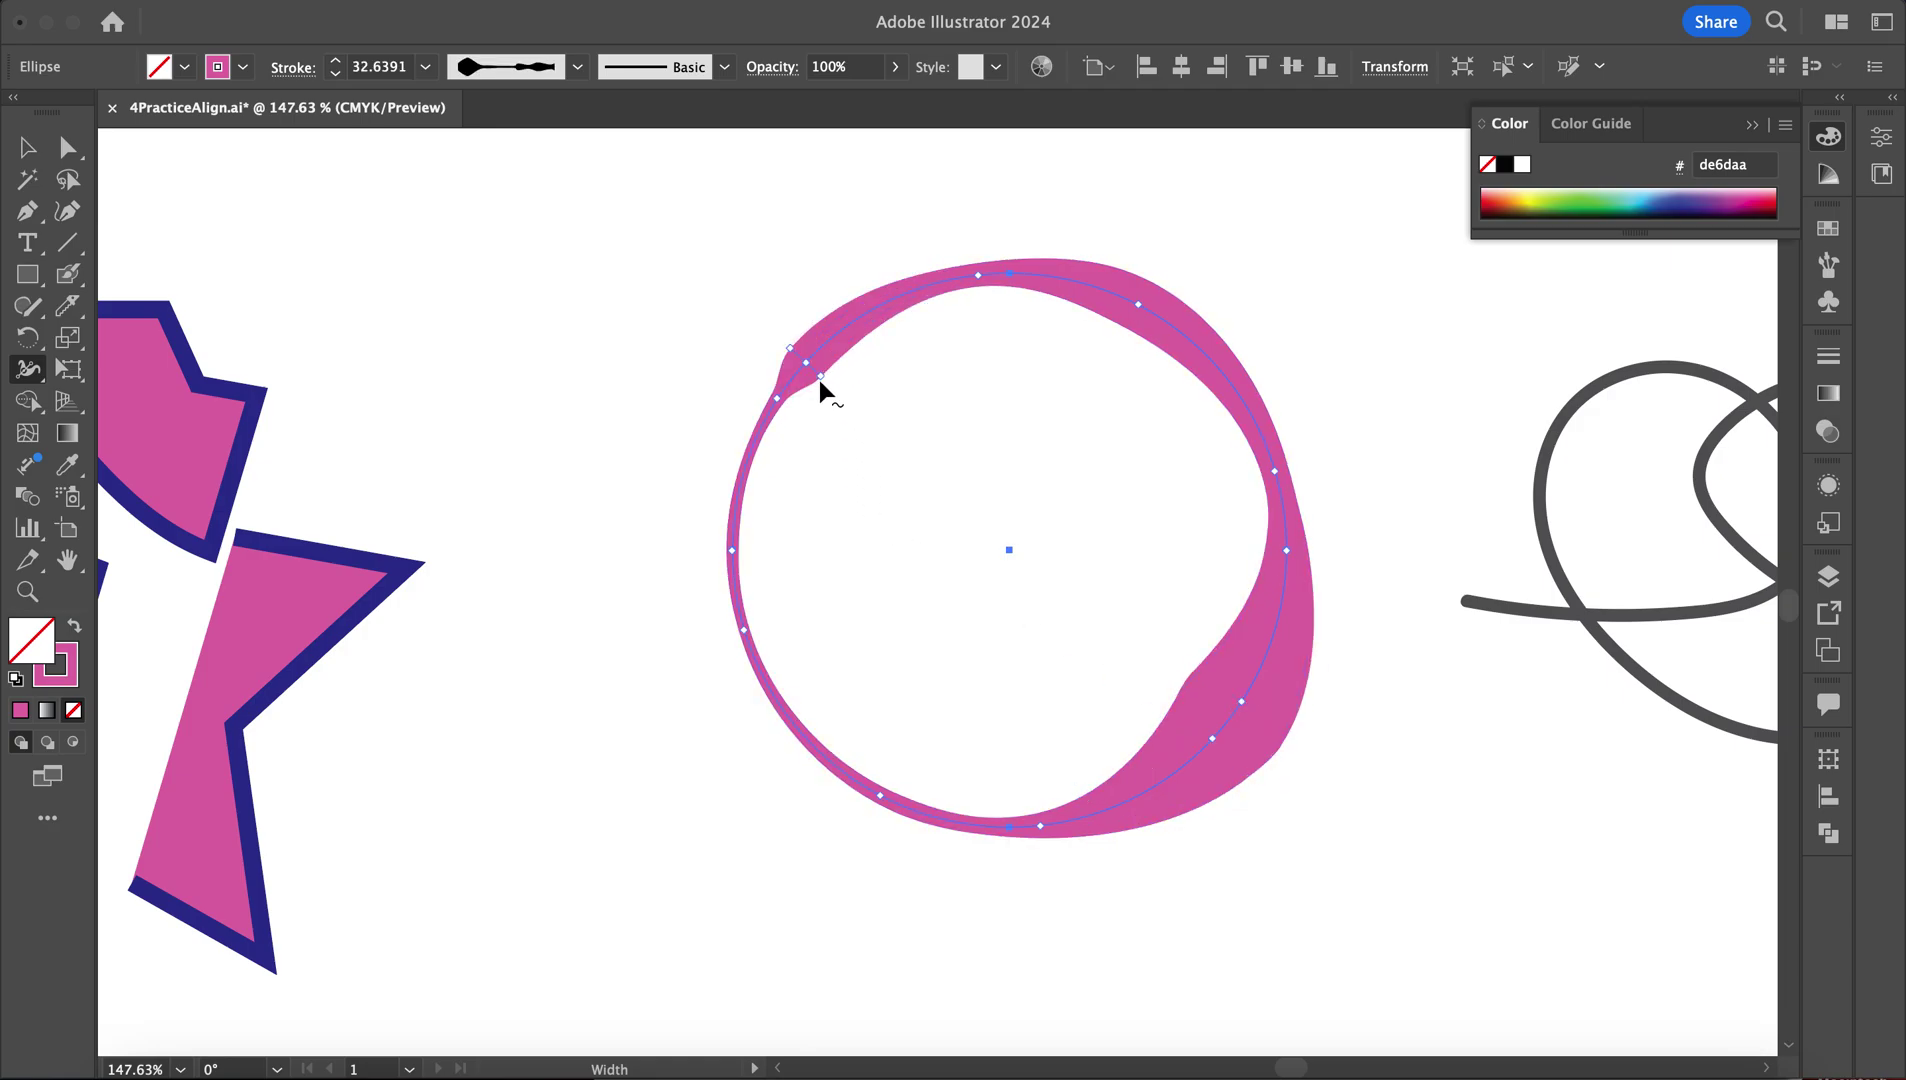
pyautogui.hscroll(5, 1150, 518)
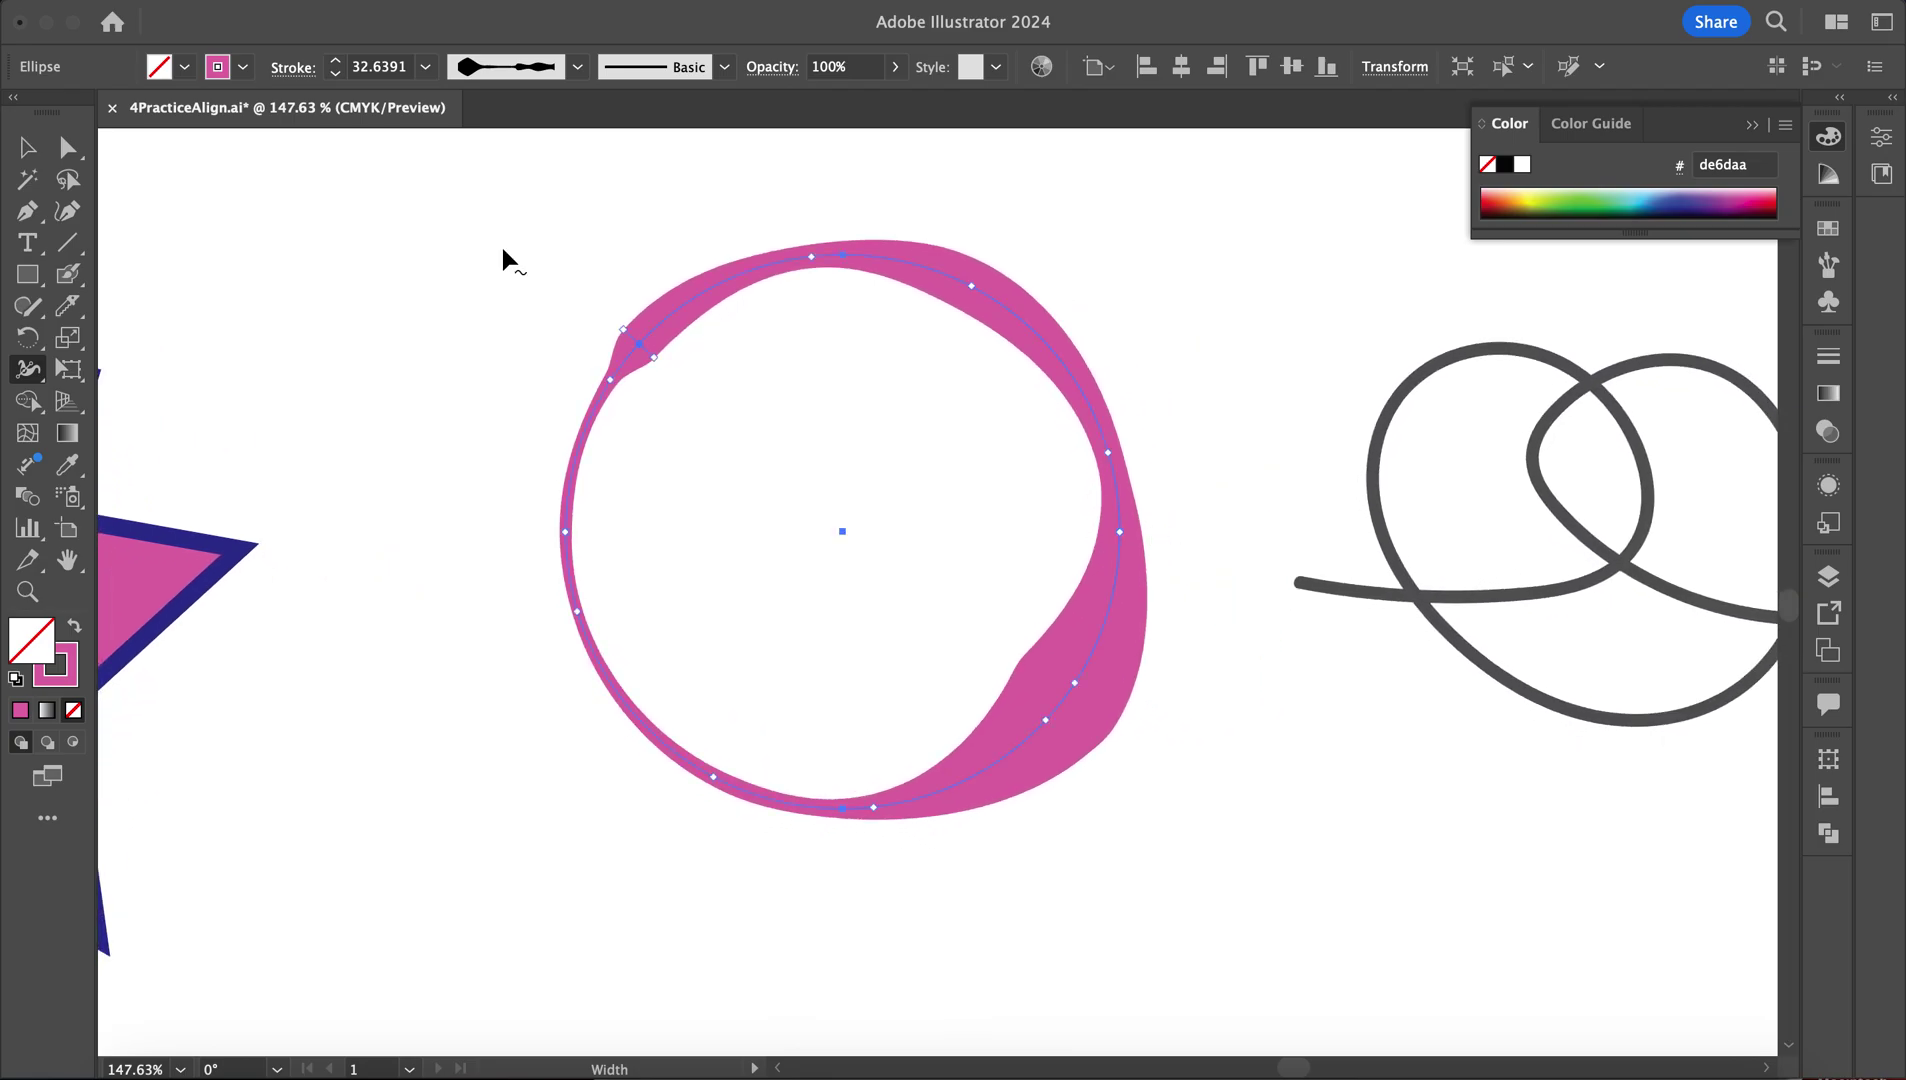
pyautogui.click(27, 147)
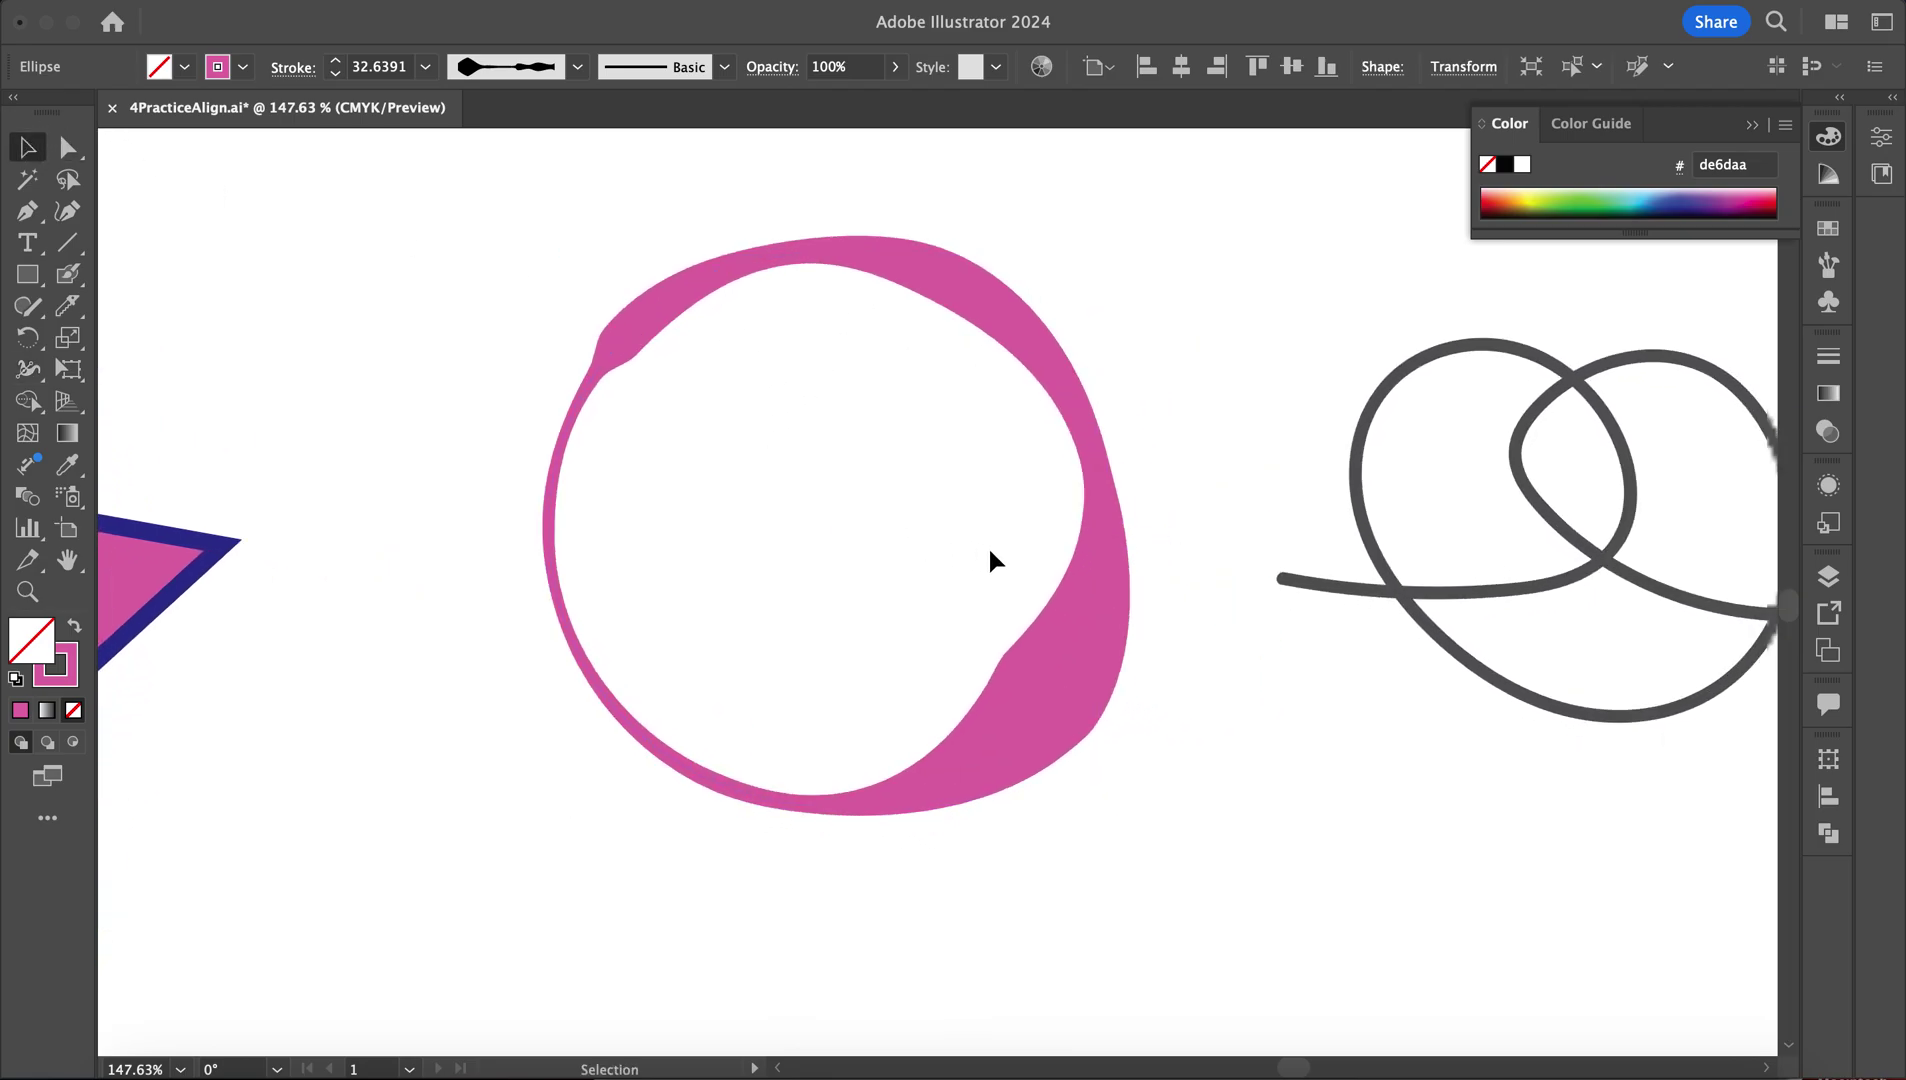
# Paint a pink wavy stroke below the Blob brush practice curve with the Paintbrush tool
pyautogui.hscroll(15, 989, 545)
pyautogui.scroll(-3, 379, 332)
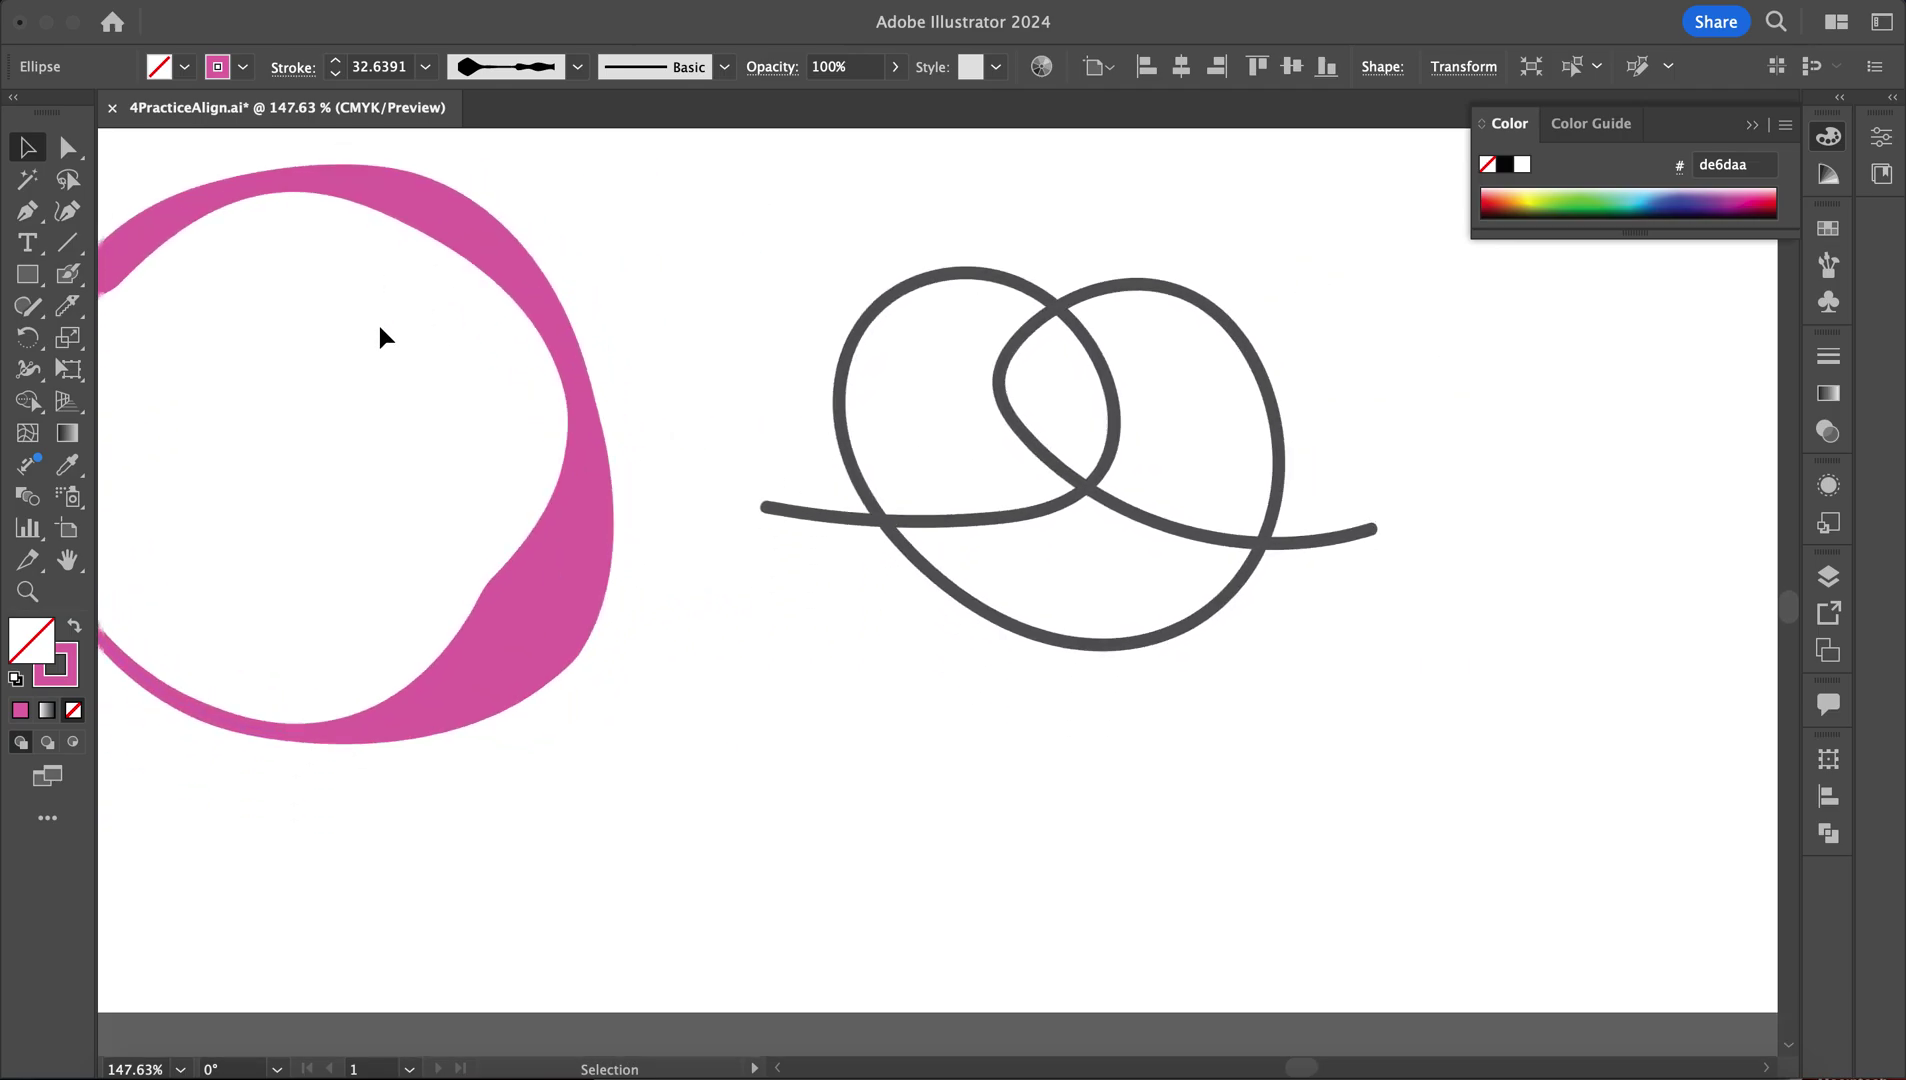
pyautogui.click(67, 274)
pyautogui.click(73, 272)
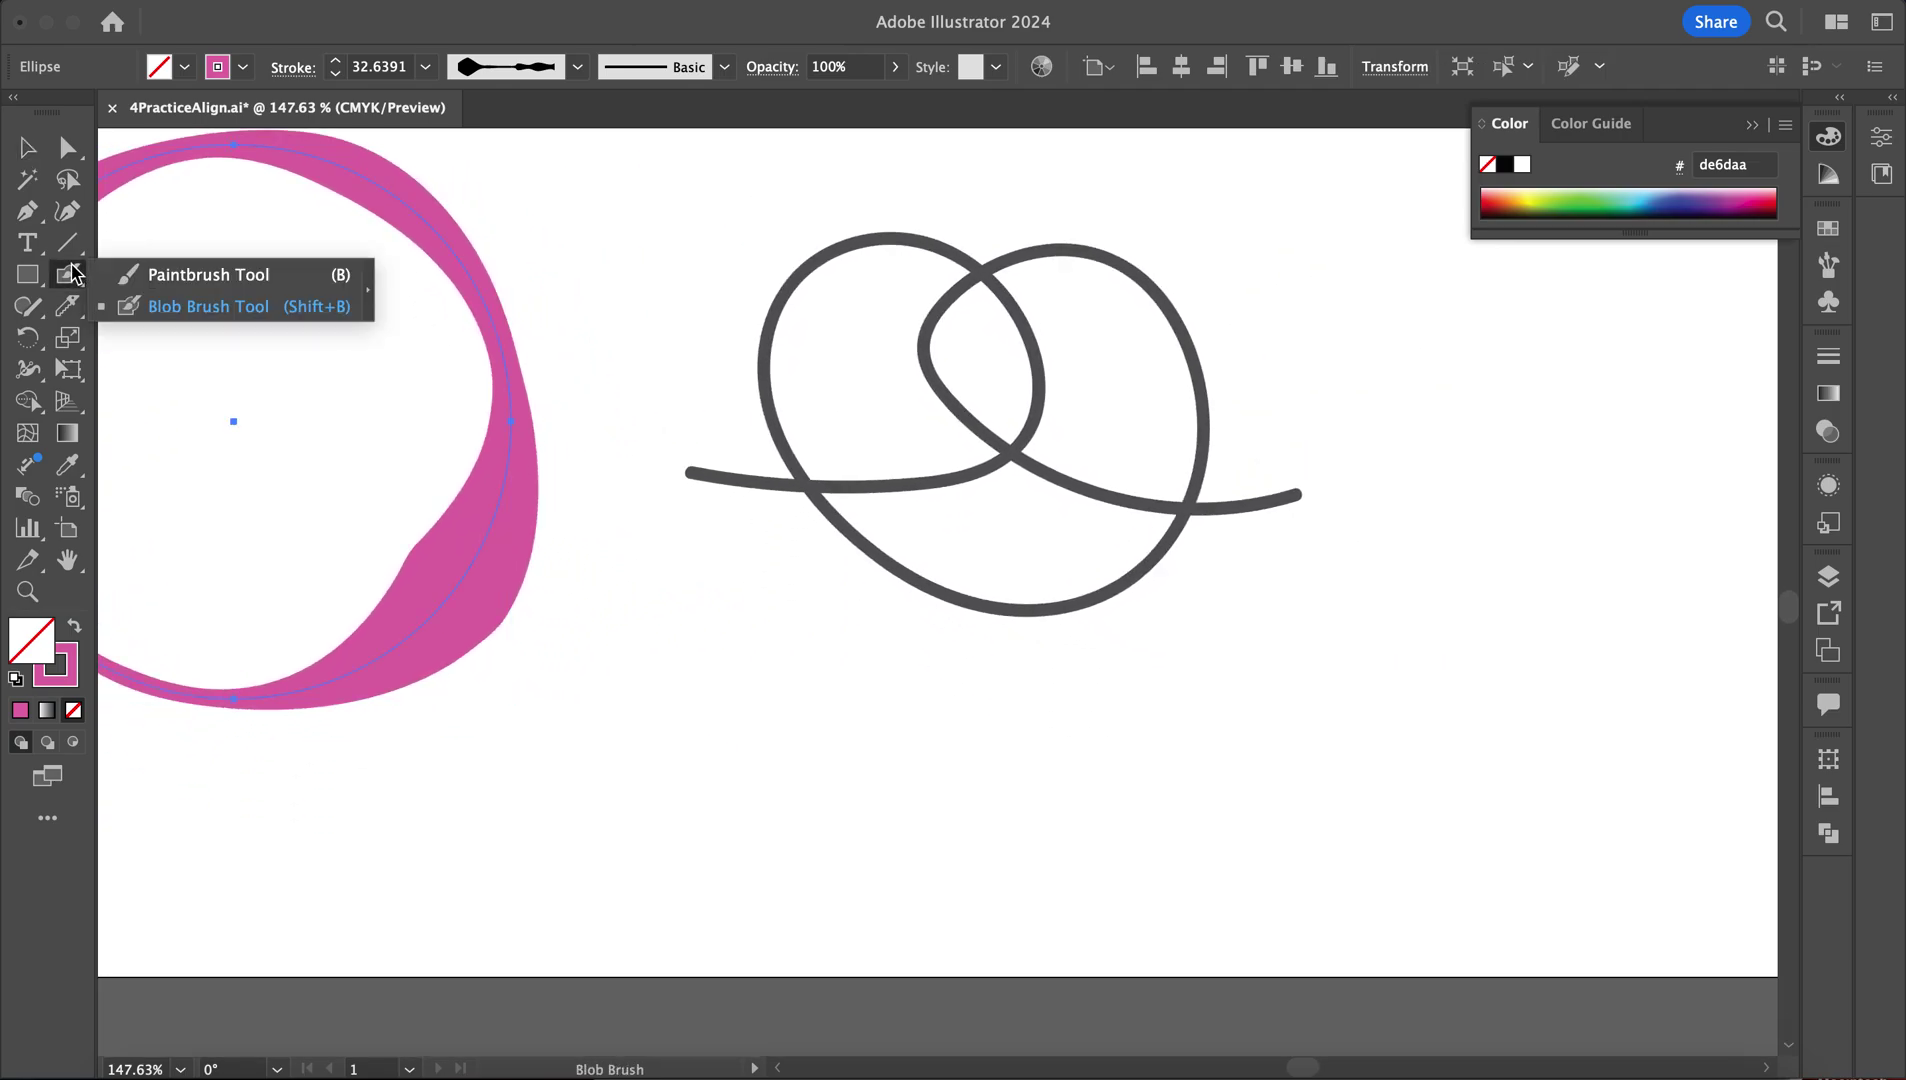
pyautogui.click(130, 306)
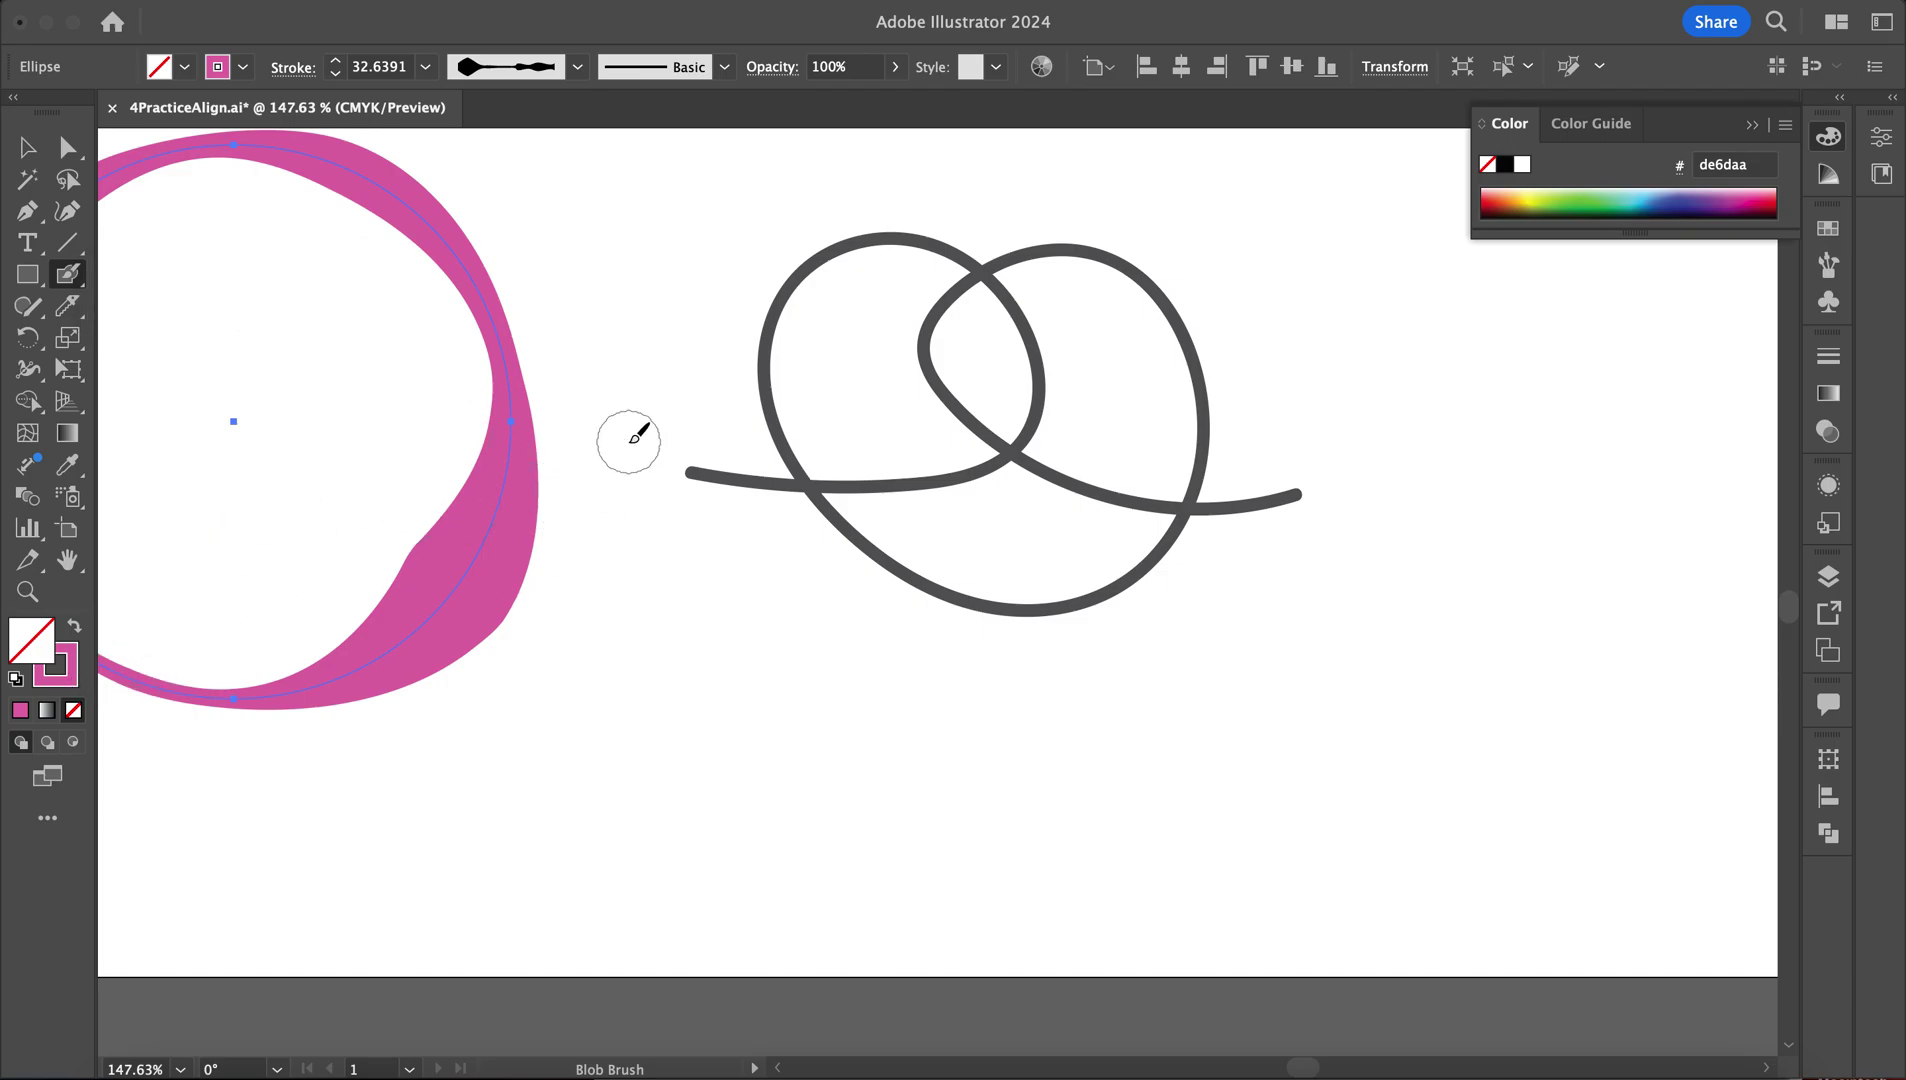
pyautogui.moveTo(62, 285); pyautogui.dragTo(120, 272)
pyautogui.moveTo(692, 607)
pyautogui.mouseDown()
pyautogui.moveTo(827, 610)
pyautogui.moveTo(905, 742)
pyautogui.moveTo(1115, 802)
pyautogui.mouseUp()
# Apply the 5 pt. Oval calligraphic brush to the wavy stroke and enlarge the brush by two increments
pyautogui.click(68, 147)
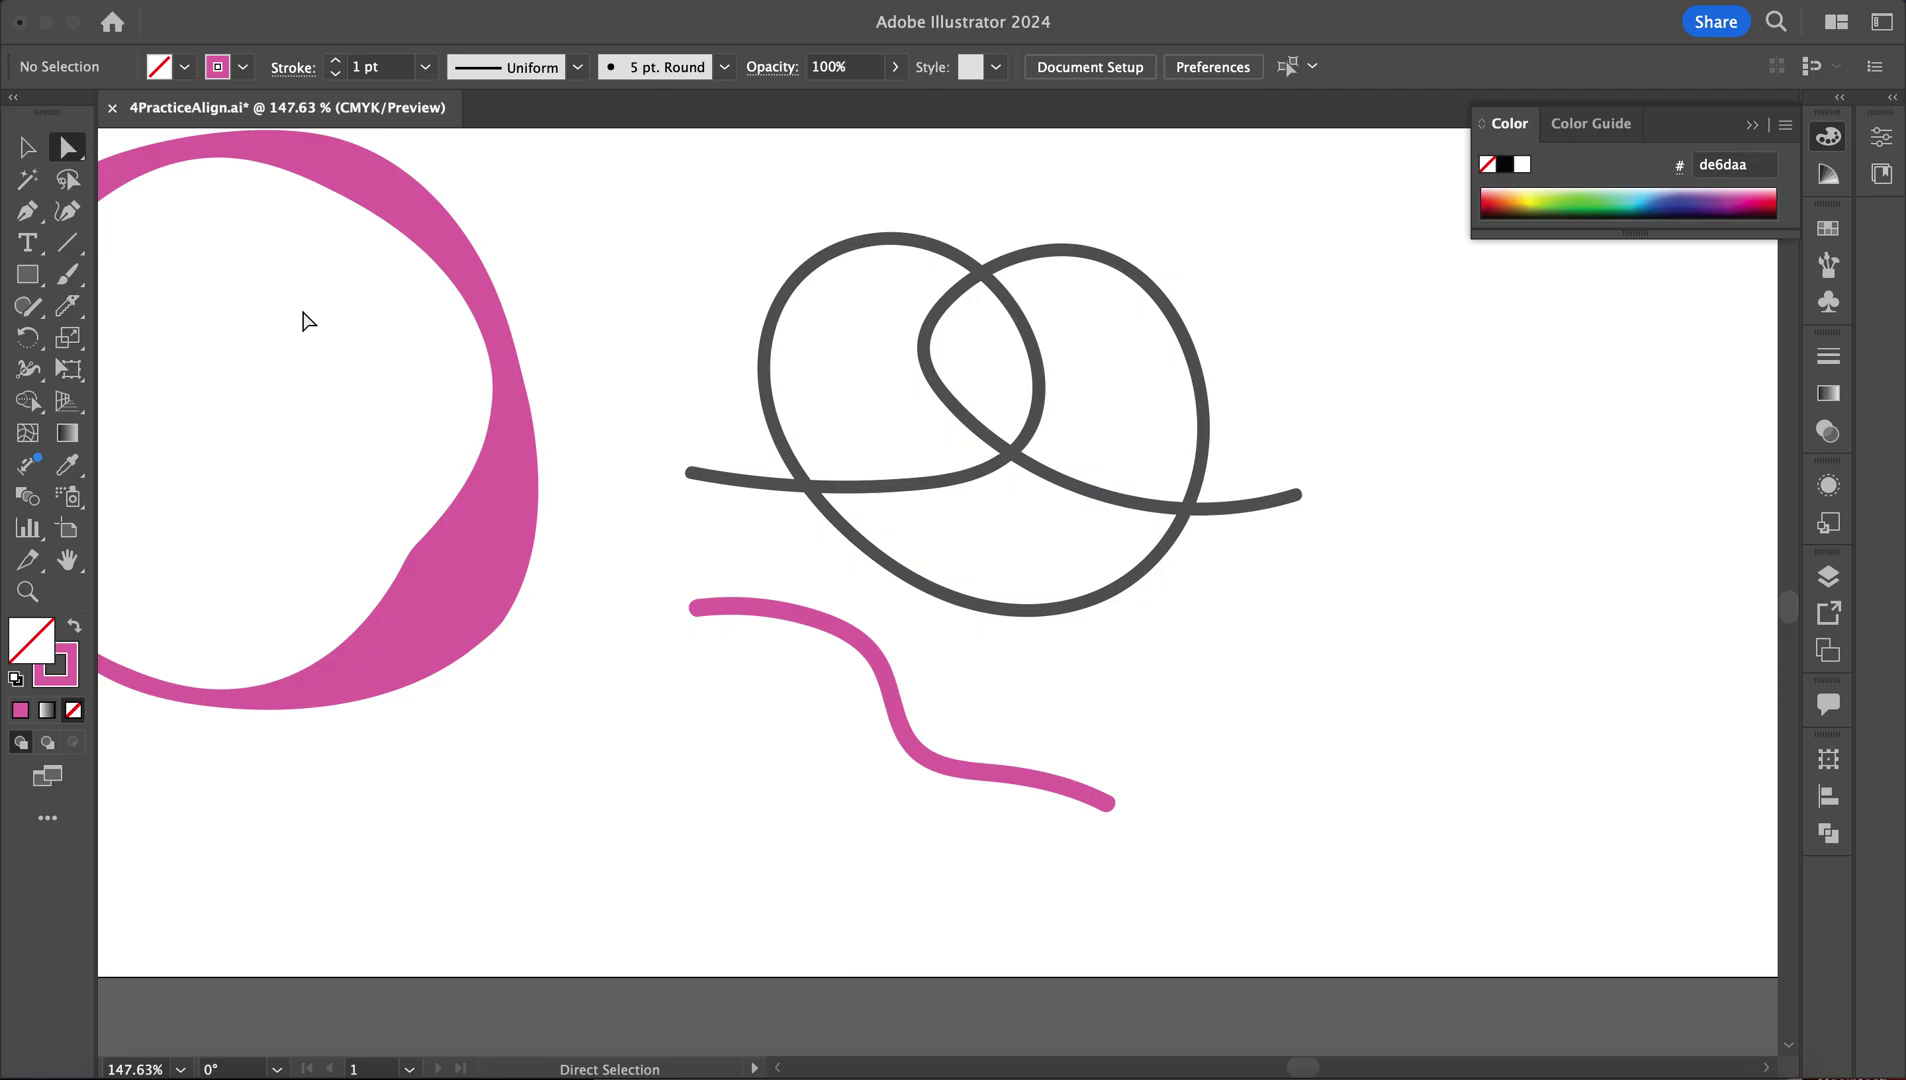
pyautogui.click(788, 614)
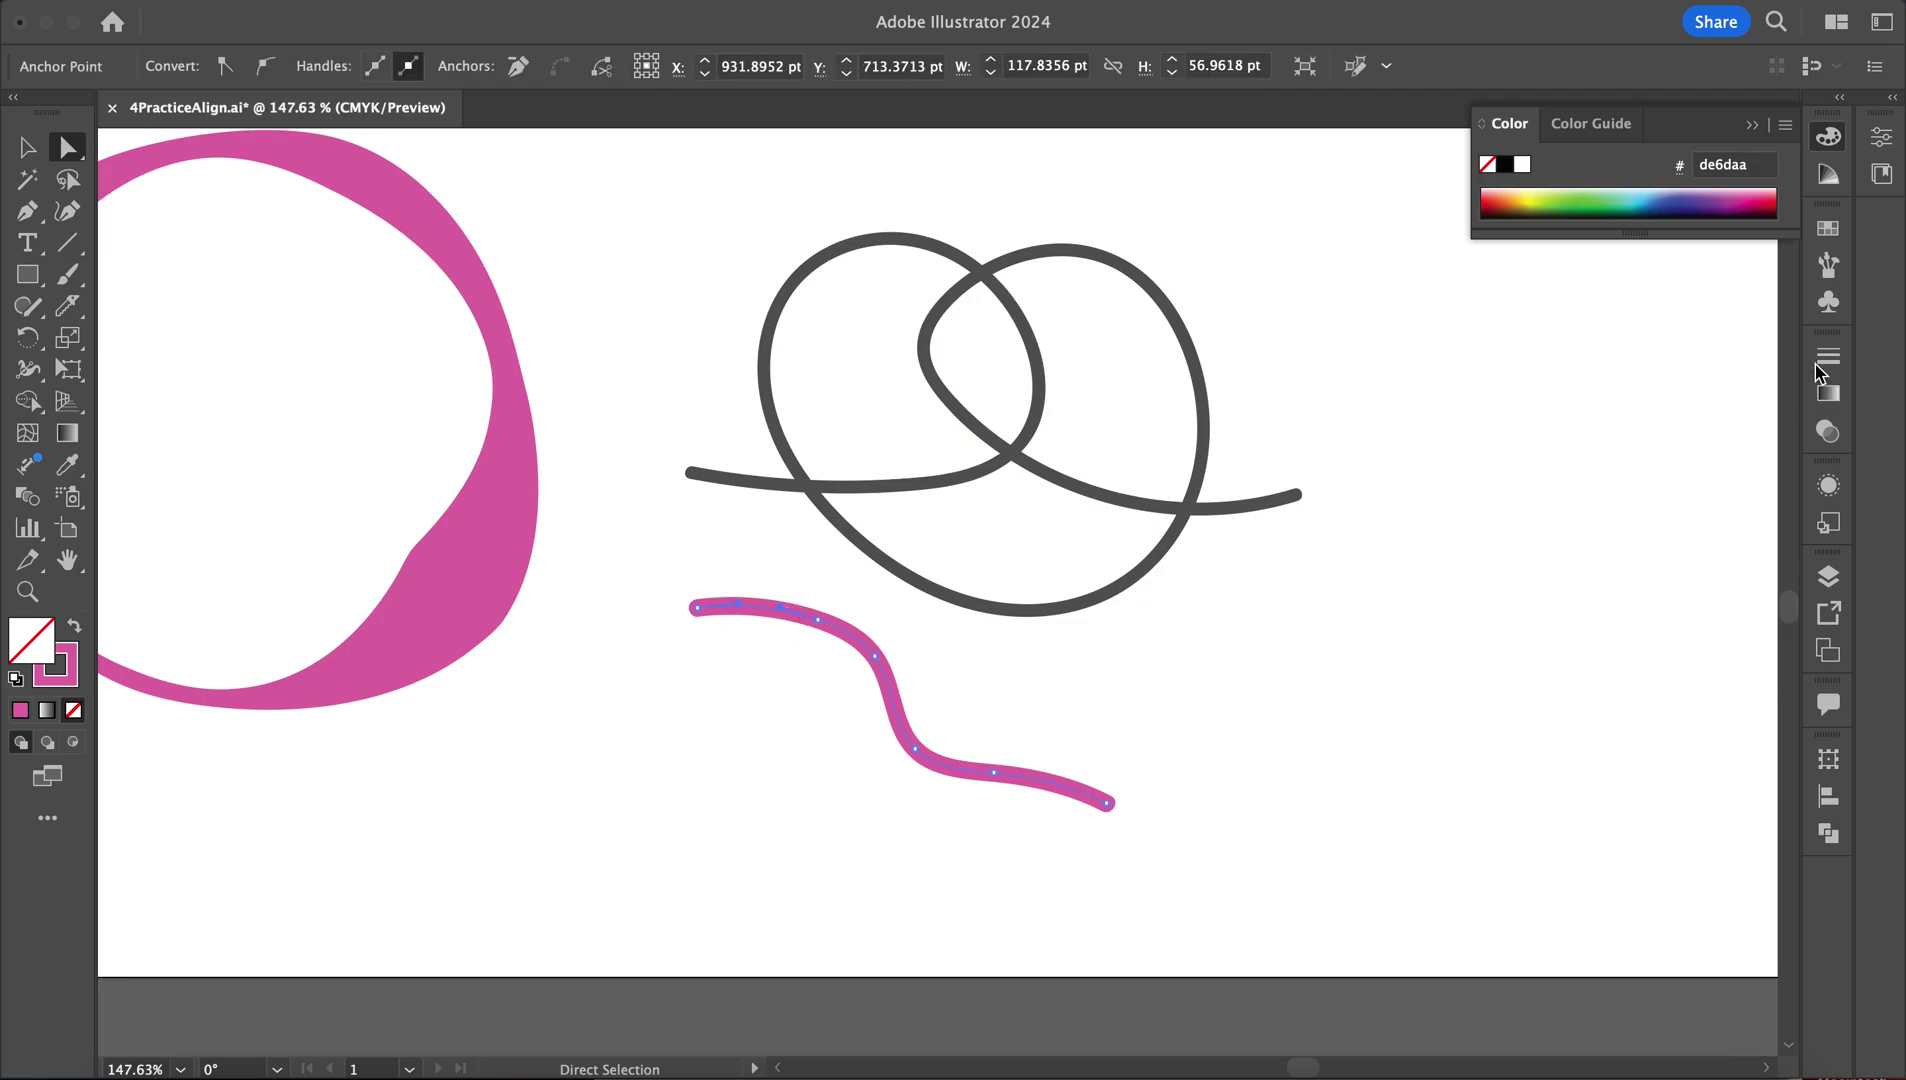
pyautogui.click(1828, 264)
pyautogui.click(1641, 266)
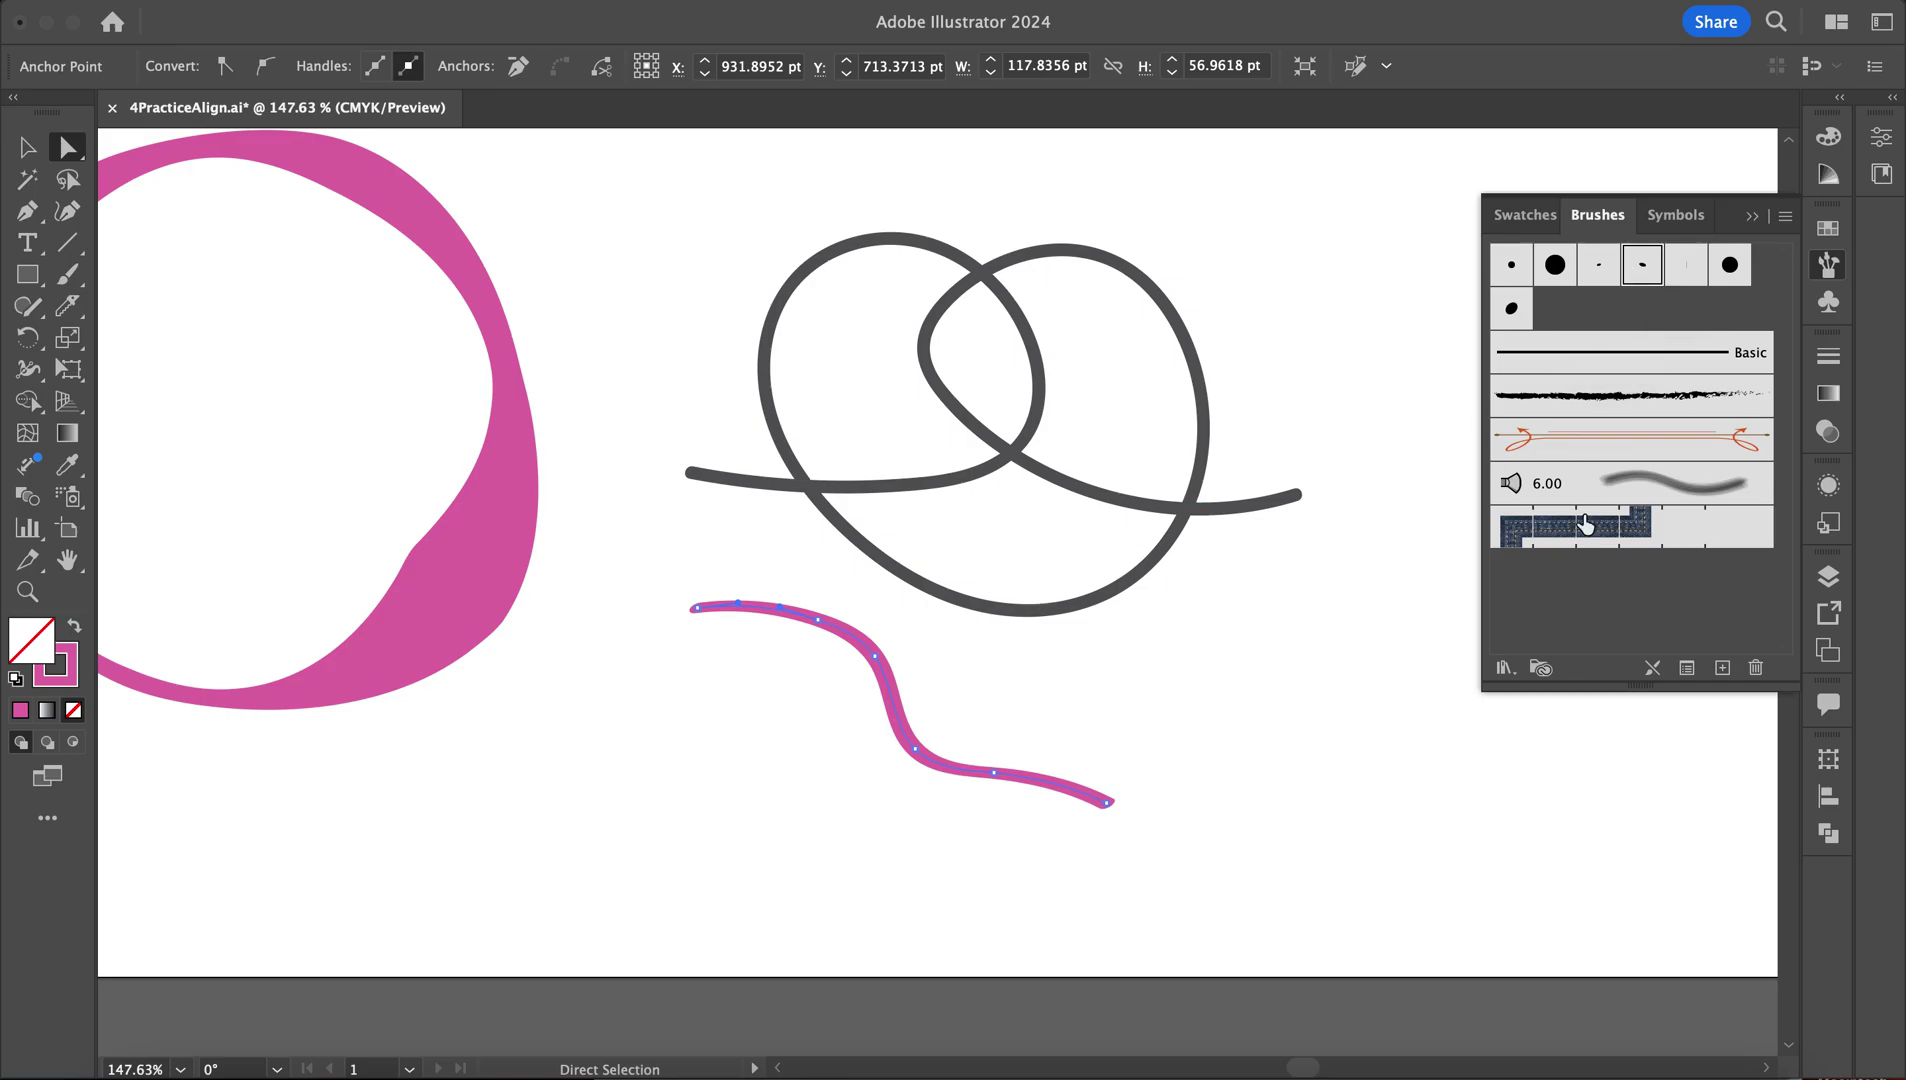
pyautogui.click(67, 274)
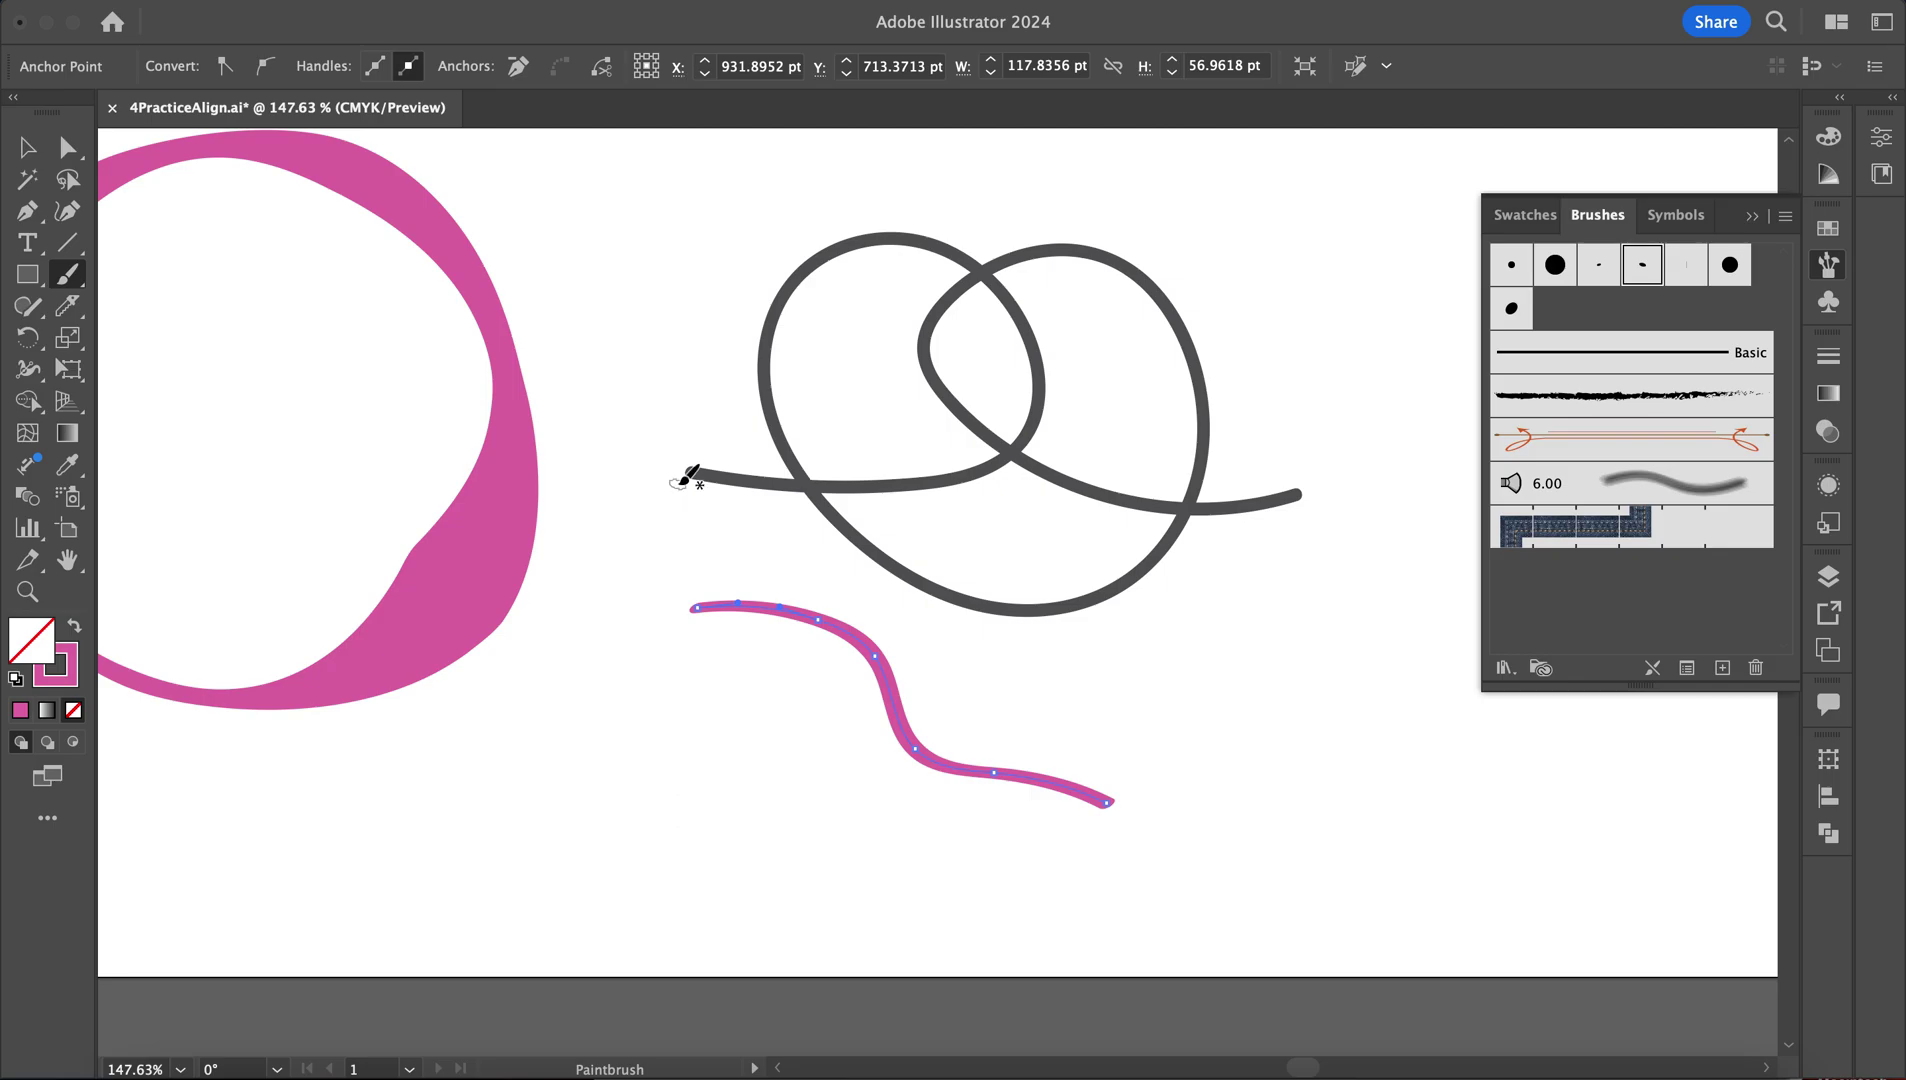
pyautogui.press(']')
pyautogui.press(']')
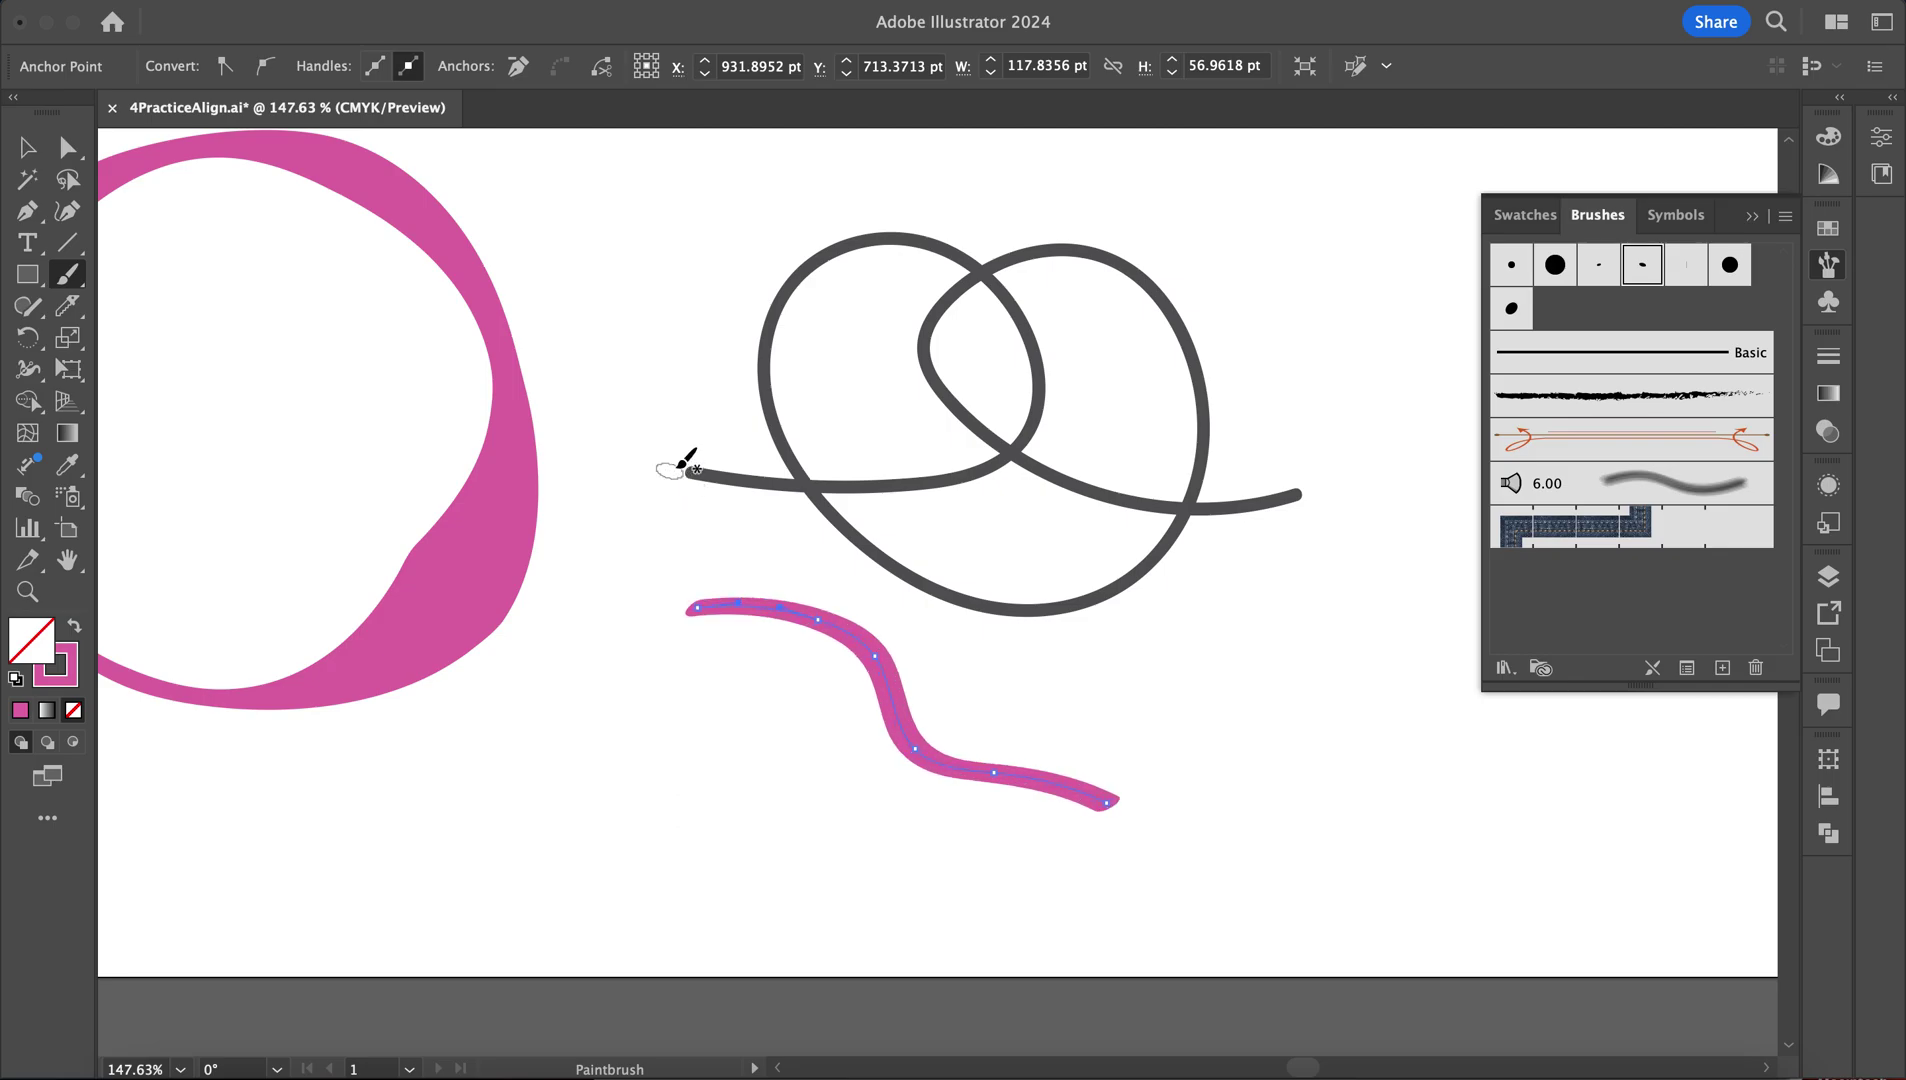
# Trace the gray looped curve in one Paintbrush stroke with the oval brush, and delete the traced stroke
pyautogui.moveTo(680, 470)
pyautogui.mouseDown()
pyautogui.moveTo(841, 482)
pyautogui.moveTo(1019, 440)
pyautogui.moveTo(1029, 352)
pyautogui.moveTo(1000, 294)
pyautogui.moveTo(948, 270)
pyautogui.moveTo(880, 272)
pyautogui.moveTo(833, 304)
pyautogui.moveTo(806, 349)
pyautogui.moveTo(820, 446)
pyautogui.moveTo(932, 572)
pyautogui.moveTo(988, 595)
pyautogui.moveTo(1115, 591)
pyautogui.moveTo(1162, 536)
pyautogui.moveTo(1158, 405)
pyautogui.moveTo(1106, 266)
pyautogui.moveTo(1019, 260)
pyautogui.moveTo(897, 284)
pyautogui.moveTo(891, 318)
pyautogui.moveTo(965, 419)
pyautogui.moveTo(1099, 517)
pyautogui.moveTo(1261, 535)
pyautogui.moveTo(1322, 508)
pyautogui.mouseUp()
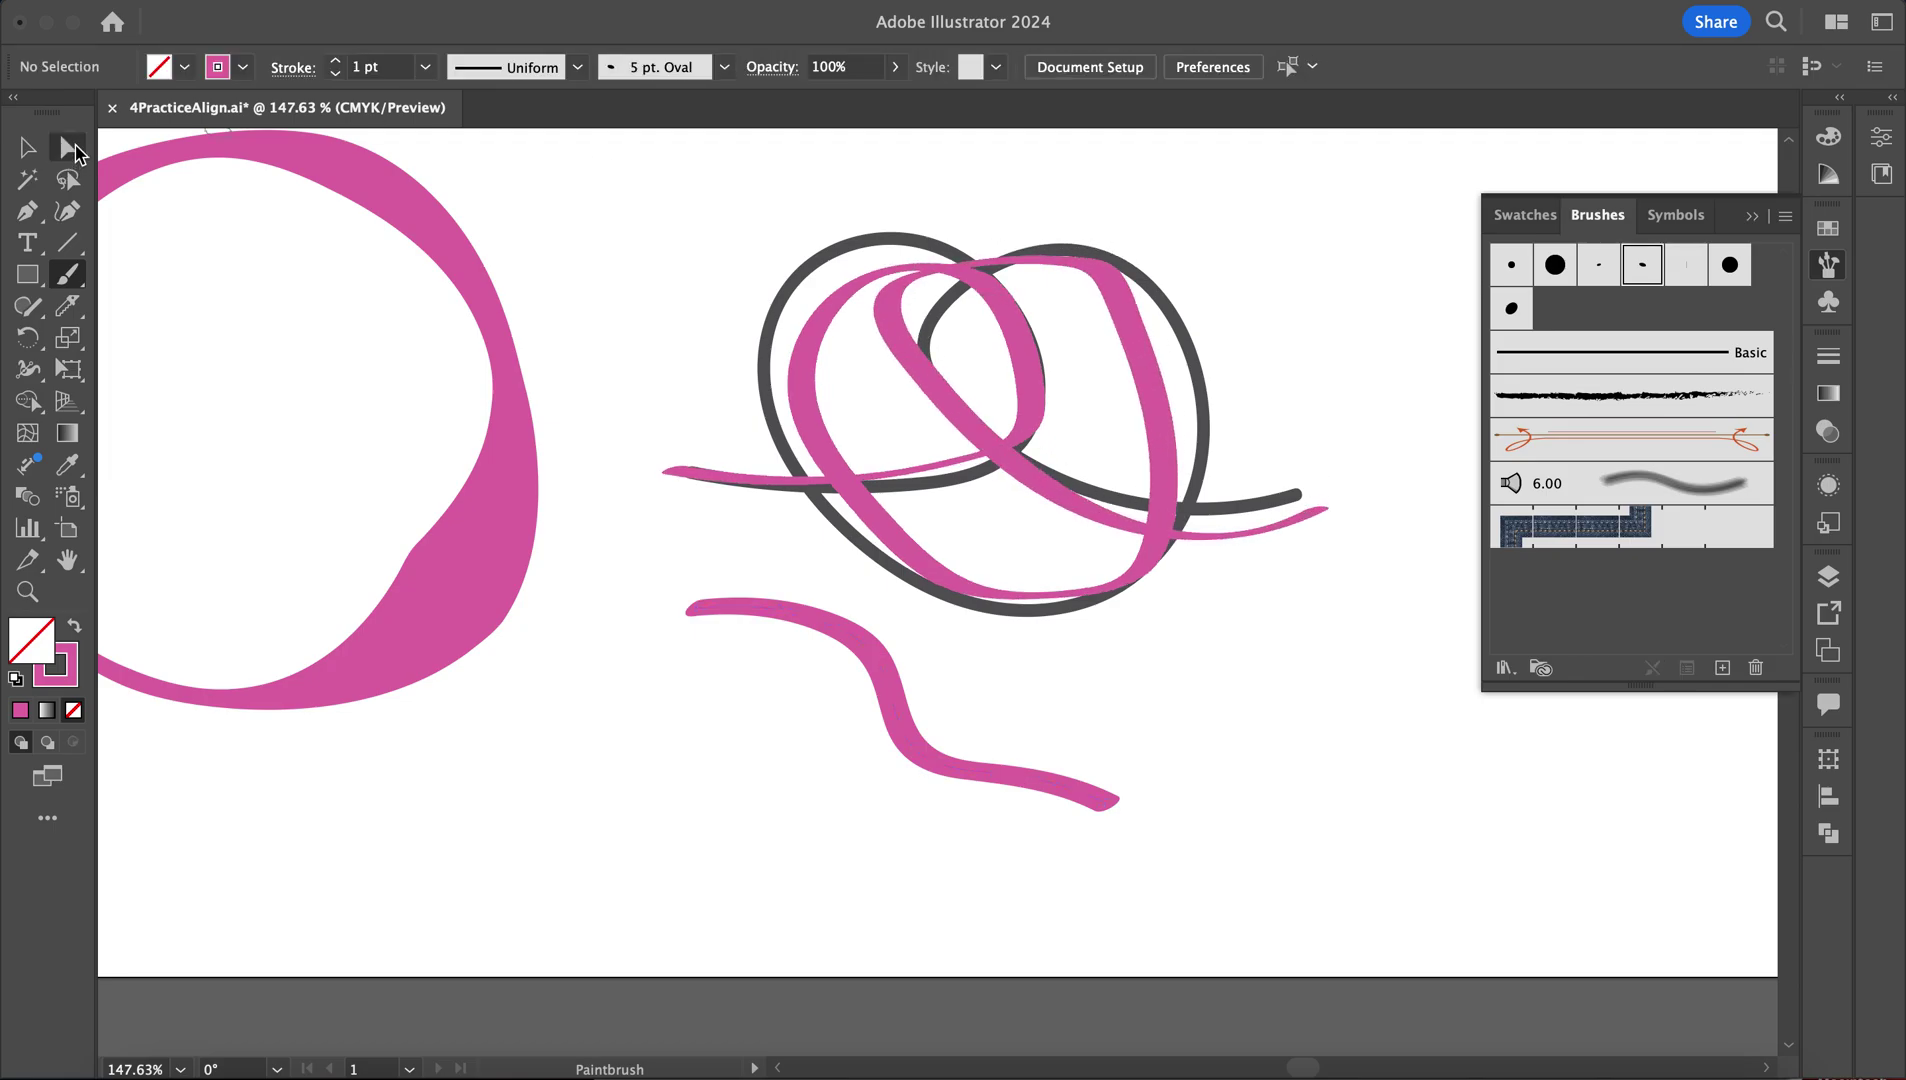
pyautogui.click(70, 148)
pyautogui.click(1097, 279)
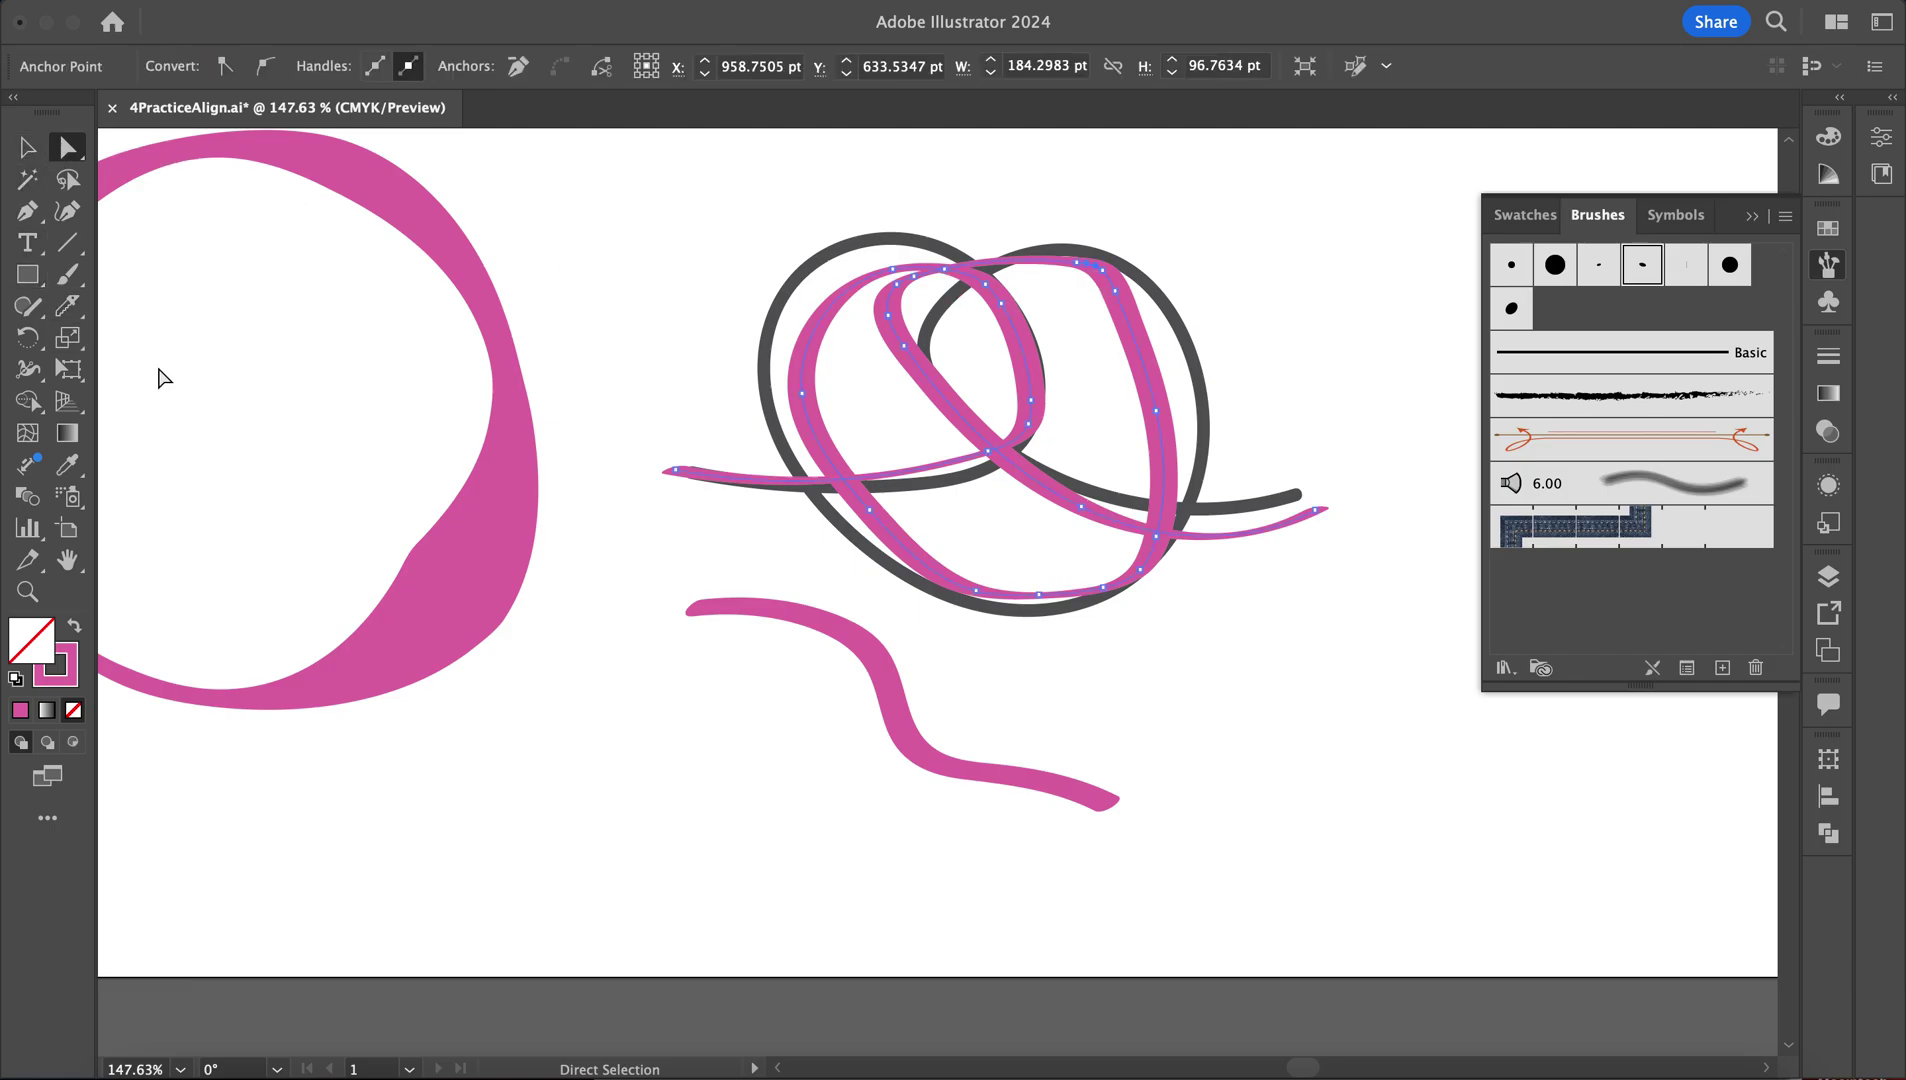
pyautogui.press('Delete')
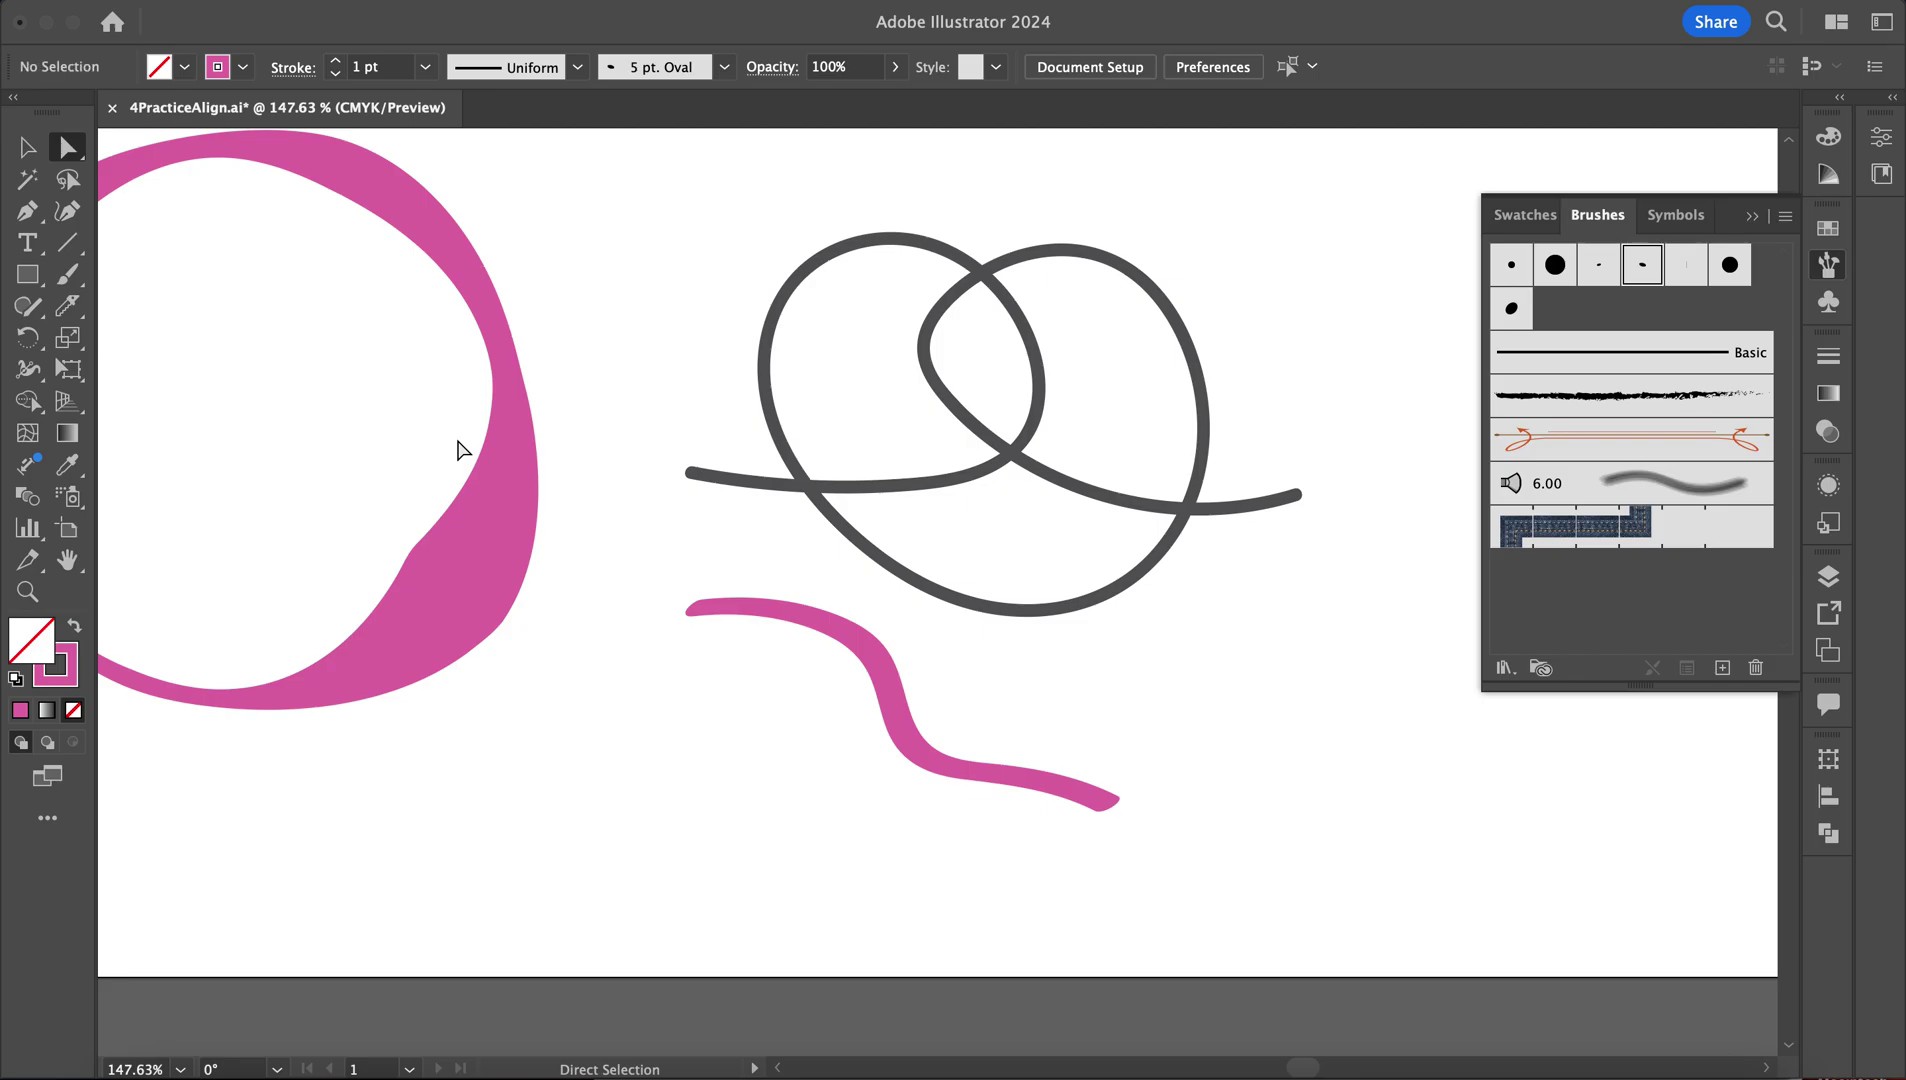
# Trace the gray looped curve in one continuous pink stroke with the Blob Brush tool
pyautogui.click(67, 274)
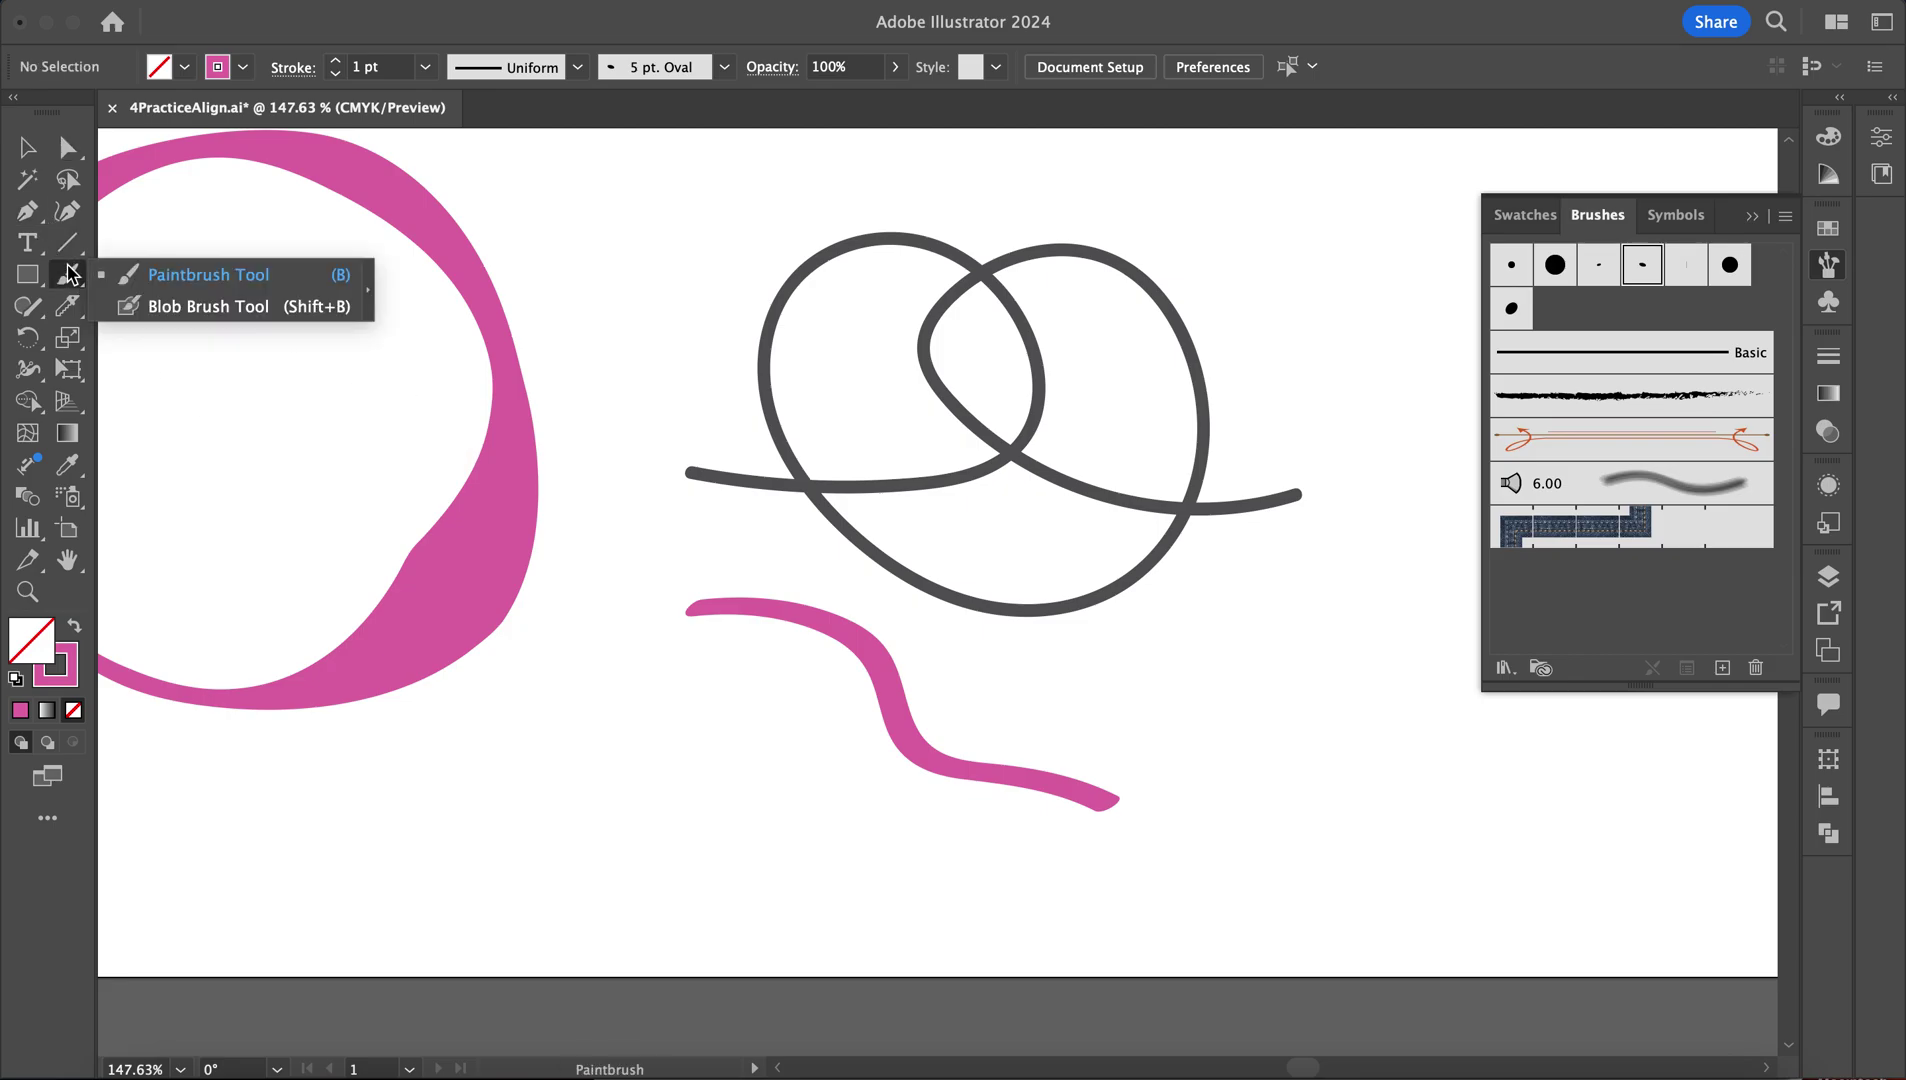
pyautogui.click(163, 303)
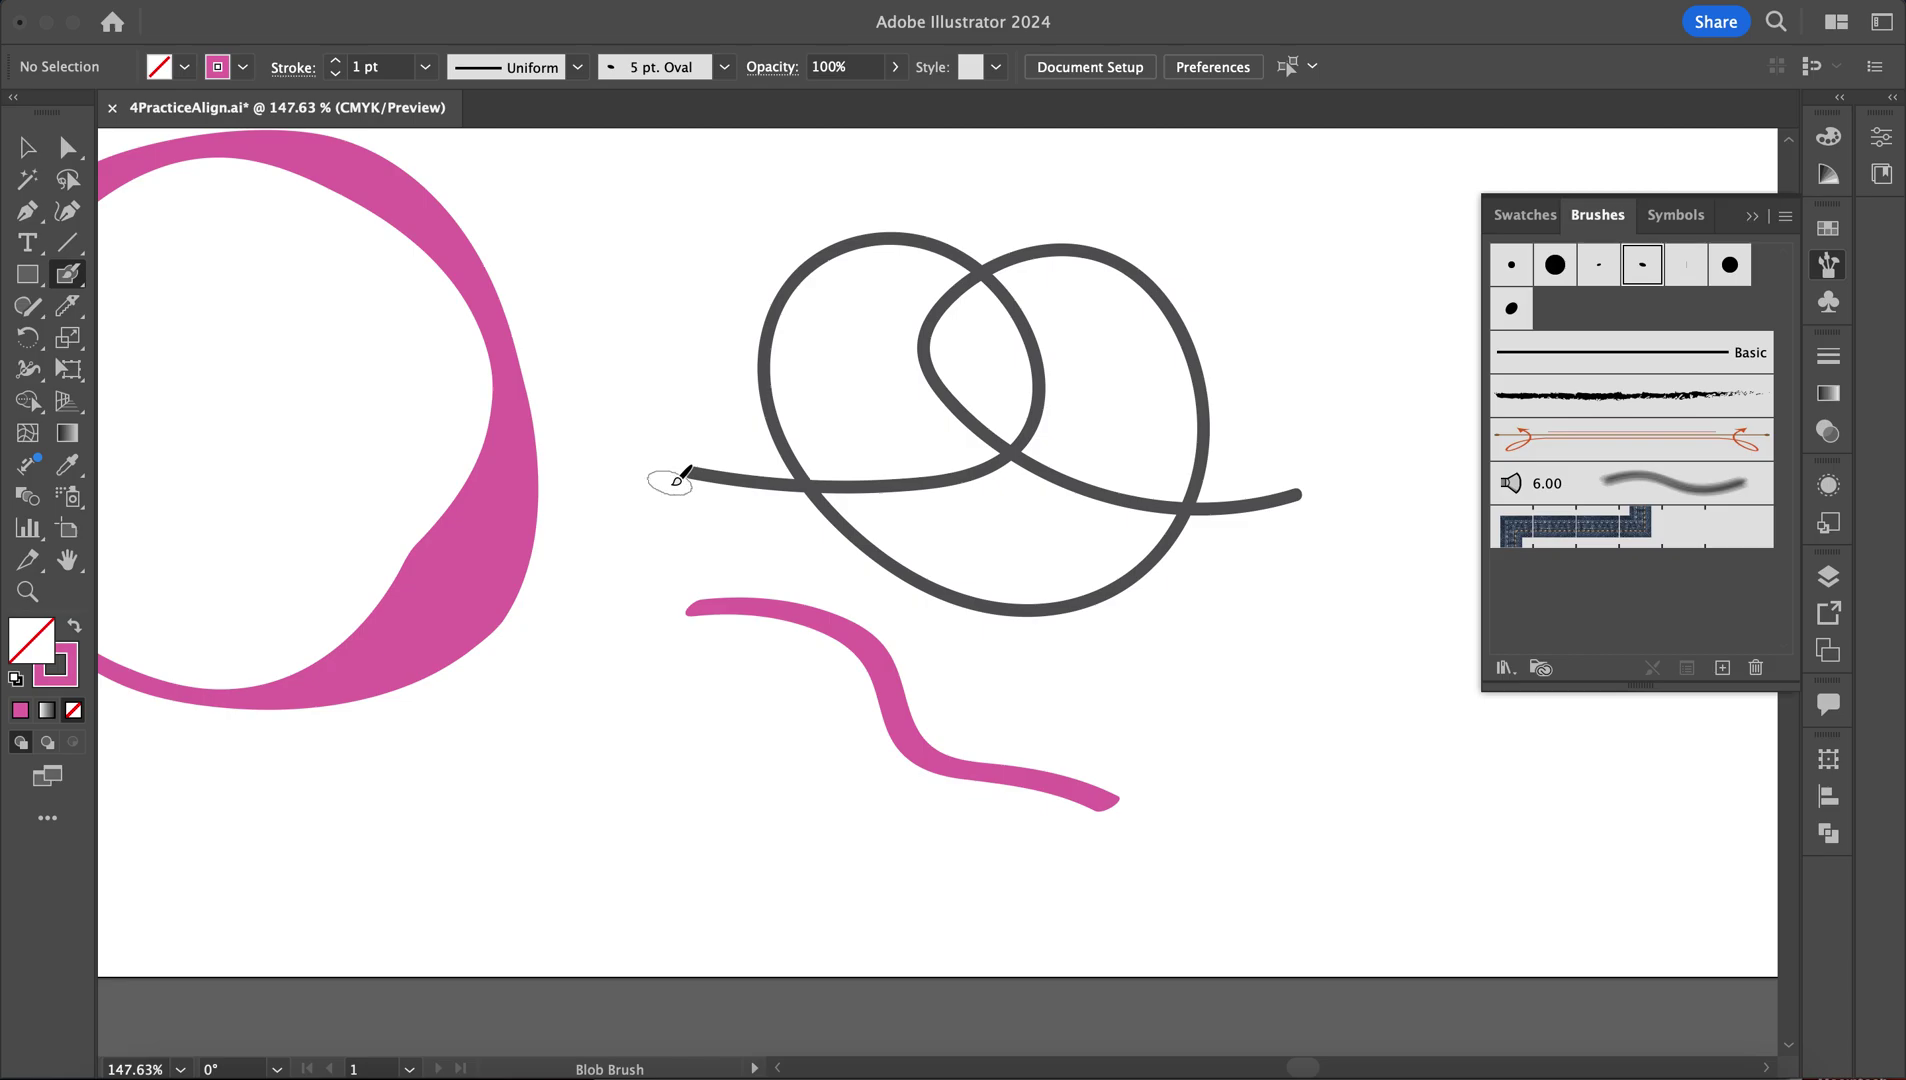
pyautogui.moveTo(690, 474)
pyautogui.mouseDown()
pyautogui.moveTo(873, 484)
pyautogui.moveTo(981, 463)
pyautogui.moveTo(1028, 391)
pyautogui.moveTo(959, 244)
pyautogui.moveTo(876, 246)
pyautogui.moveTo(802, 294)
pyautogui.moveTo(808, 378)
pyautogui.moveTo(860, 489)
pyautogui.moveTo(997, 604)
pyautogui.moveTo(1125, 573)
pyautogui.moveTo(1153, 546)
pyautogui.moveTo(1184, 355)
pyautogui.moveTo(1102, 227)
pyautogui.moveTo(1037, 215)
pyautogui.moveTo(930, 296)
pyautogui.moveTo(1003, 403)
pyautogui.moveTo(1078, 469)
pyautogui.moveTo(1237, 519)
pyautogui.moveTo(1311, 509)
pyautogui.mouseUp()
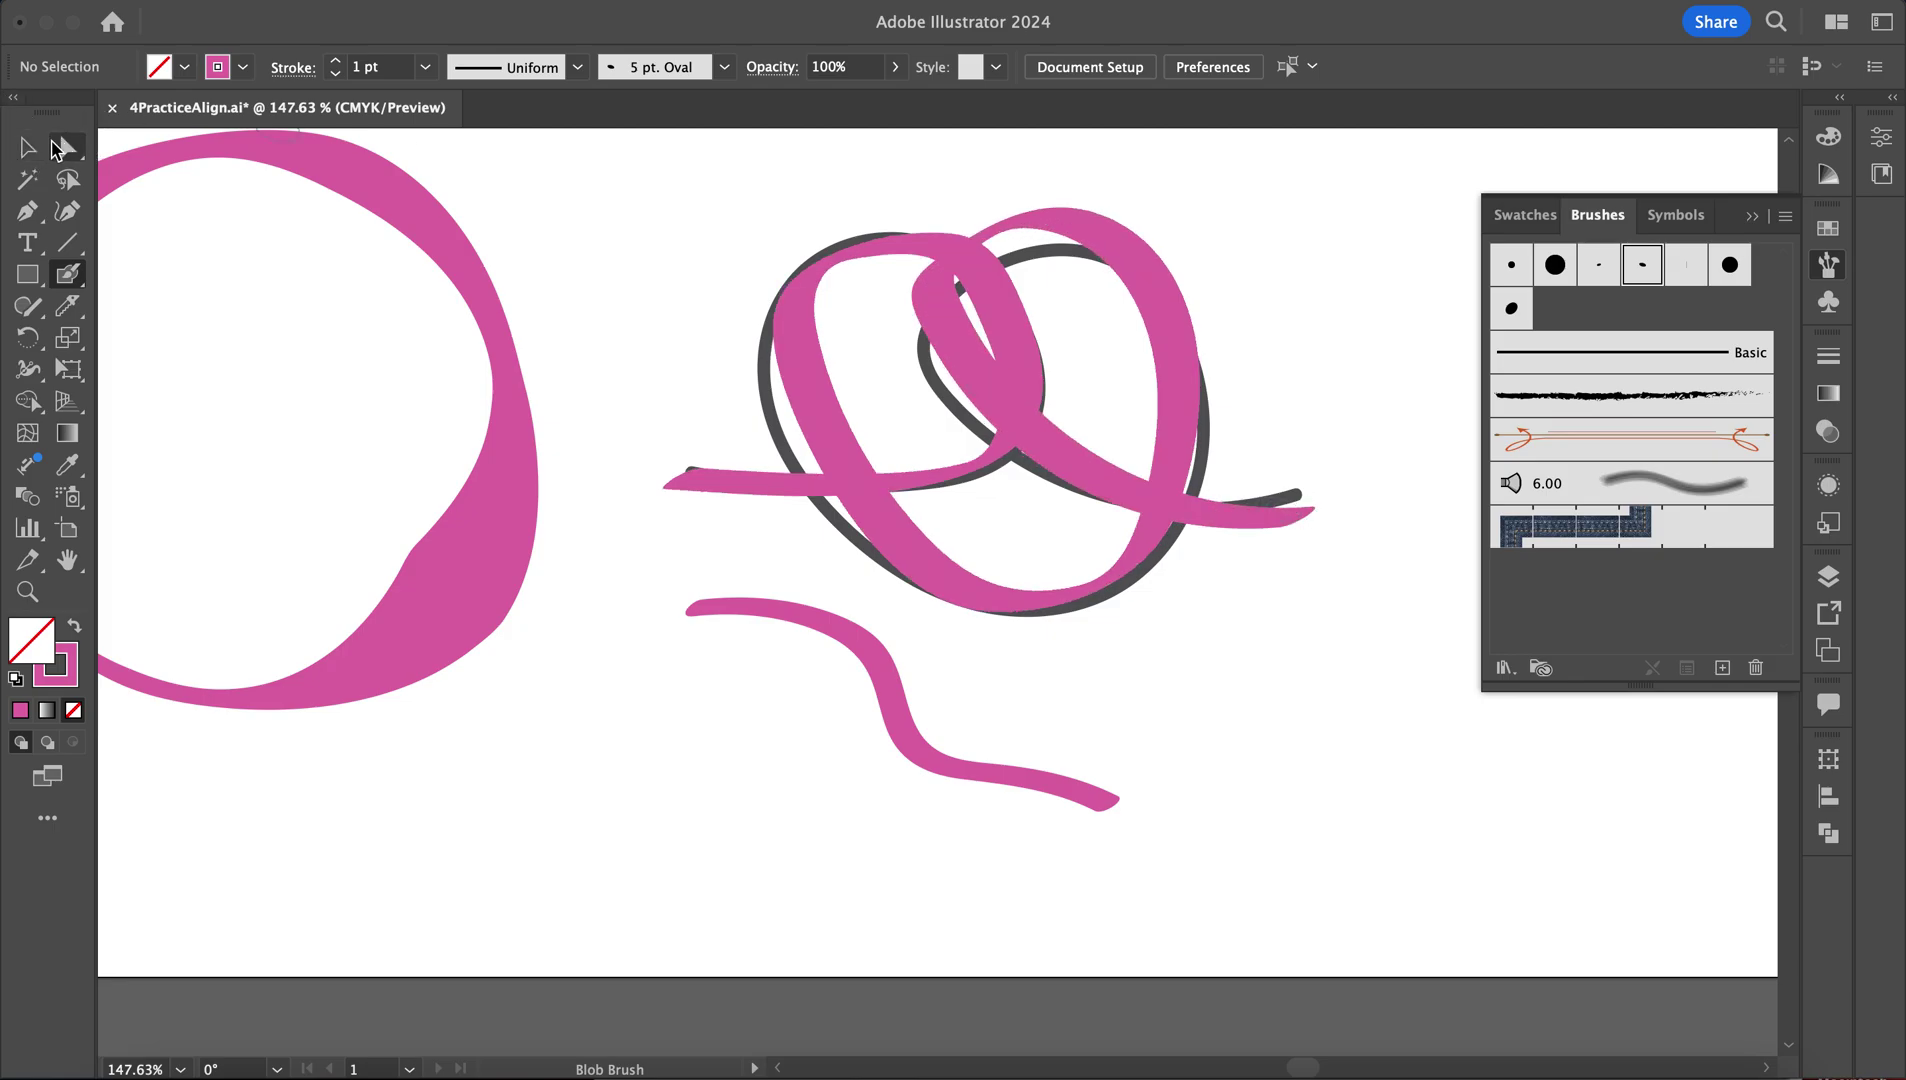
# Examine the anchor points of the Blob Brush shape and compare them with the path of the wavy Paintbrush stroke
pyautogui.click(68, 148)
pyautogui.click(988, 354)
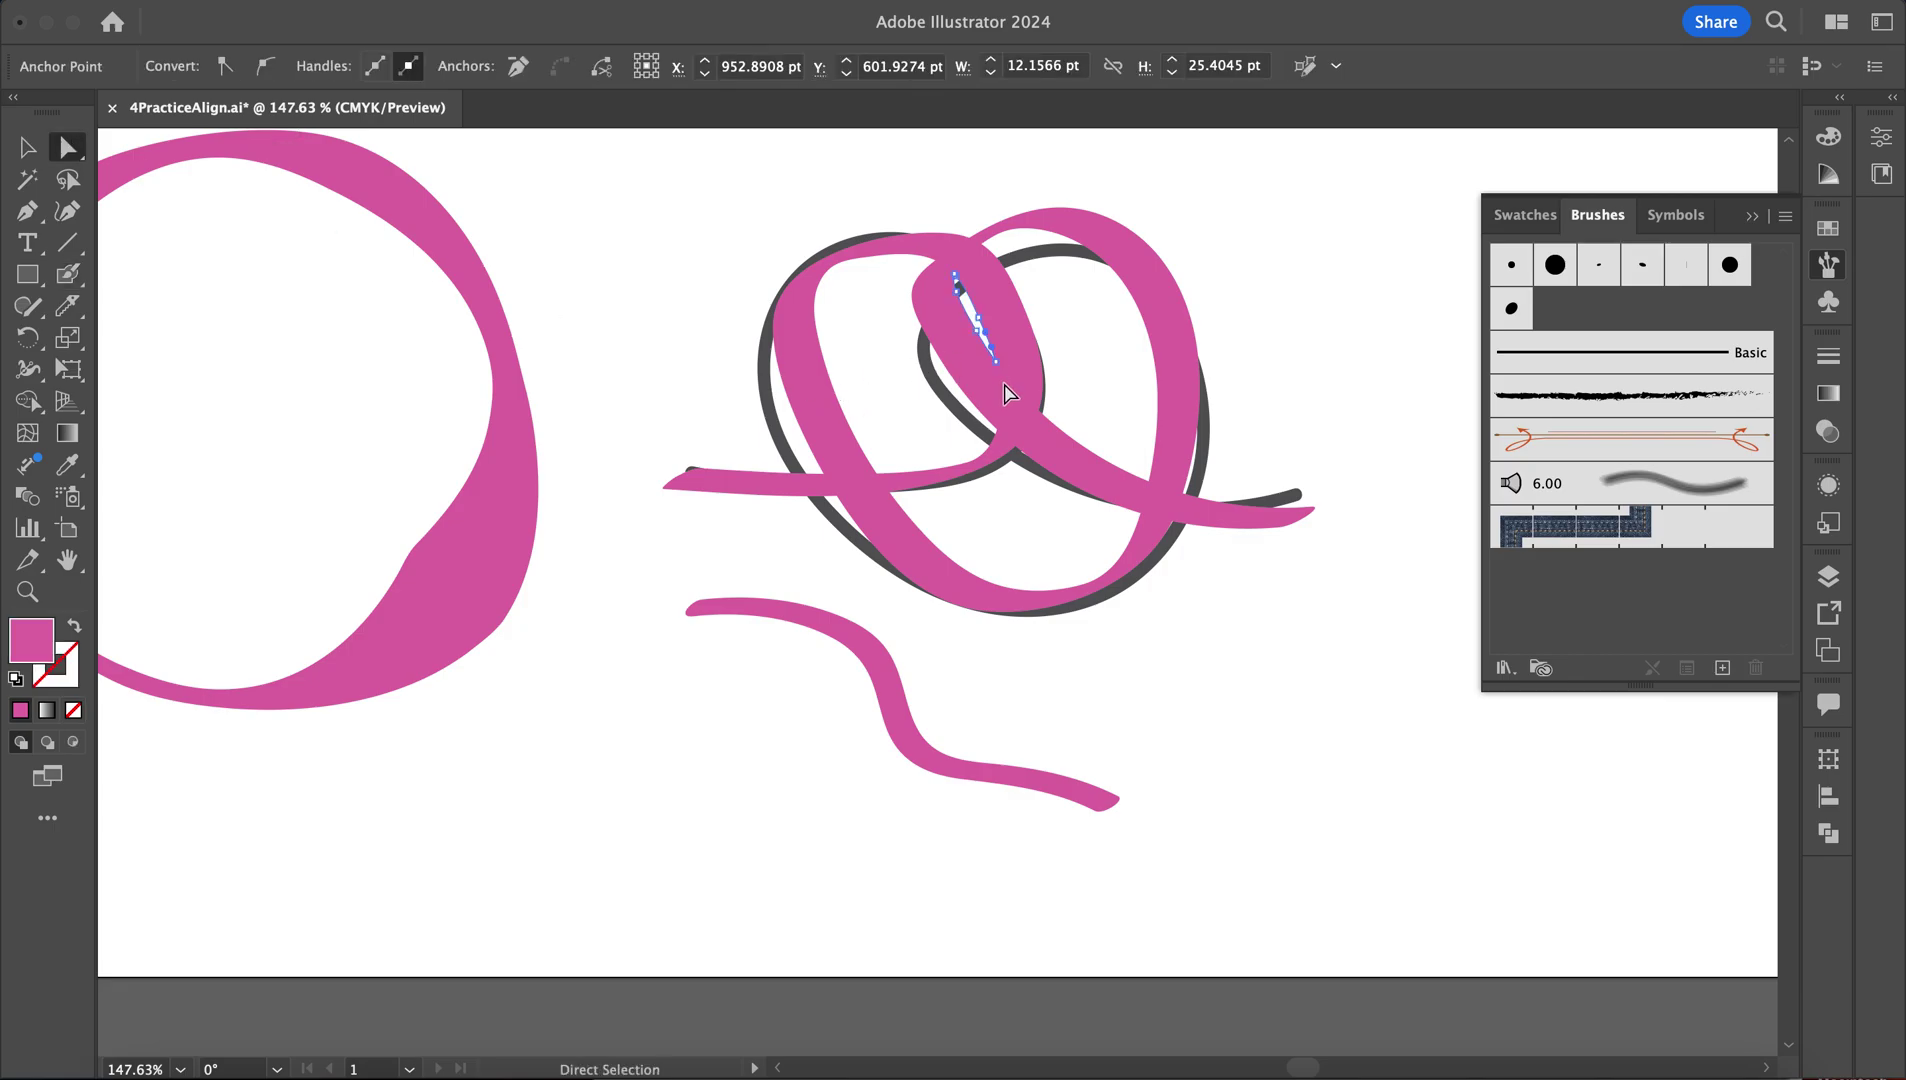
pyautogui.click(1008, 396)
pyautogui.scroll(4, 1008, 396)
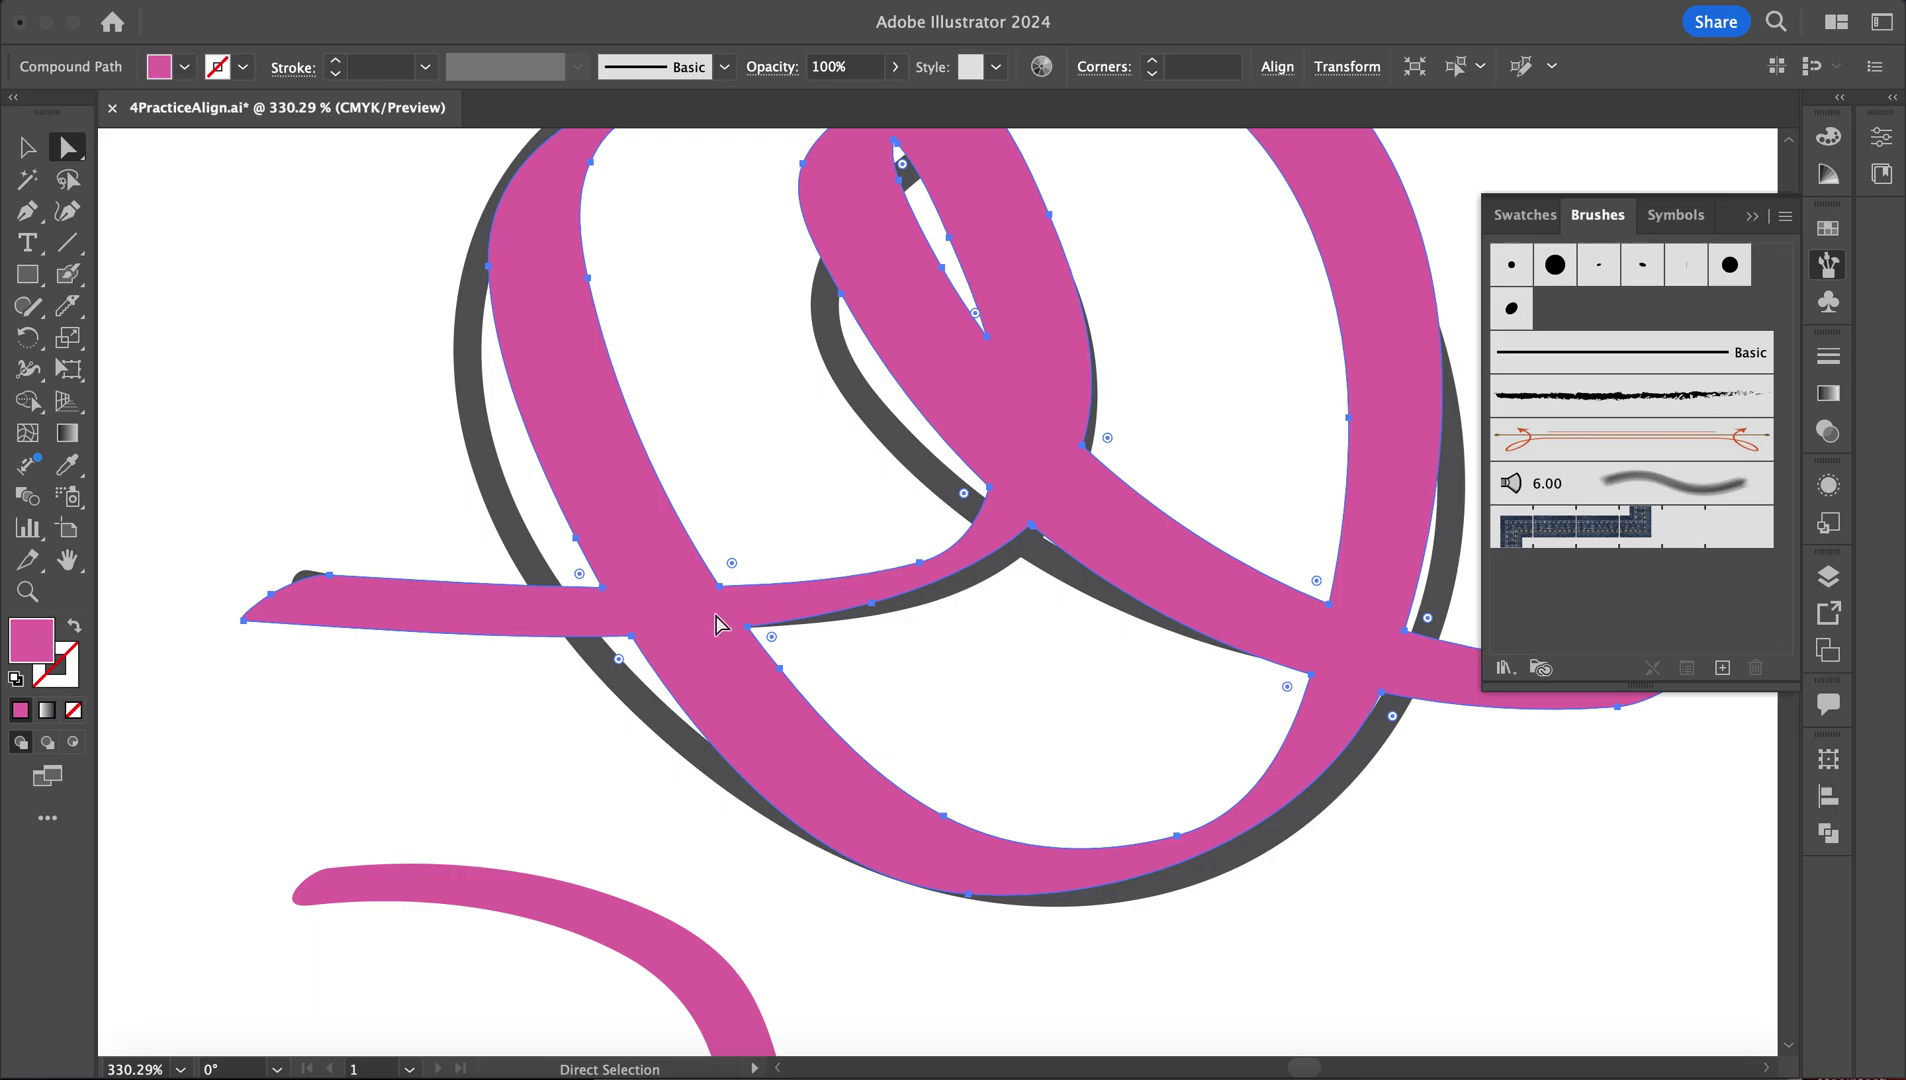
pyautogui.click(602, 936)
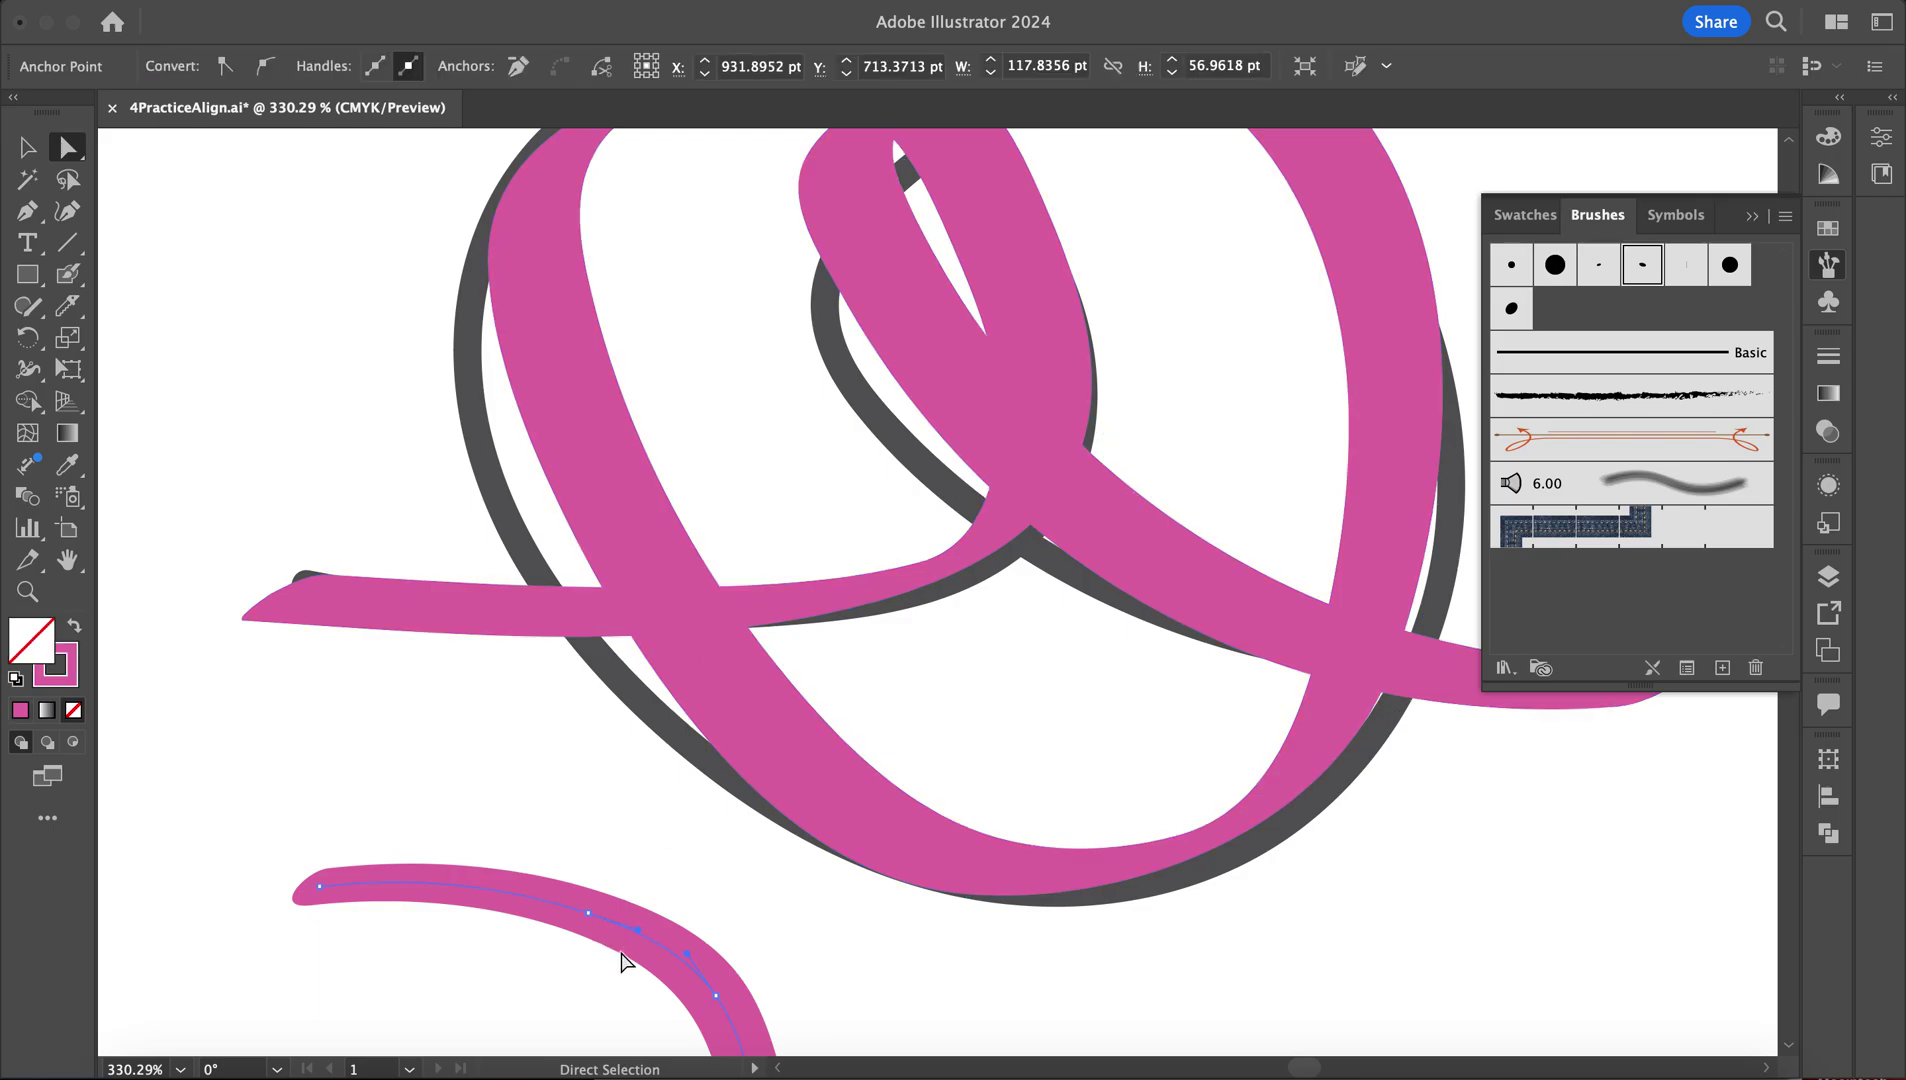
pyautogui.scroll(-5, 621, 962)
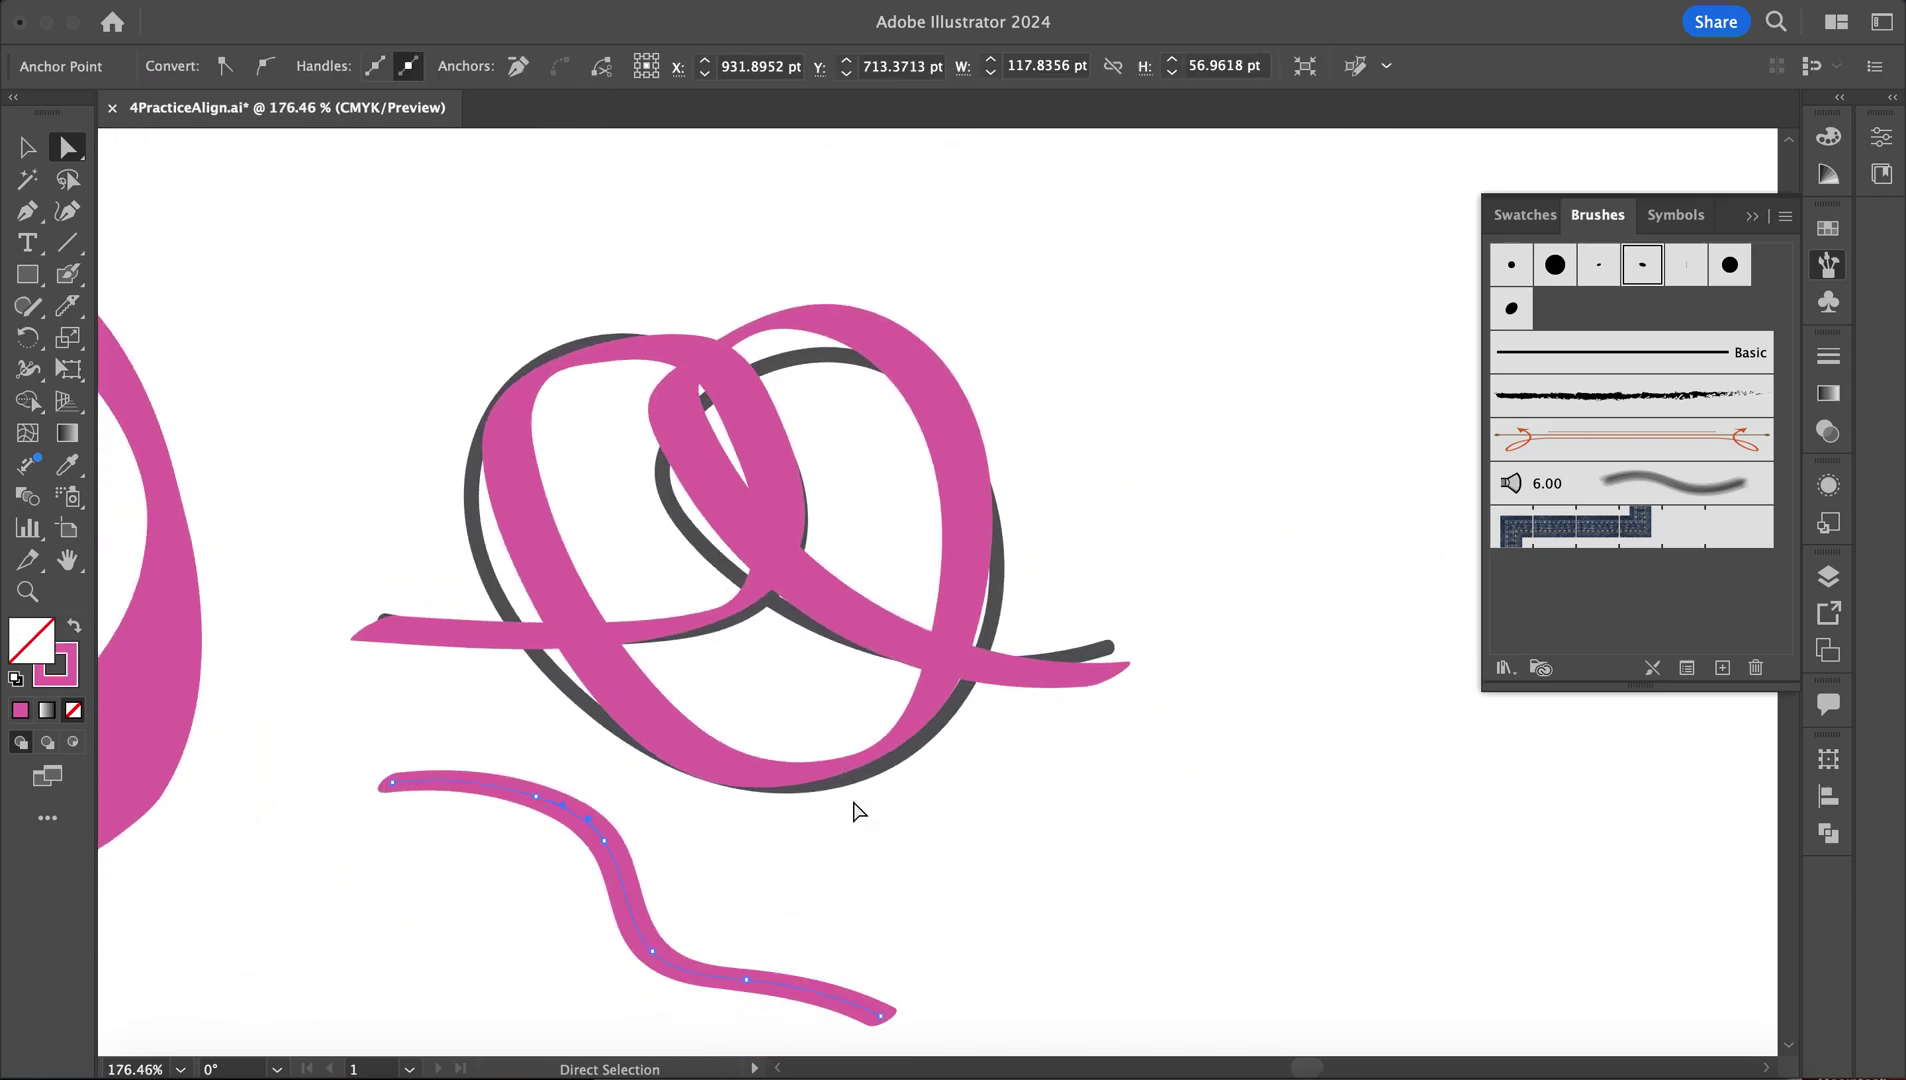
pyautogui.scroll(-1, 858, 810)
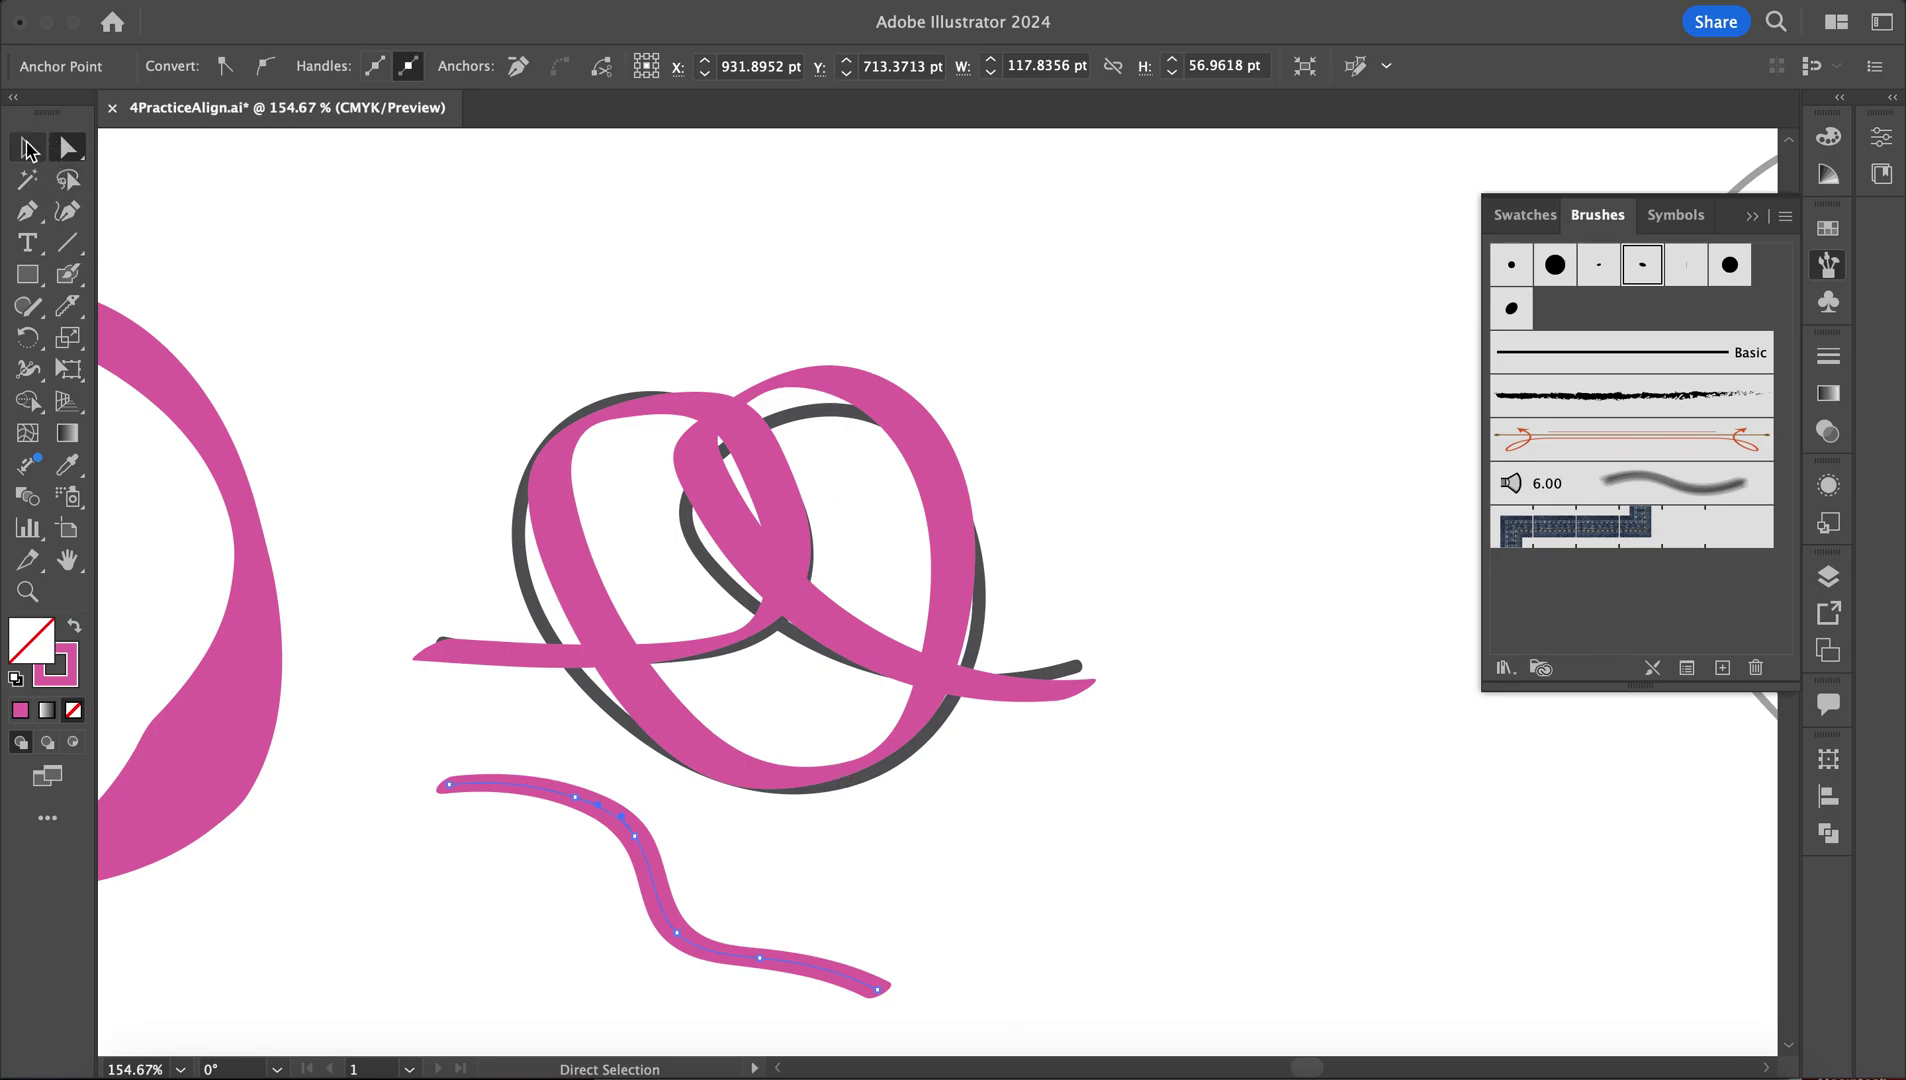
# Dab a single pink dot beside the looped curve with the Blob Brush tool, and review the Blob Brush tool options
pyautogui.click(66, 283)
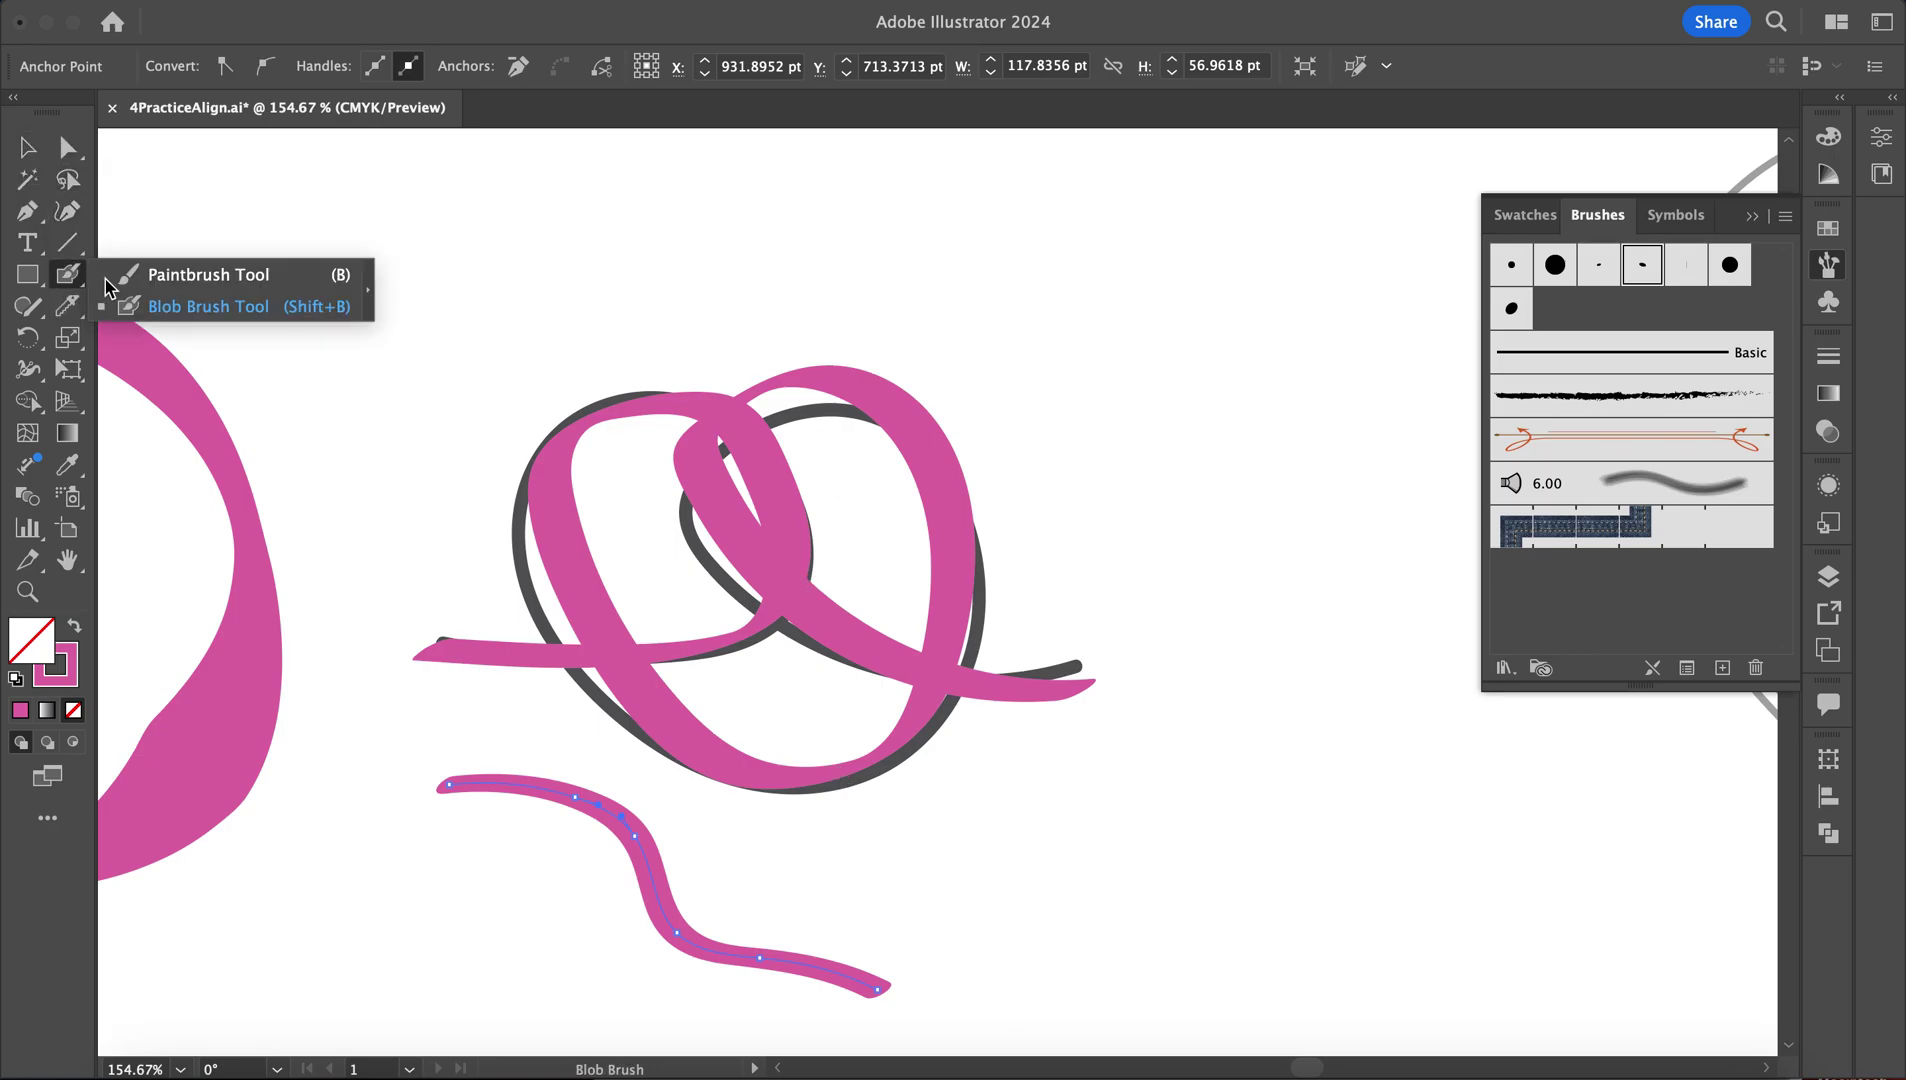
pyautogui.click(150, 306)
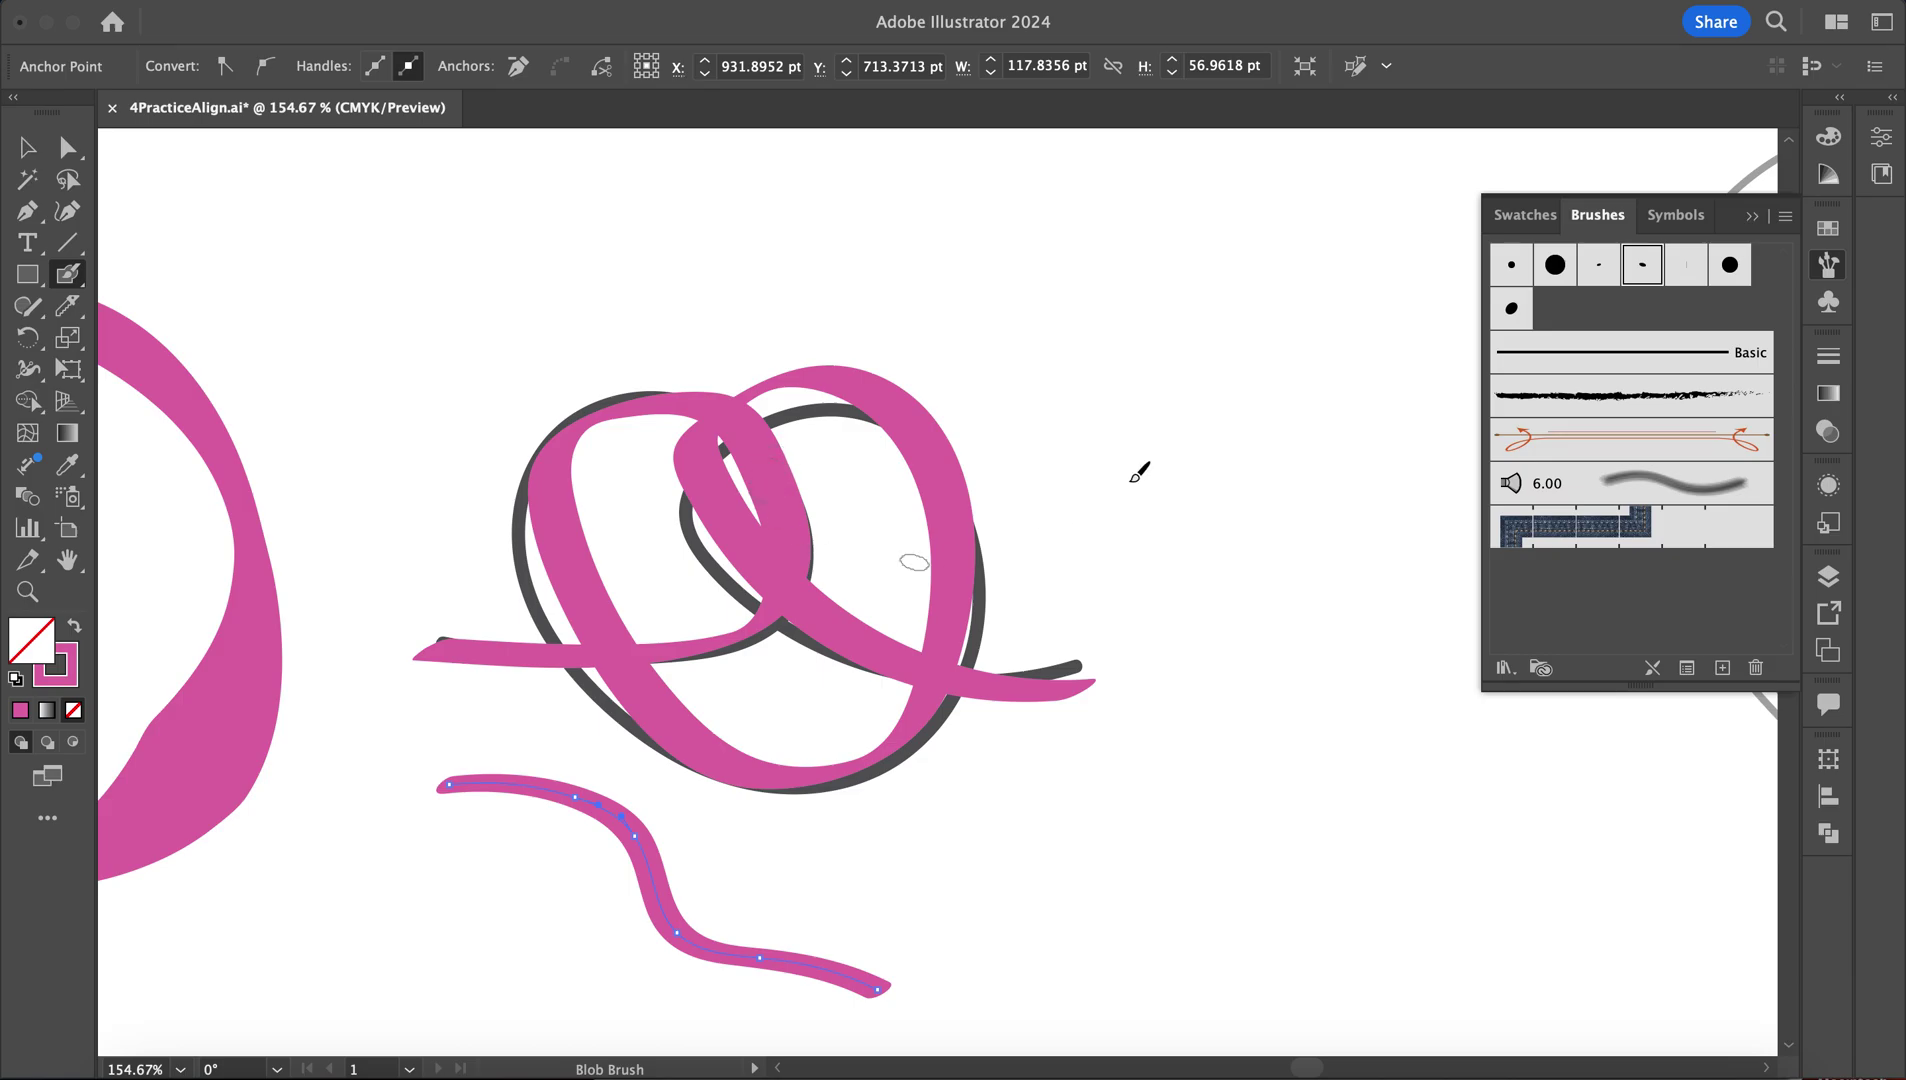
pyautogui.click(1120, 419)
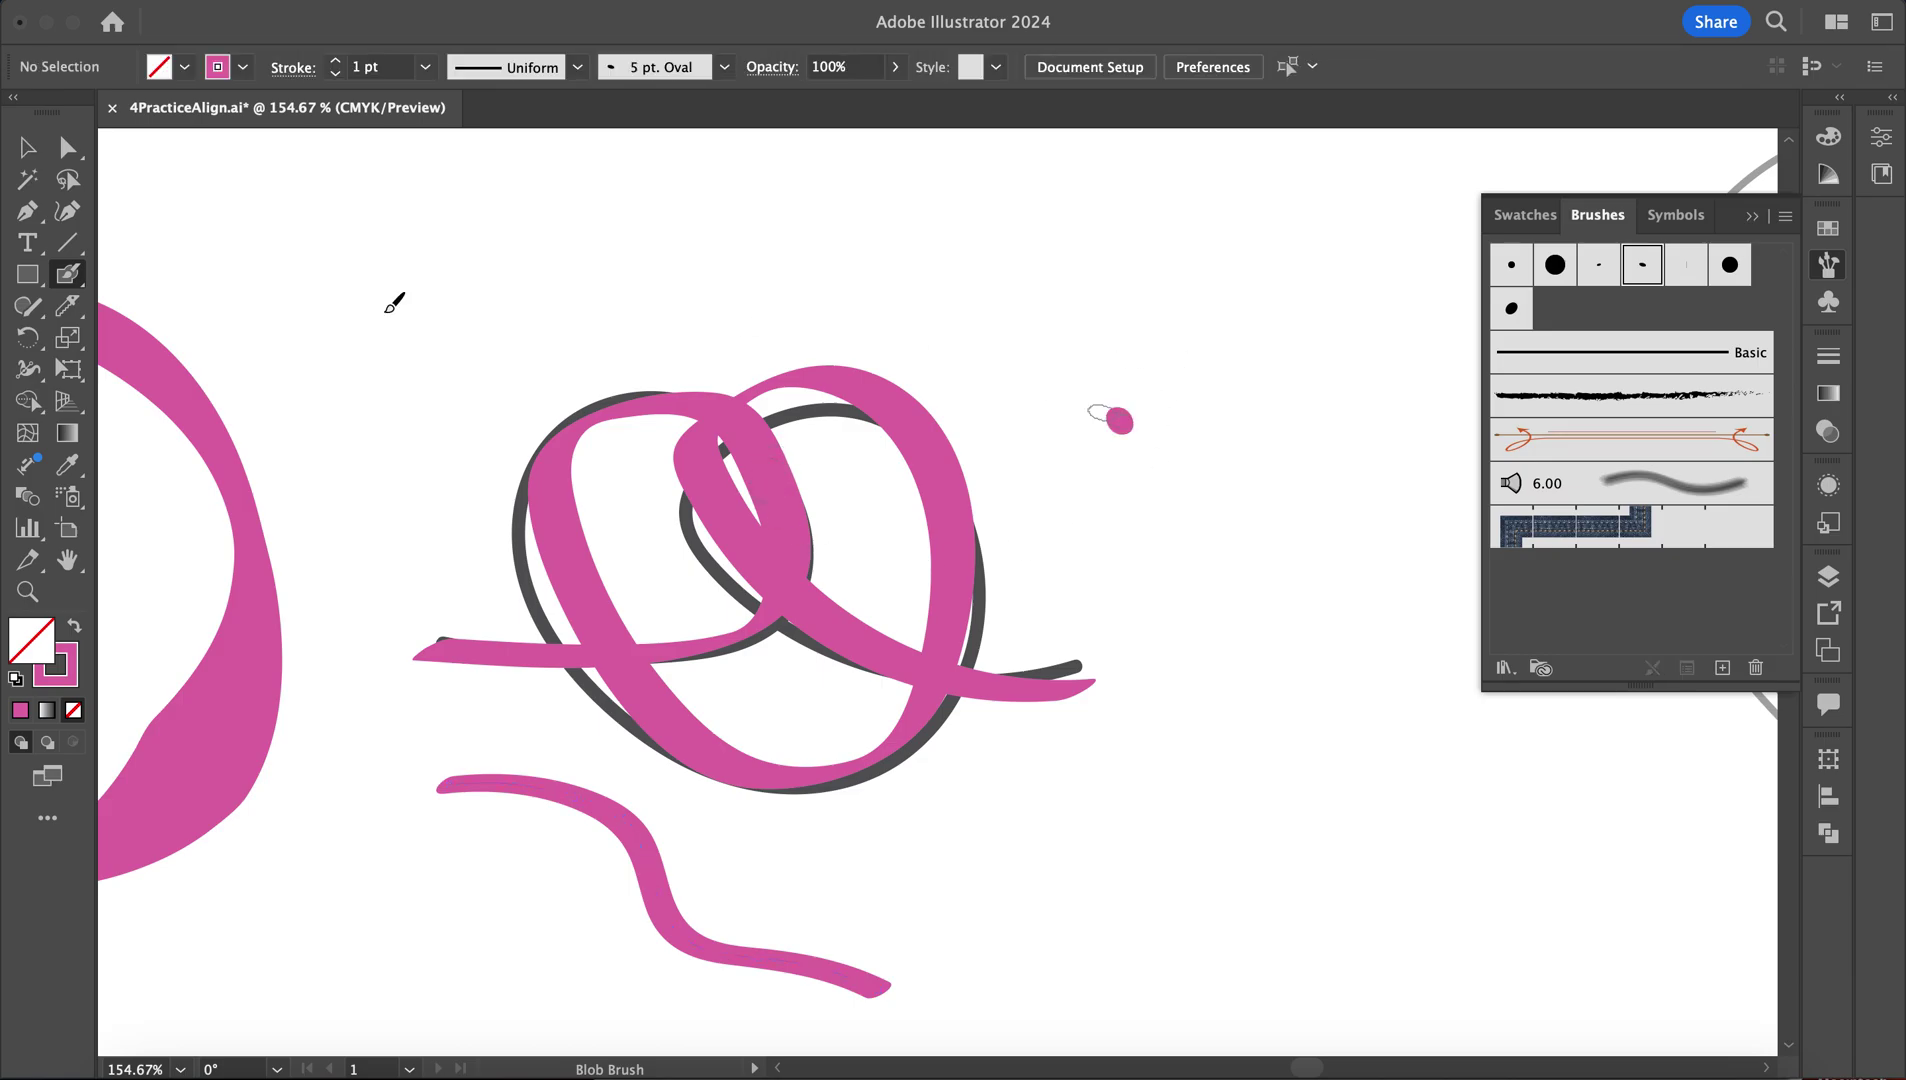
pyautogui.doubleClick(79, 277)
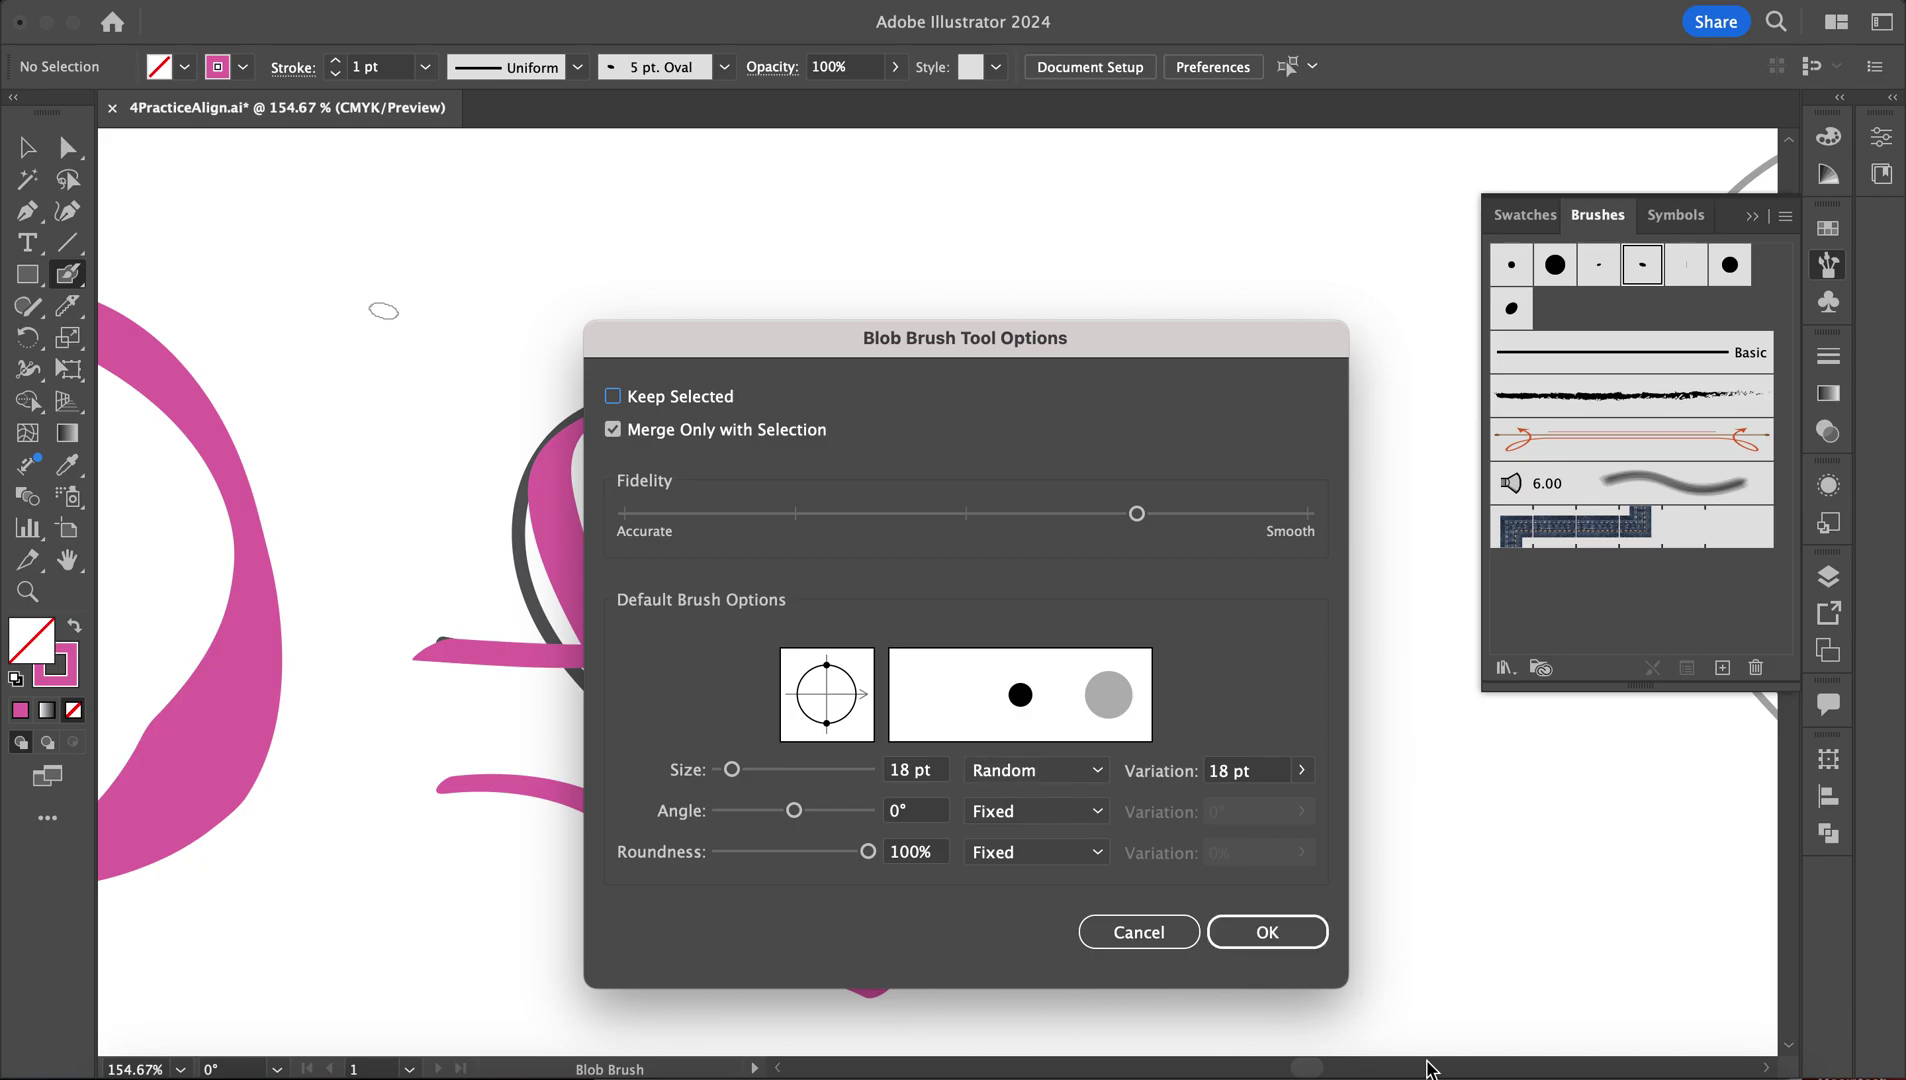
pyautogui.click(1266, 933)
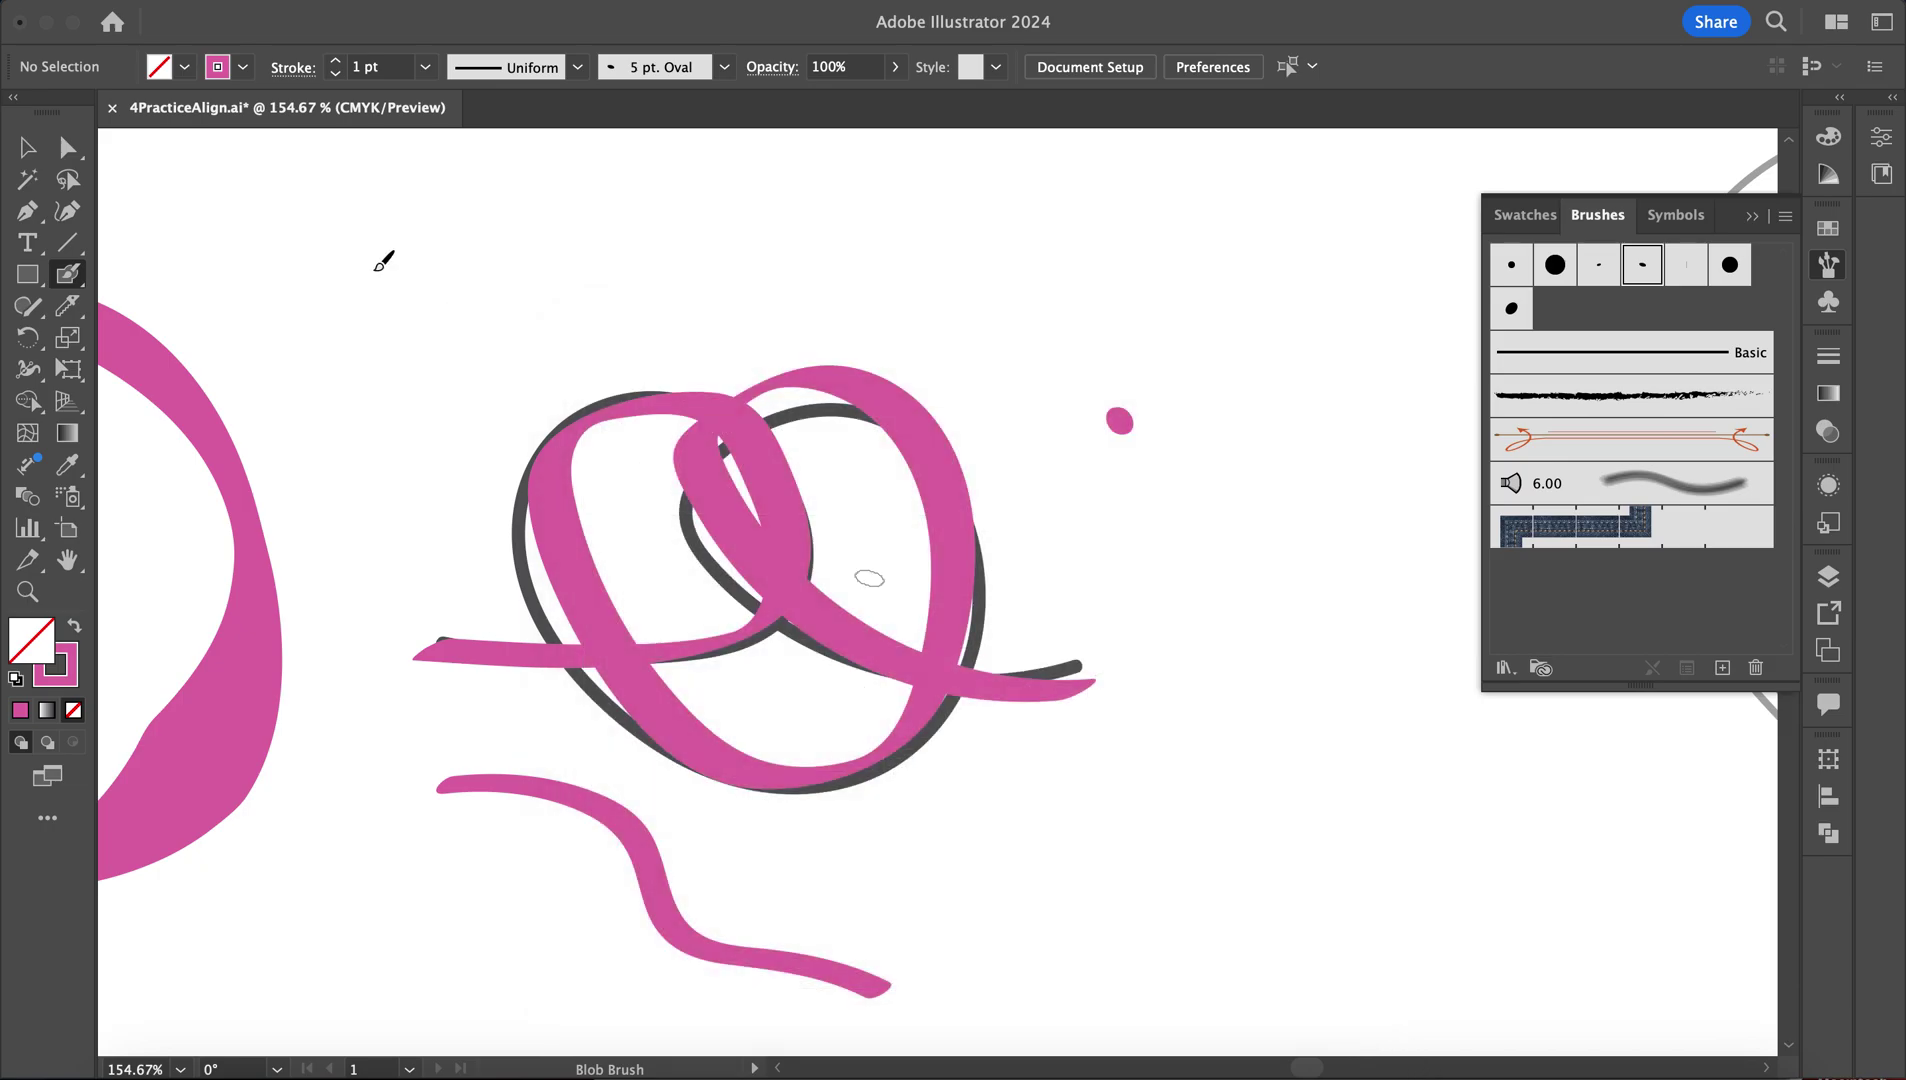
# Try a red stroke, fc0019, on the gray spiral heart under the Transform heading, and undo the recolour
pyautogui.click(16, 158)
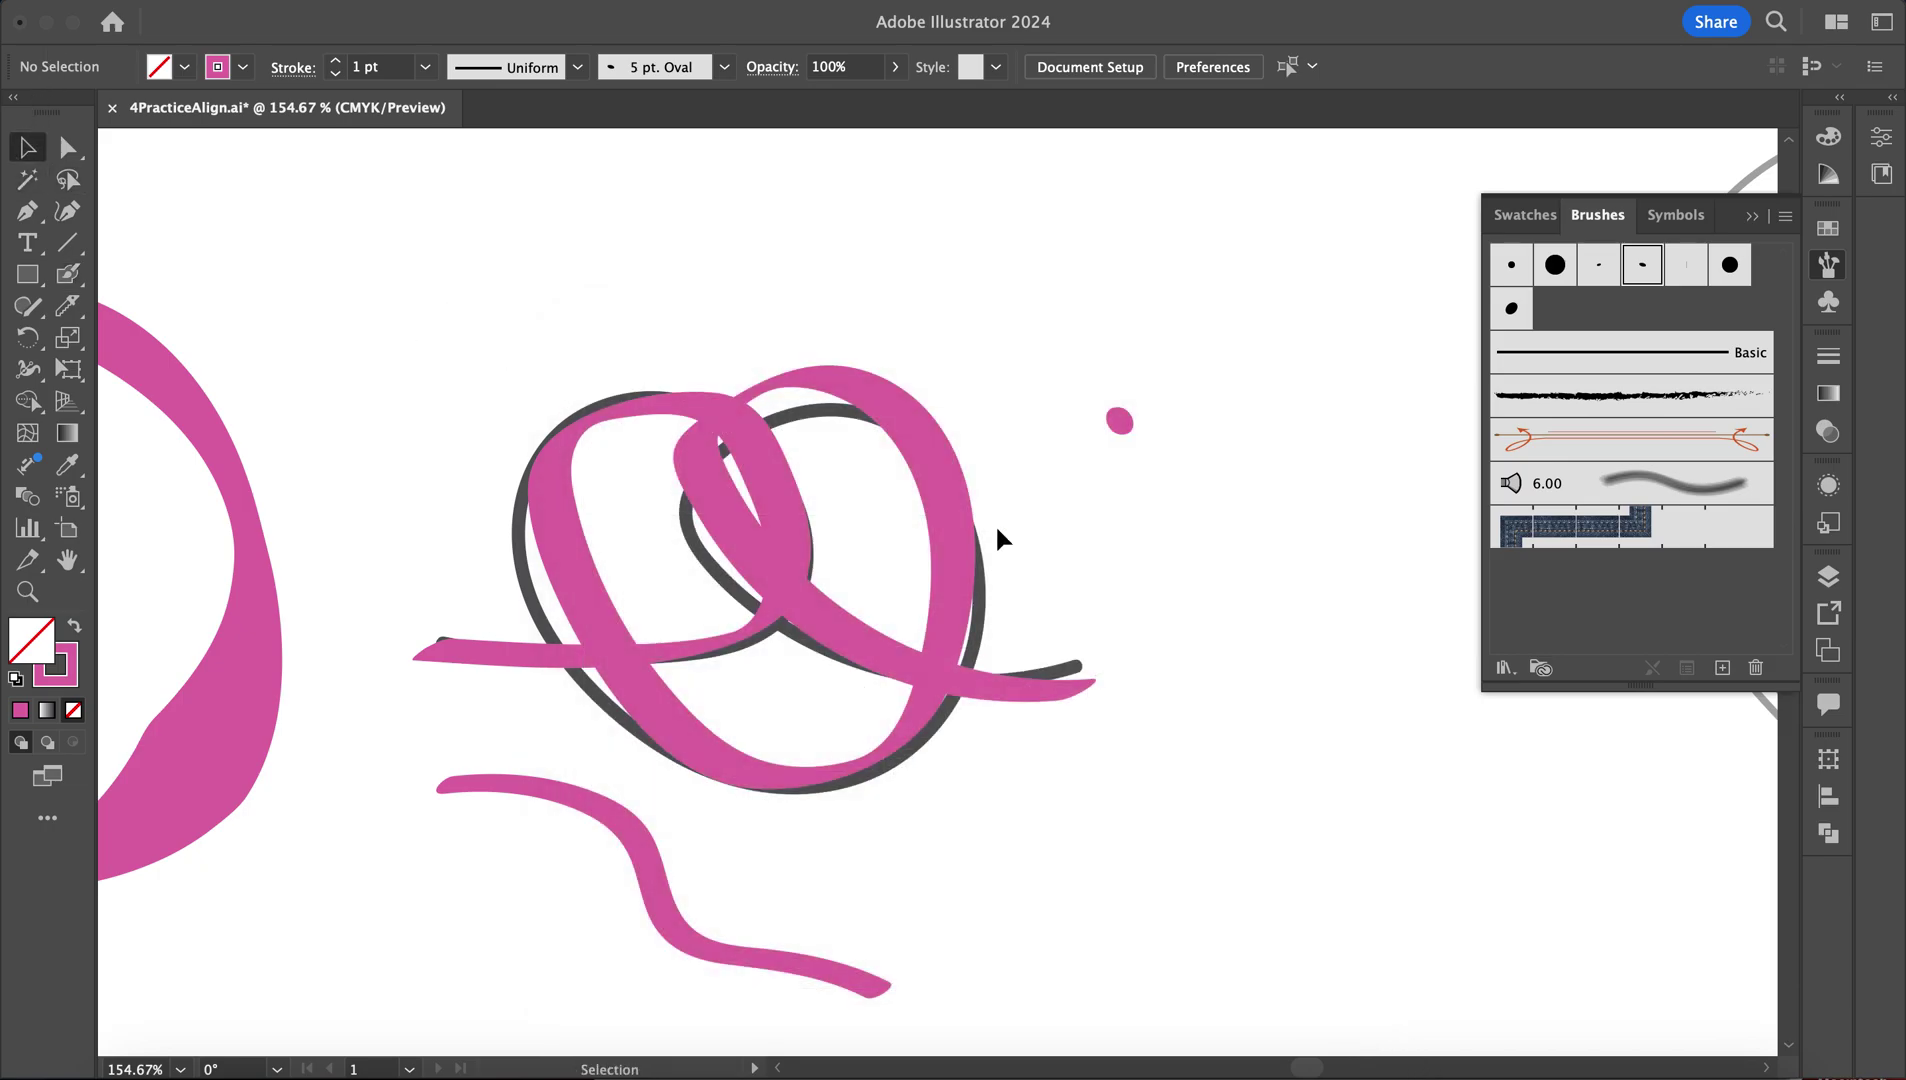
pyautogui.scroll(-5, 995, 523)
pyautogui.hscroll(6, 995, 523)
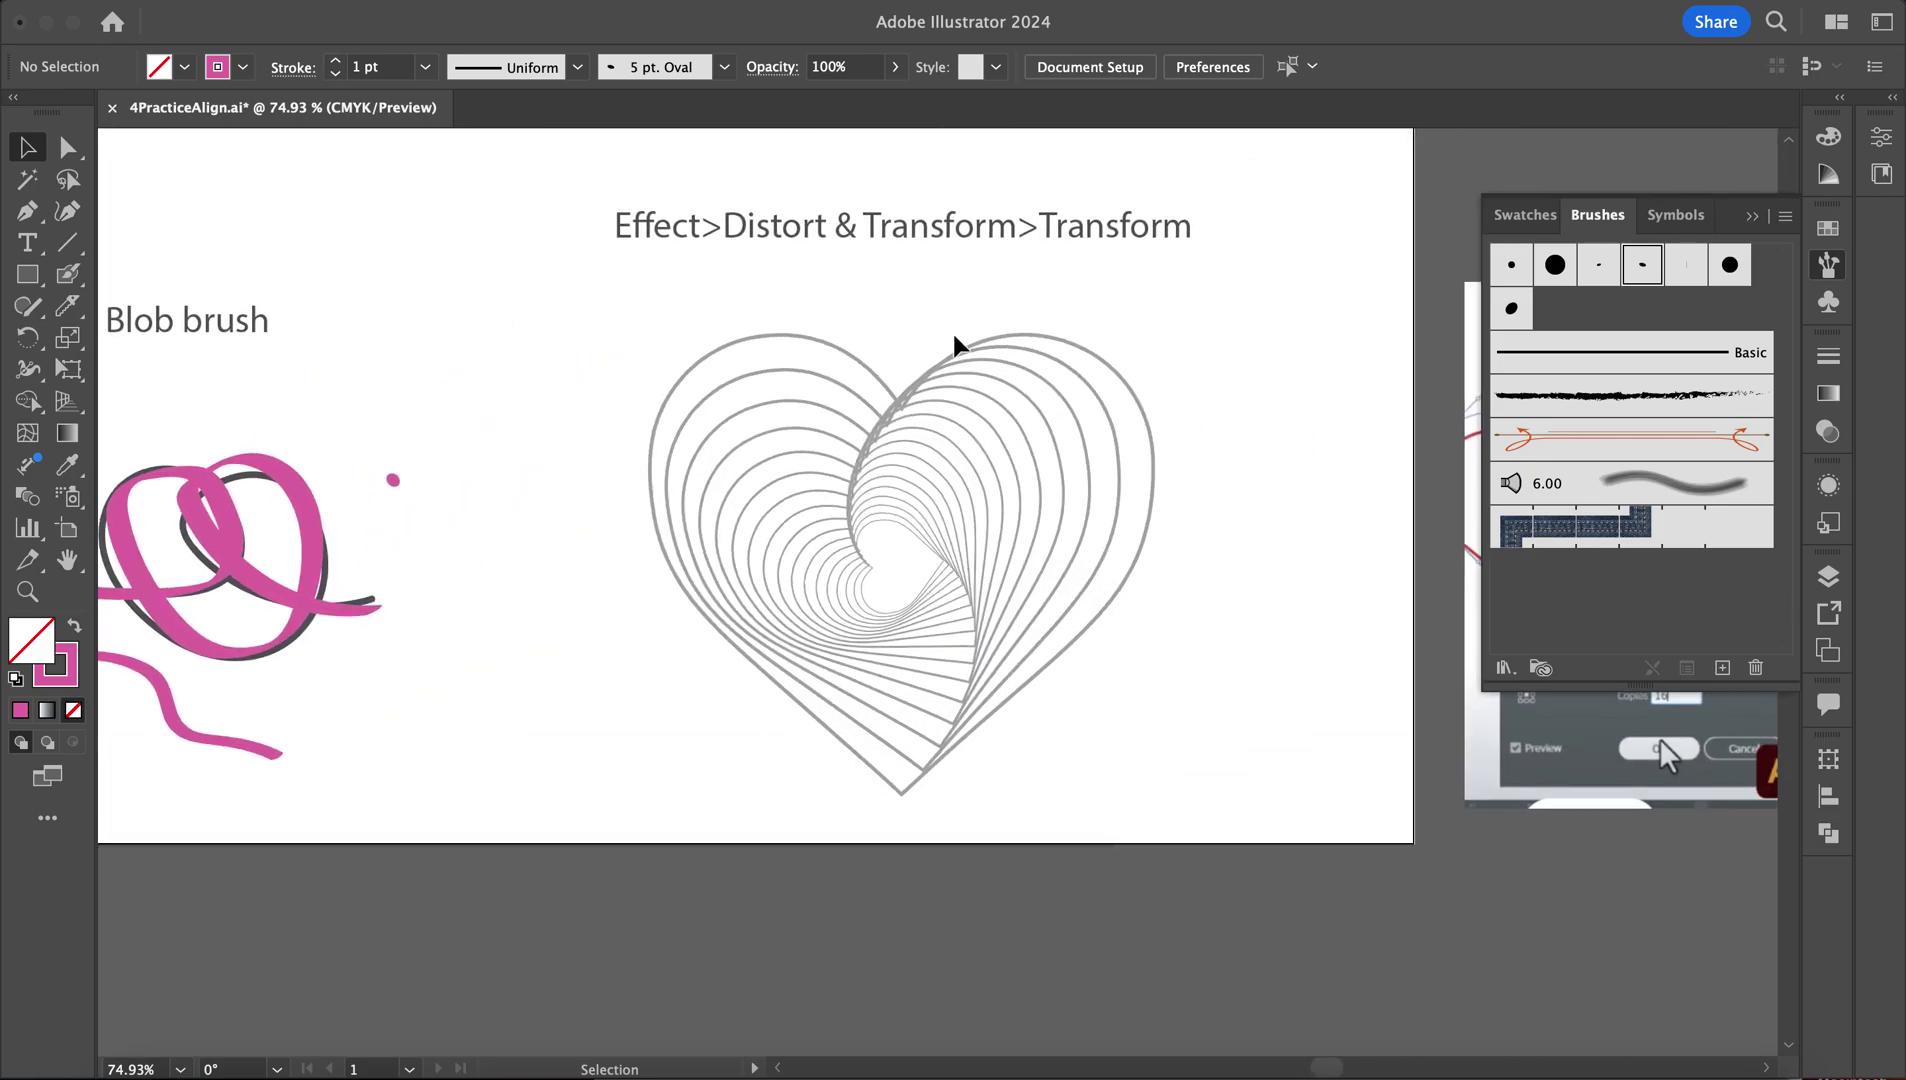
pyautogui.click(958, 366)
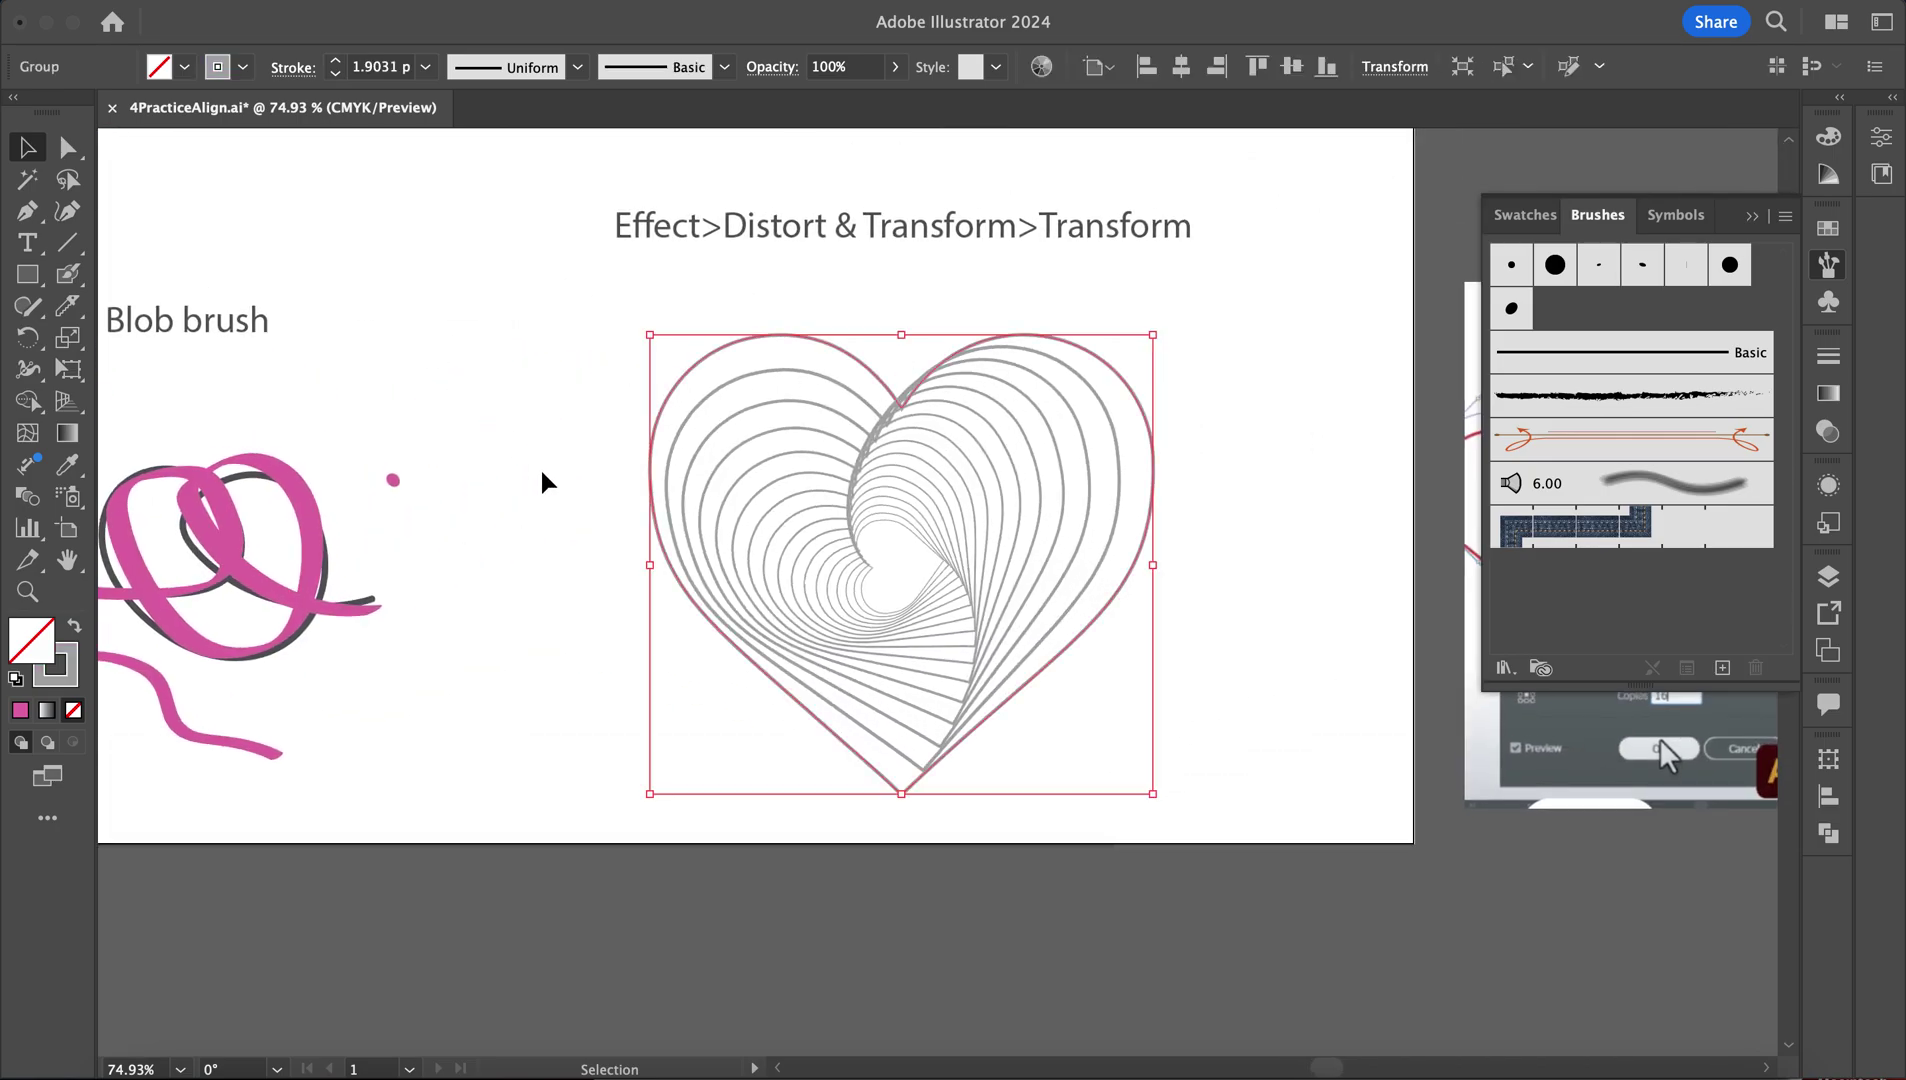
pyautogui.click(497, 500)
pyautogui.scroll(-2, 490, 505)
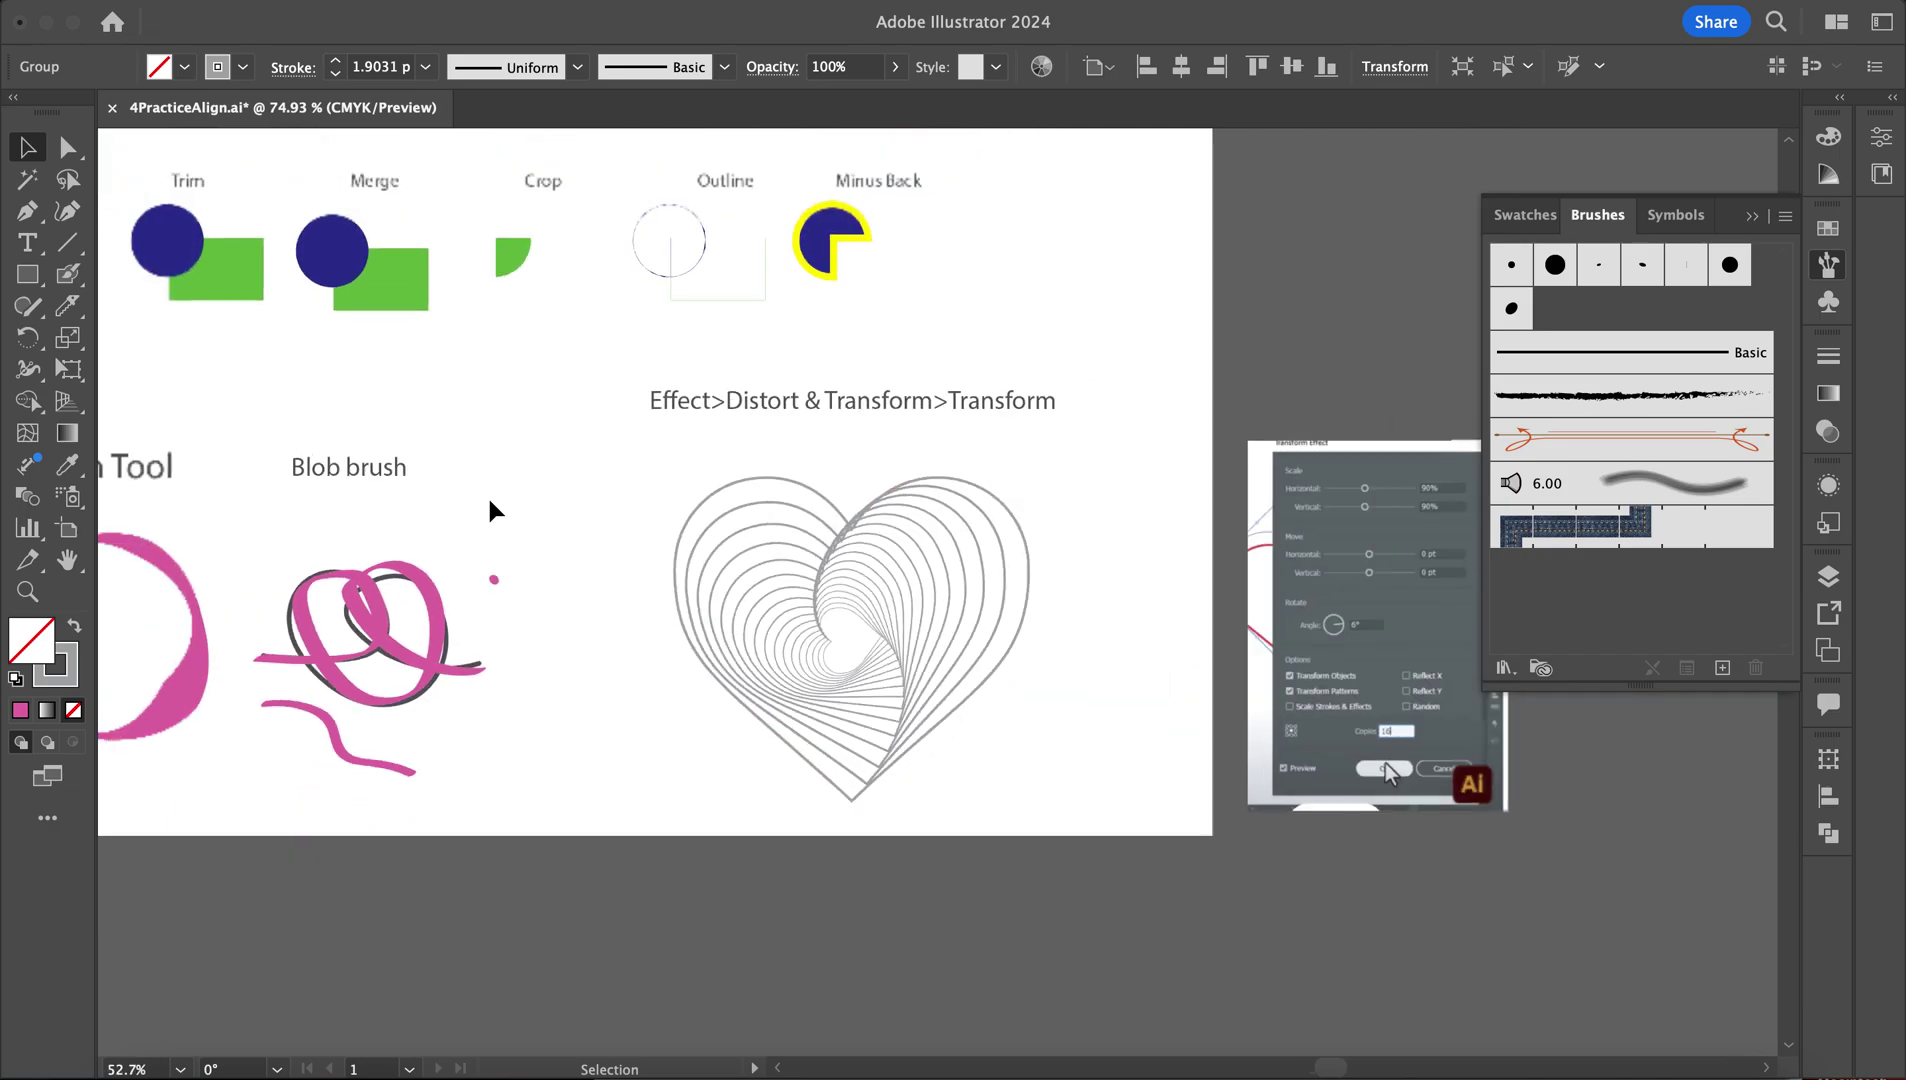
pyautogui.scroll(-1, 487, 494)
pyautogui.doubleClick(85, 676)
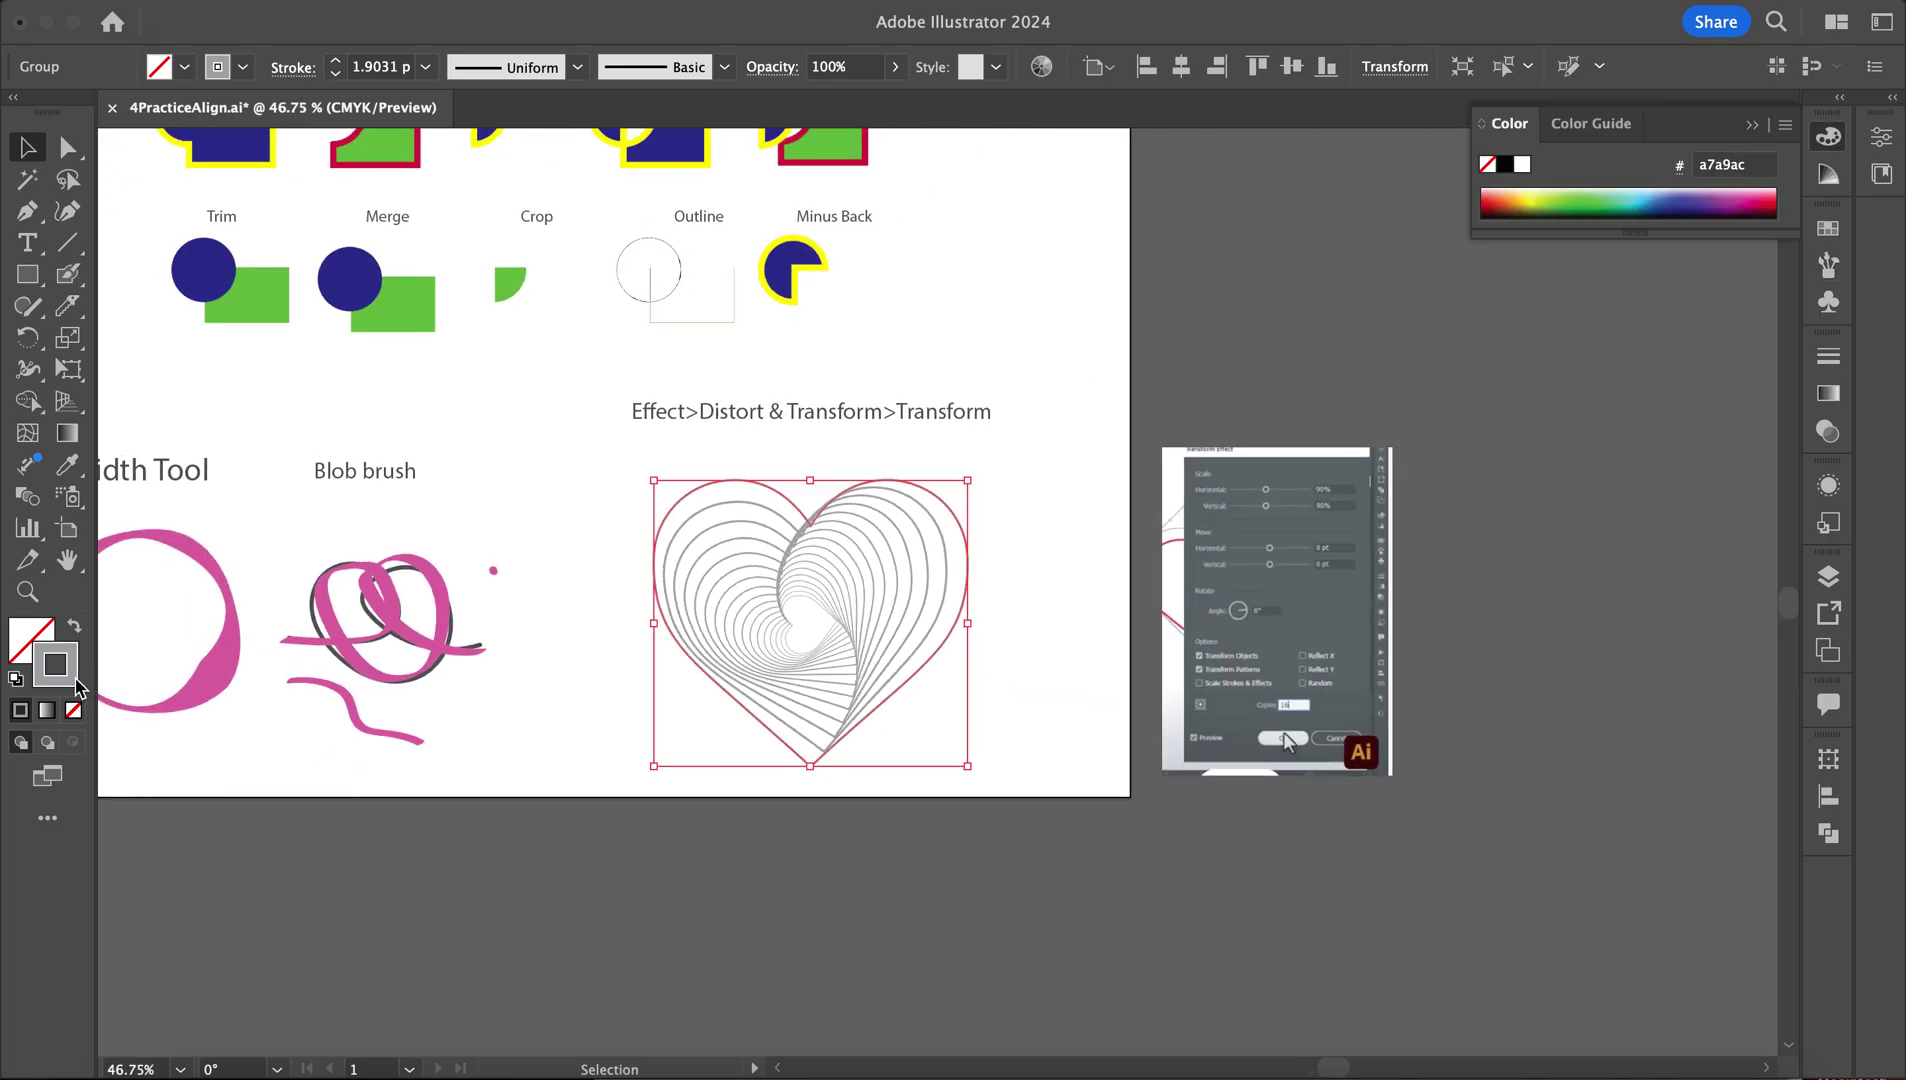
pyautogui.click(1045, 160)
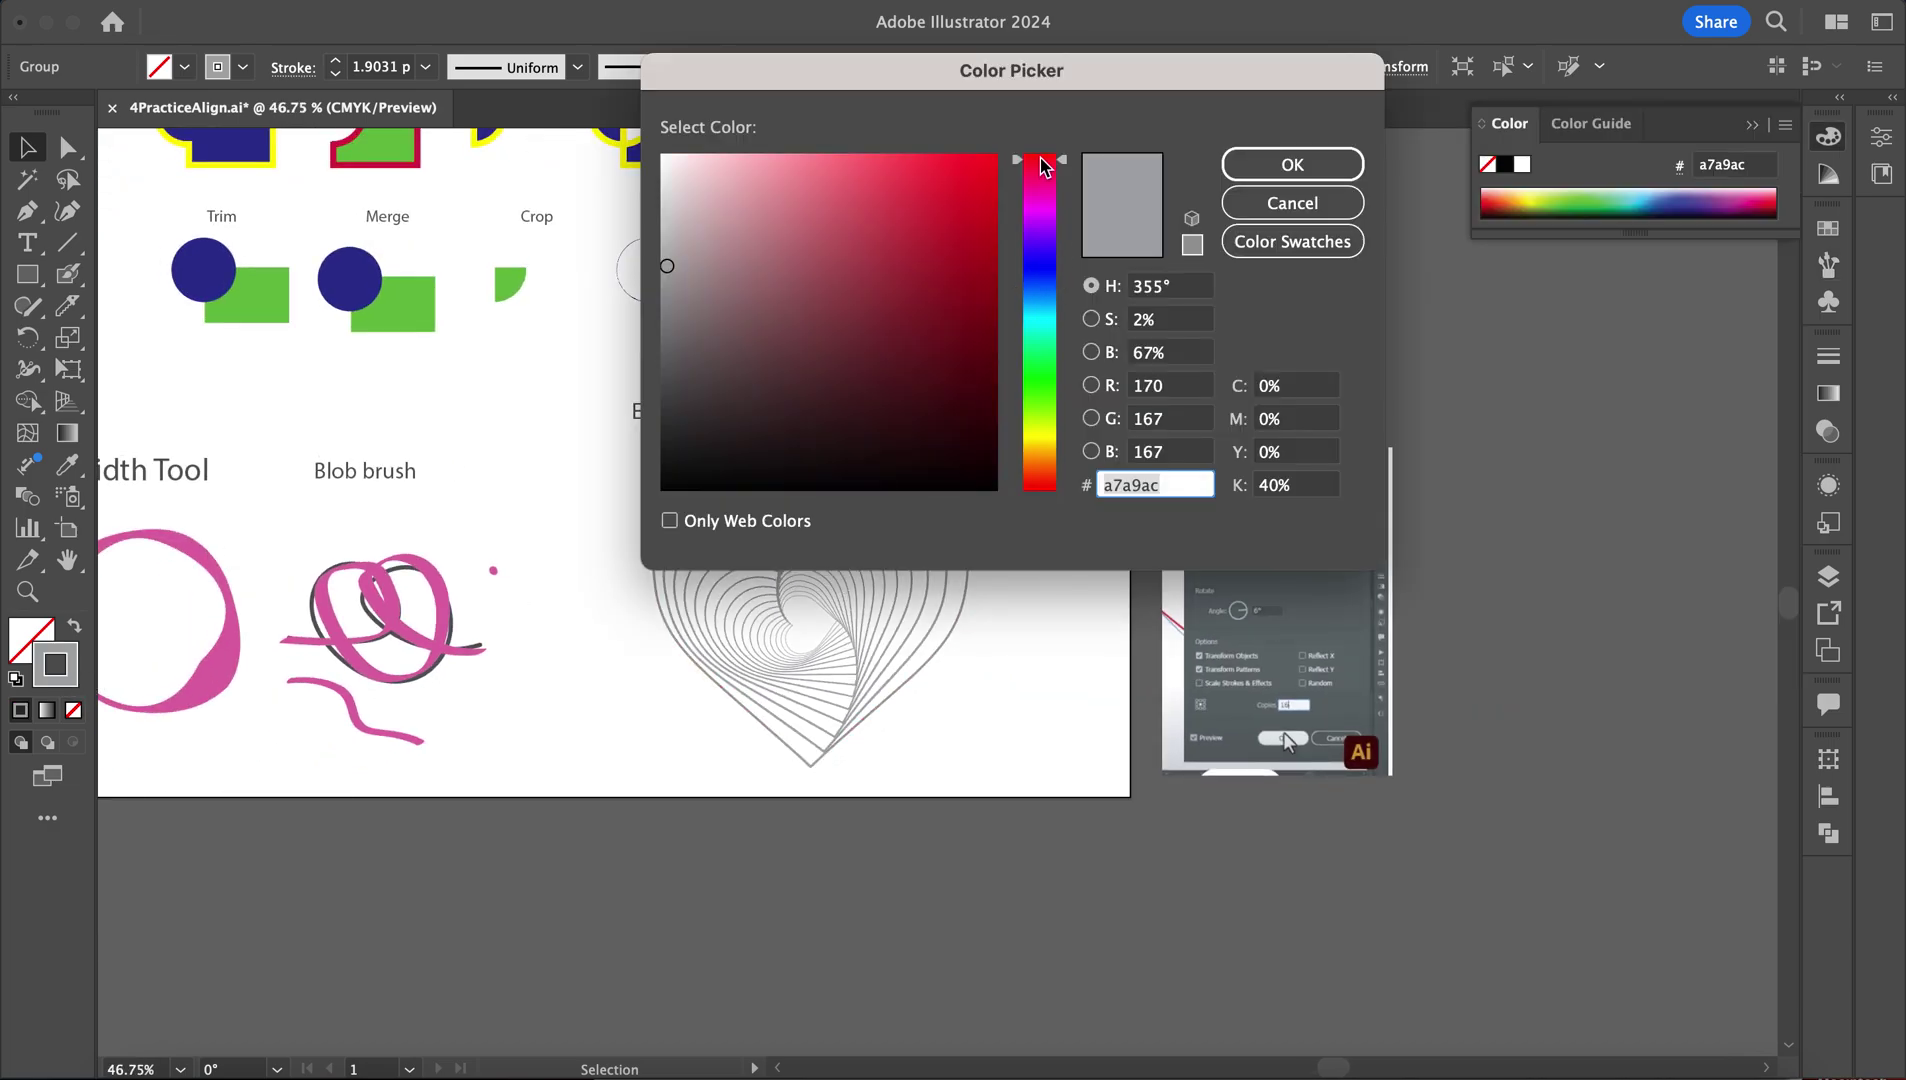
pyautogui.moveTo(980, 162); pyautogui.dragTo(1000, 155)
pyautogui.click(1338, 168)
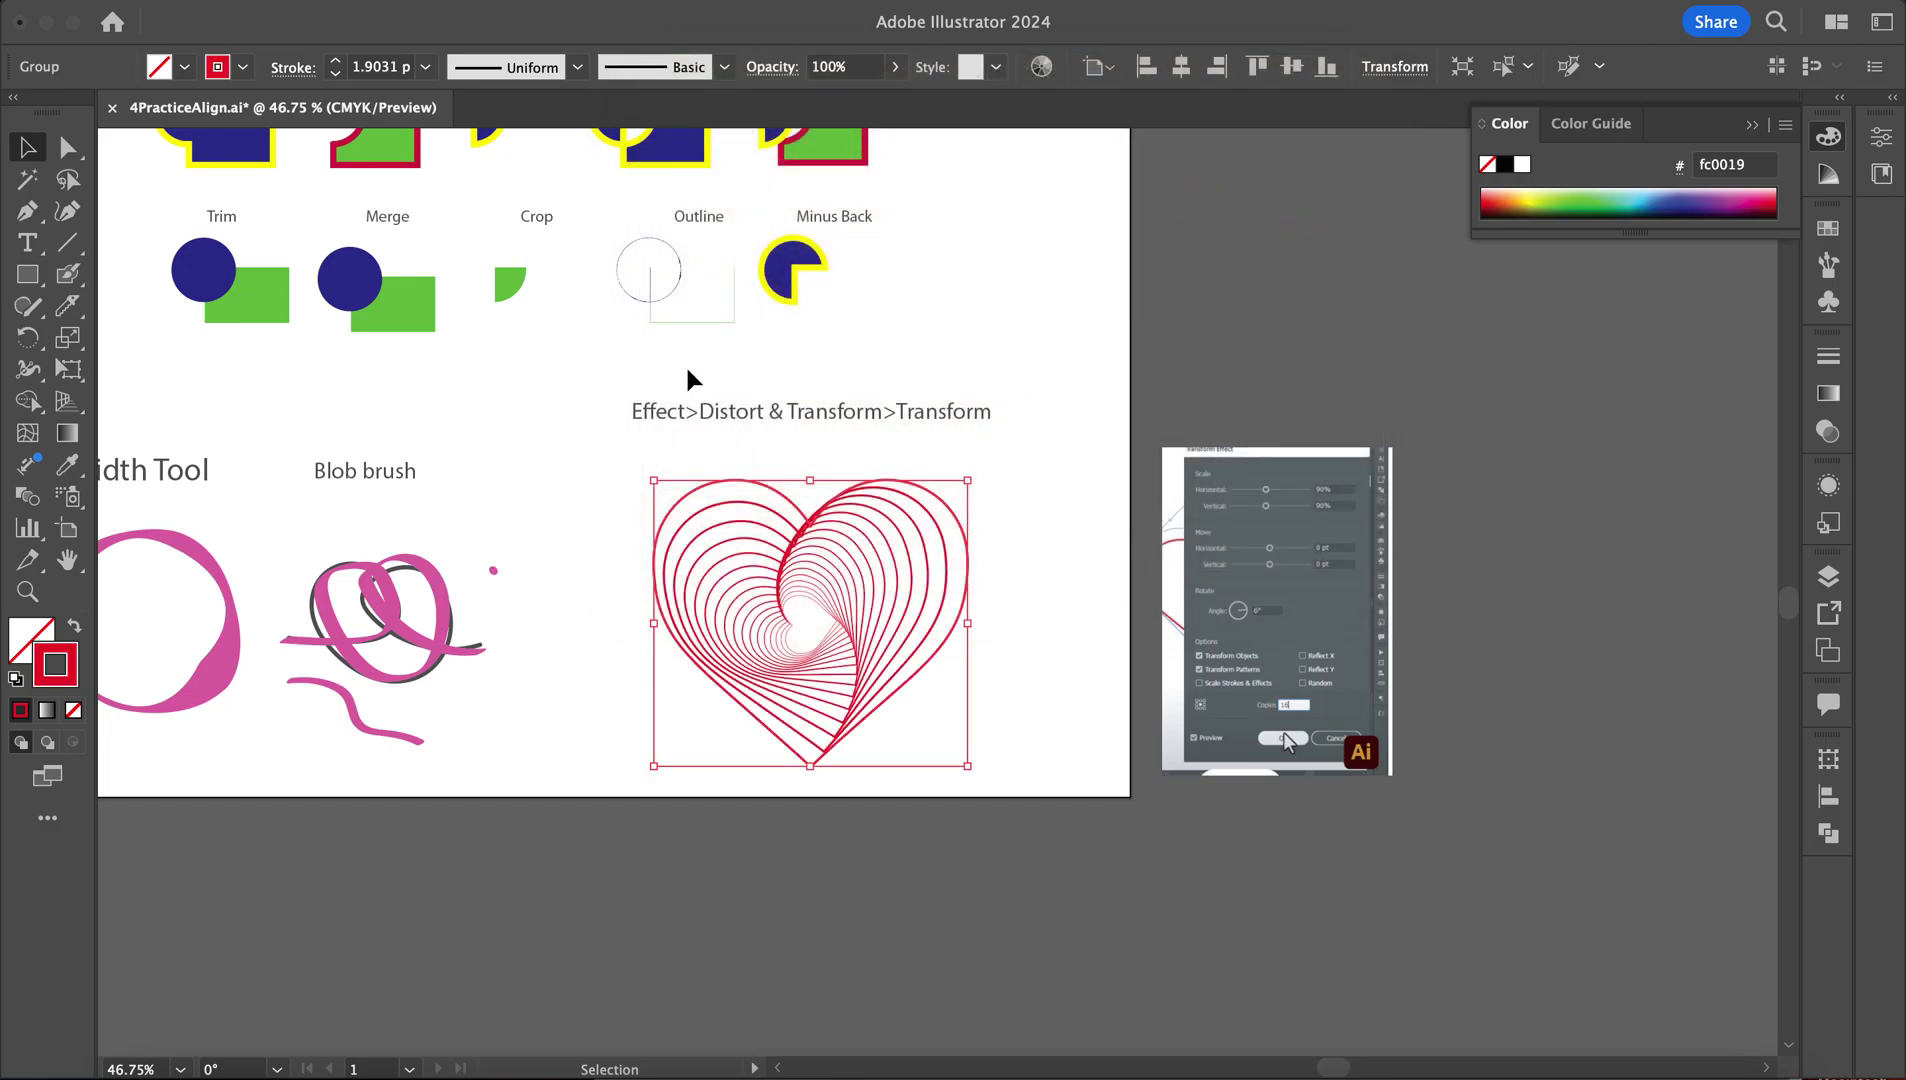
pyautogui.scroll(-5, 281, 450)
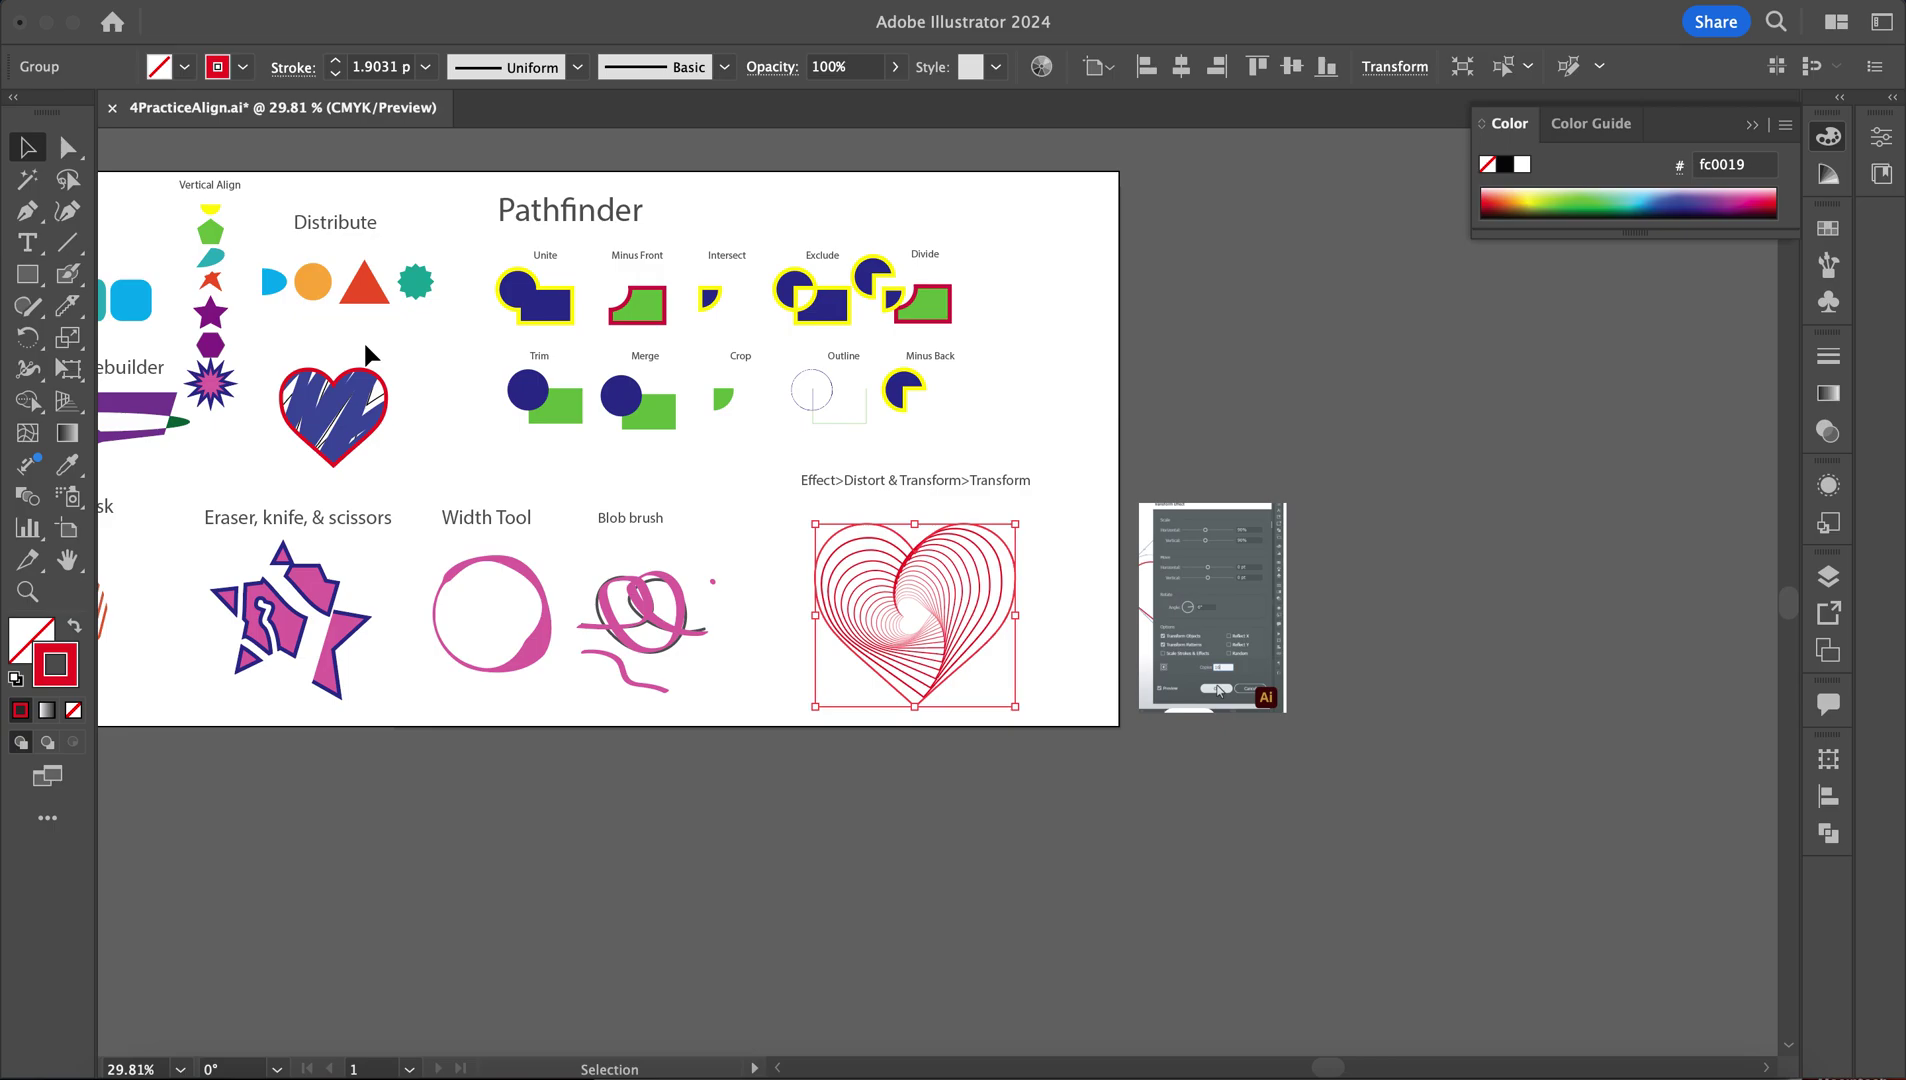
pyautogui.press('super+z')
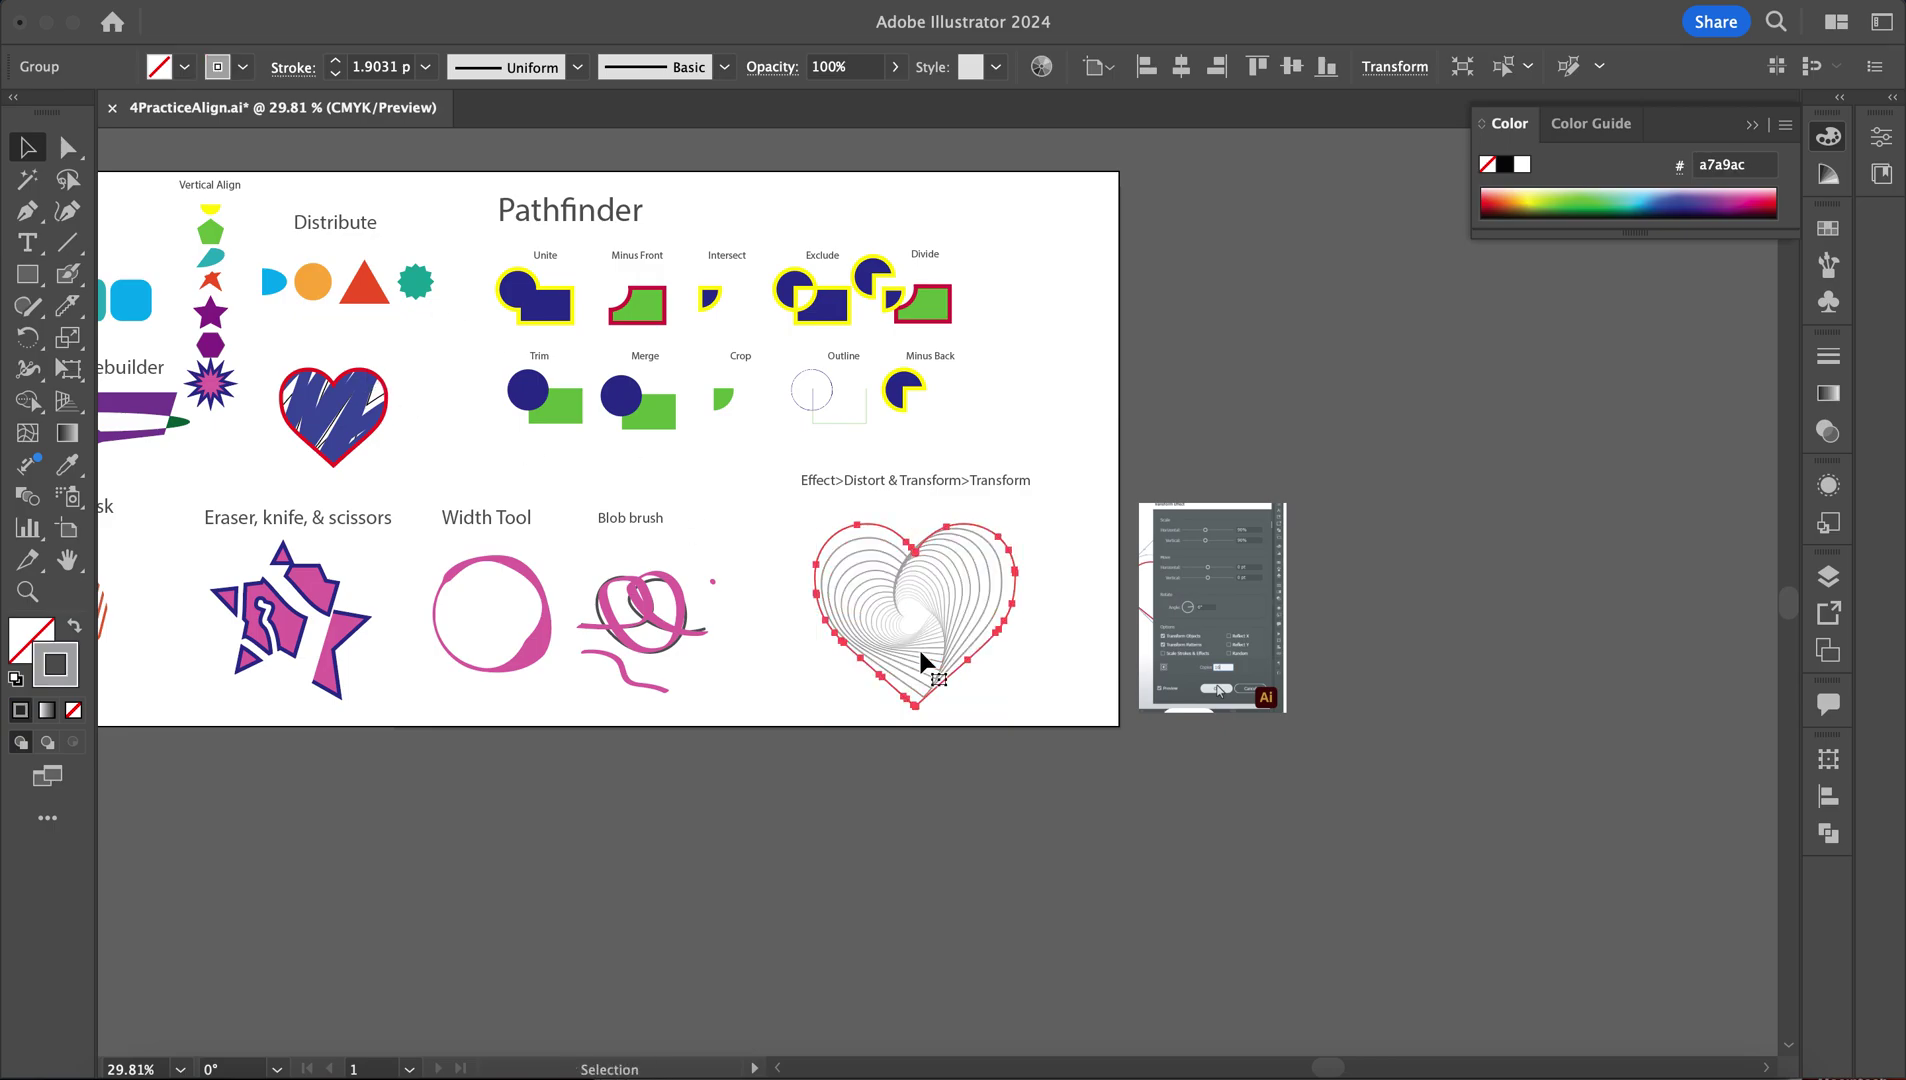
# Duplicate the red heart outline onto the gray spiral heart and enlarge the copy to match the spiral's outer outline
pyautogui.moveTo(378, 383)
pyautogui.mouseDown()
pyautogui.moveTo(489, 467)
pyautogui.moveTo(1045, 655)
pyautogui.moveTo(972, 580)
pyautogui.mouseUp()
pyautogui.scroll(5, 970, 573)
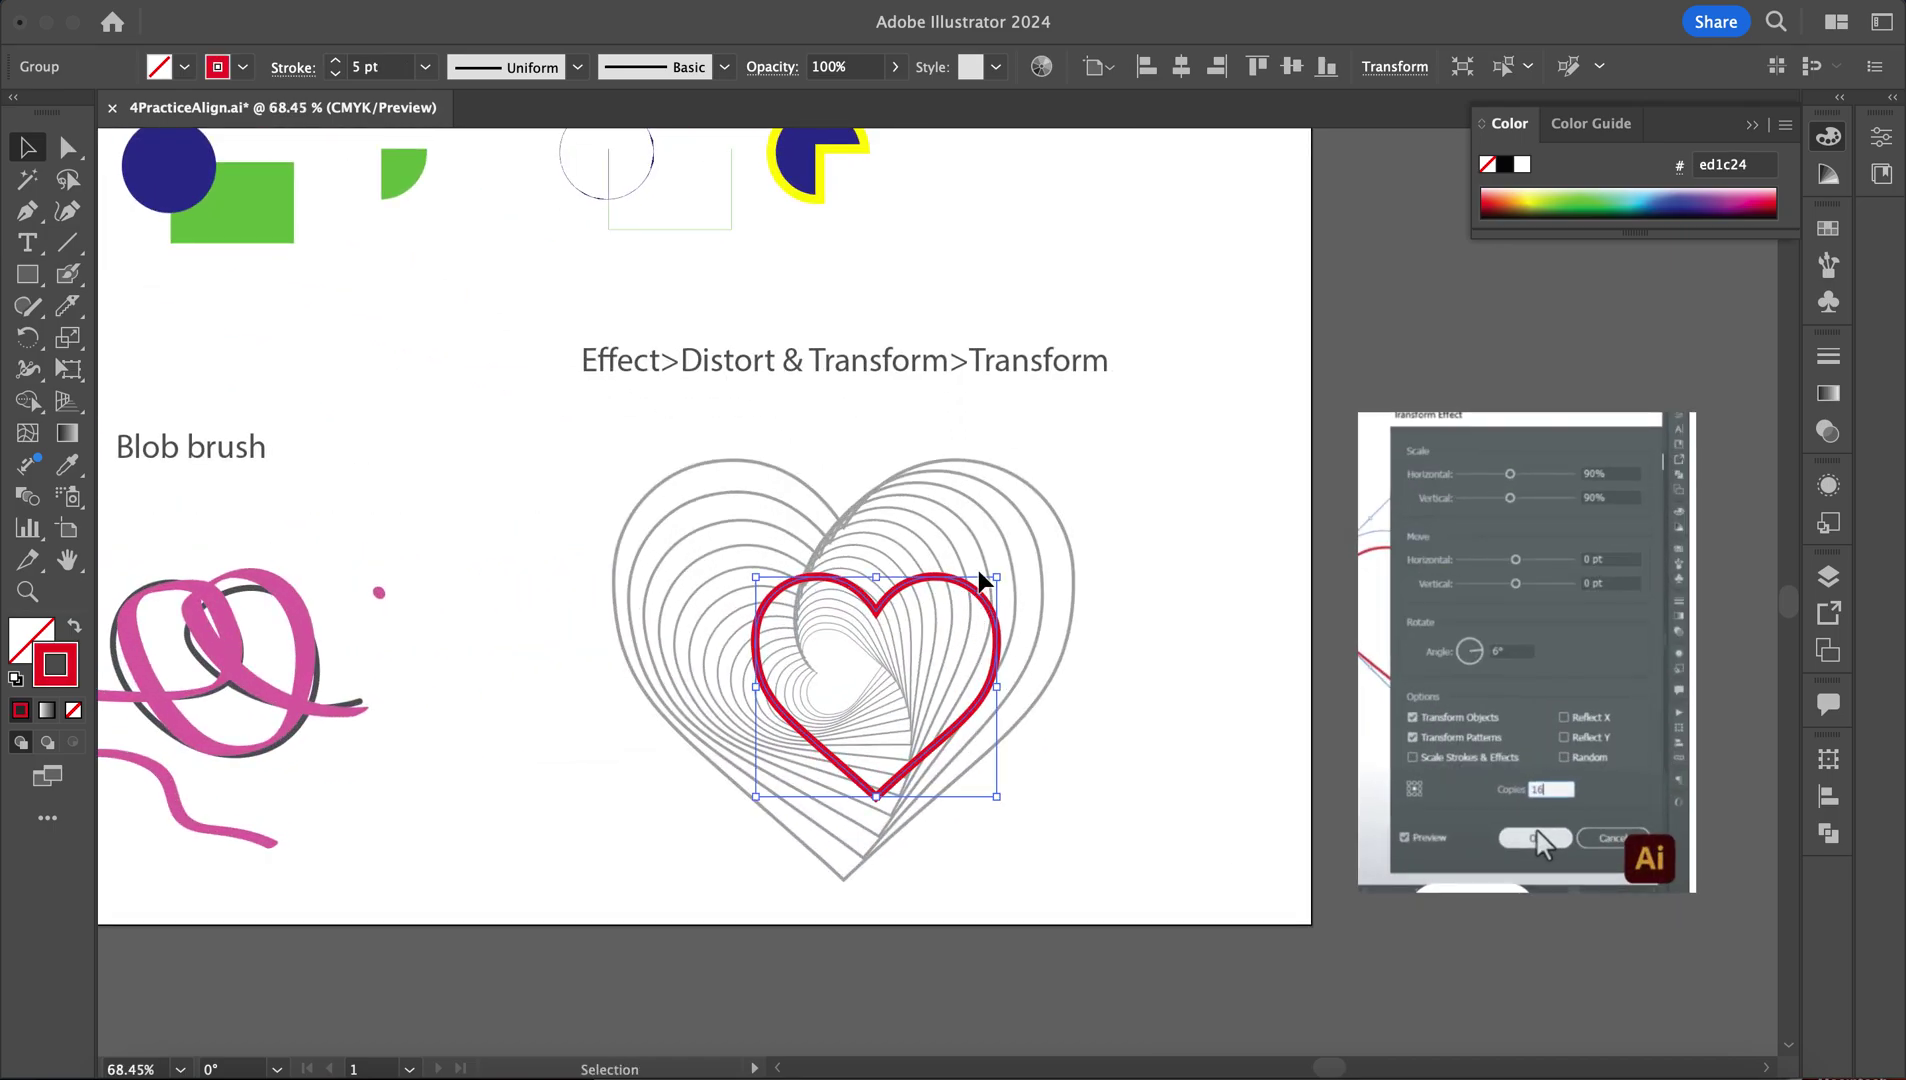
pyautogui.moveTo(996, 578)
pyautogui.mouseDown()
pyautogui.moveTo(1102, 506)
pyautogui.moveTo(1078, 501)
pyautogui.mouseUp()
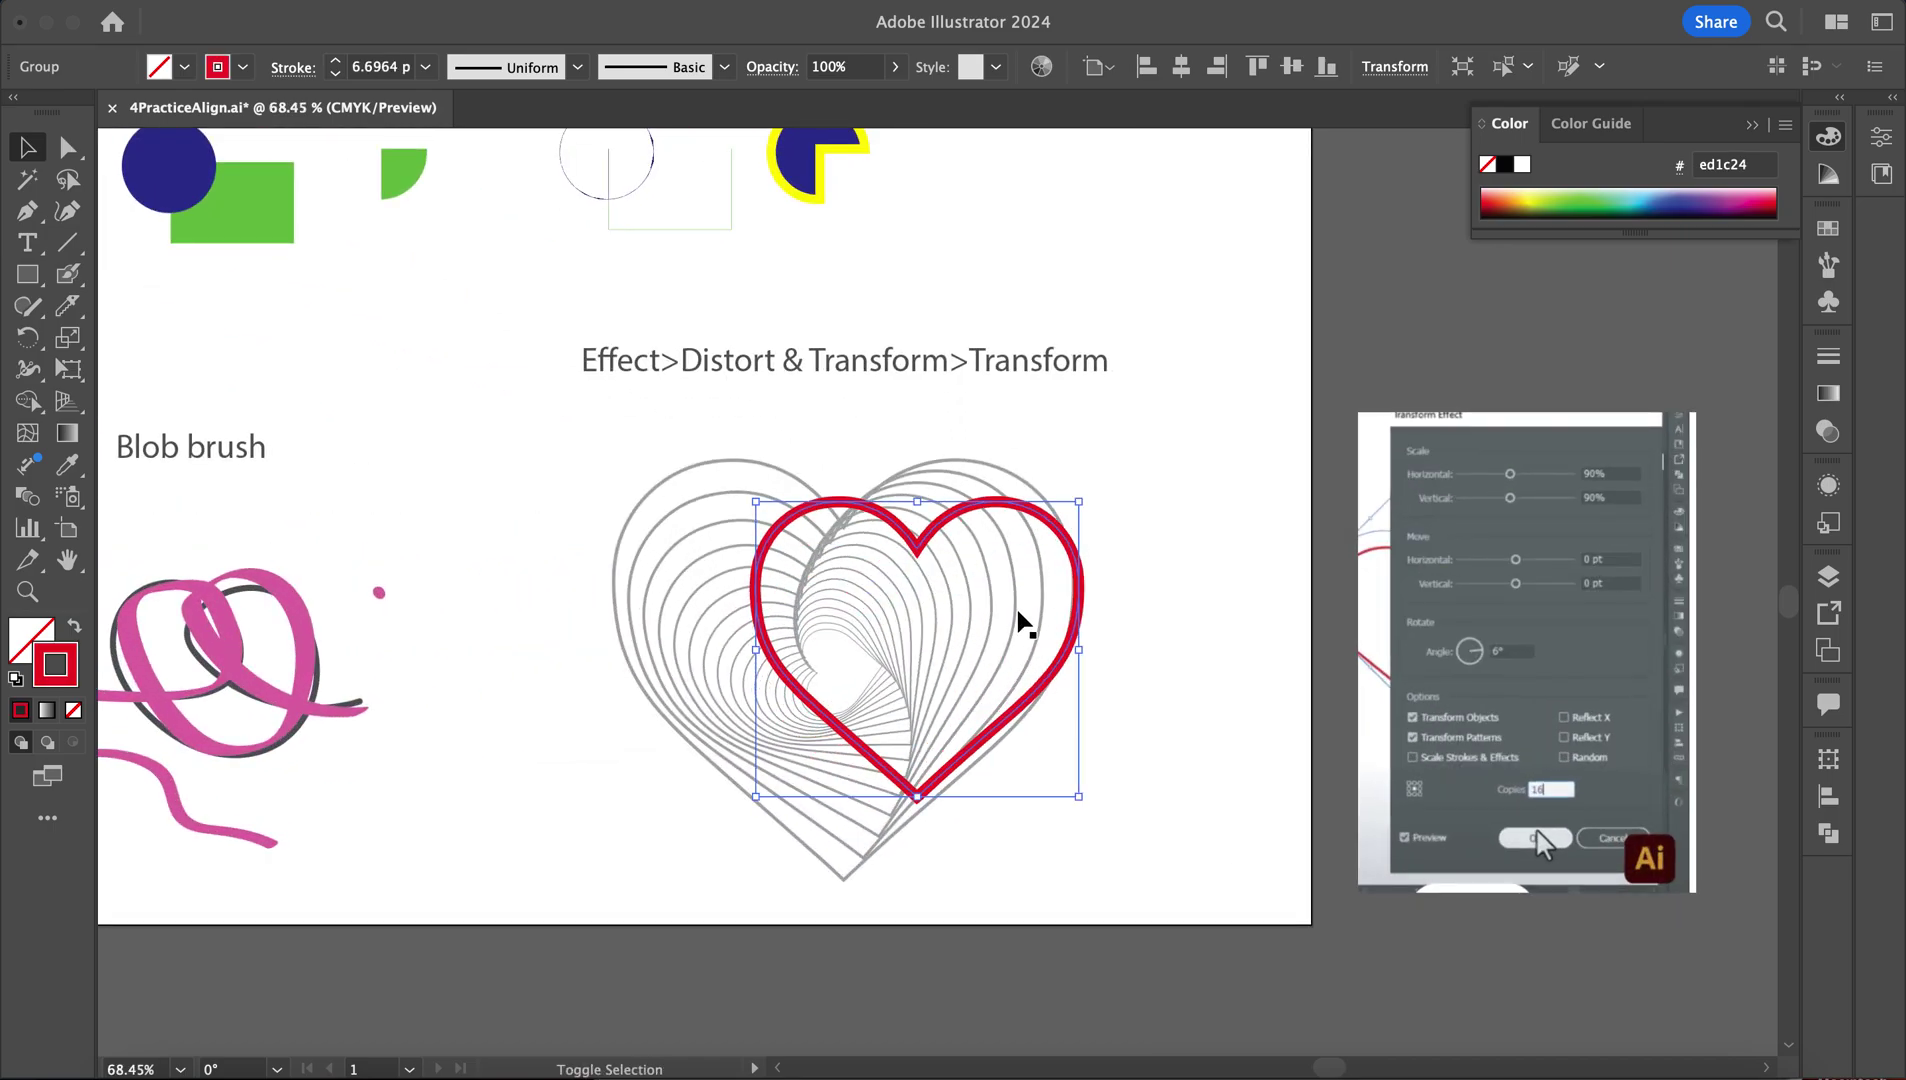
pyautogui.moveTo(755, 797); pyautogui.dragTo(649, 909)
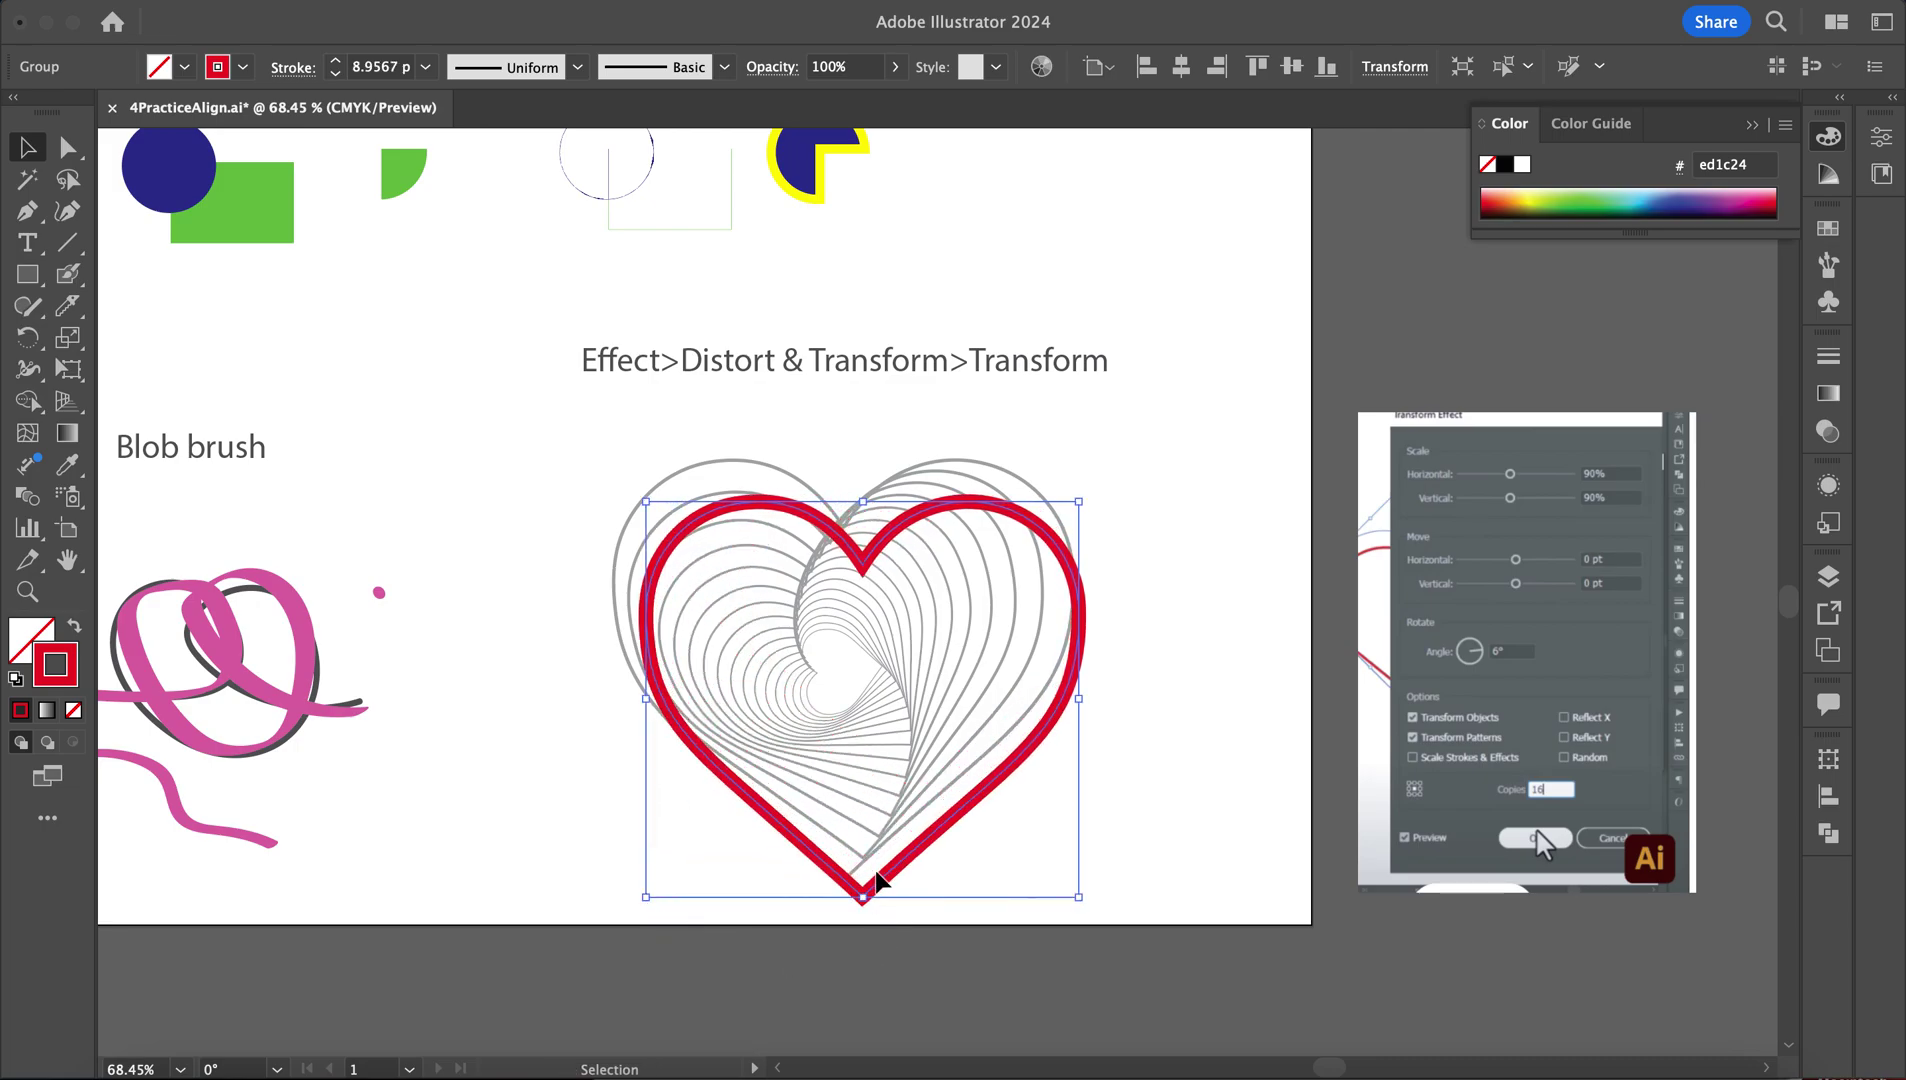
pyautogui.moveTo(881, 879); pyautogui.dragTo(857, 848)
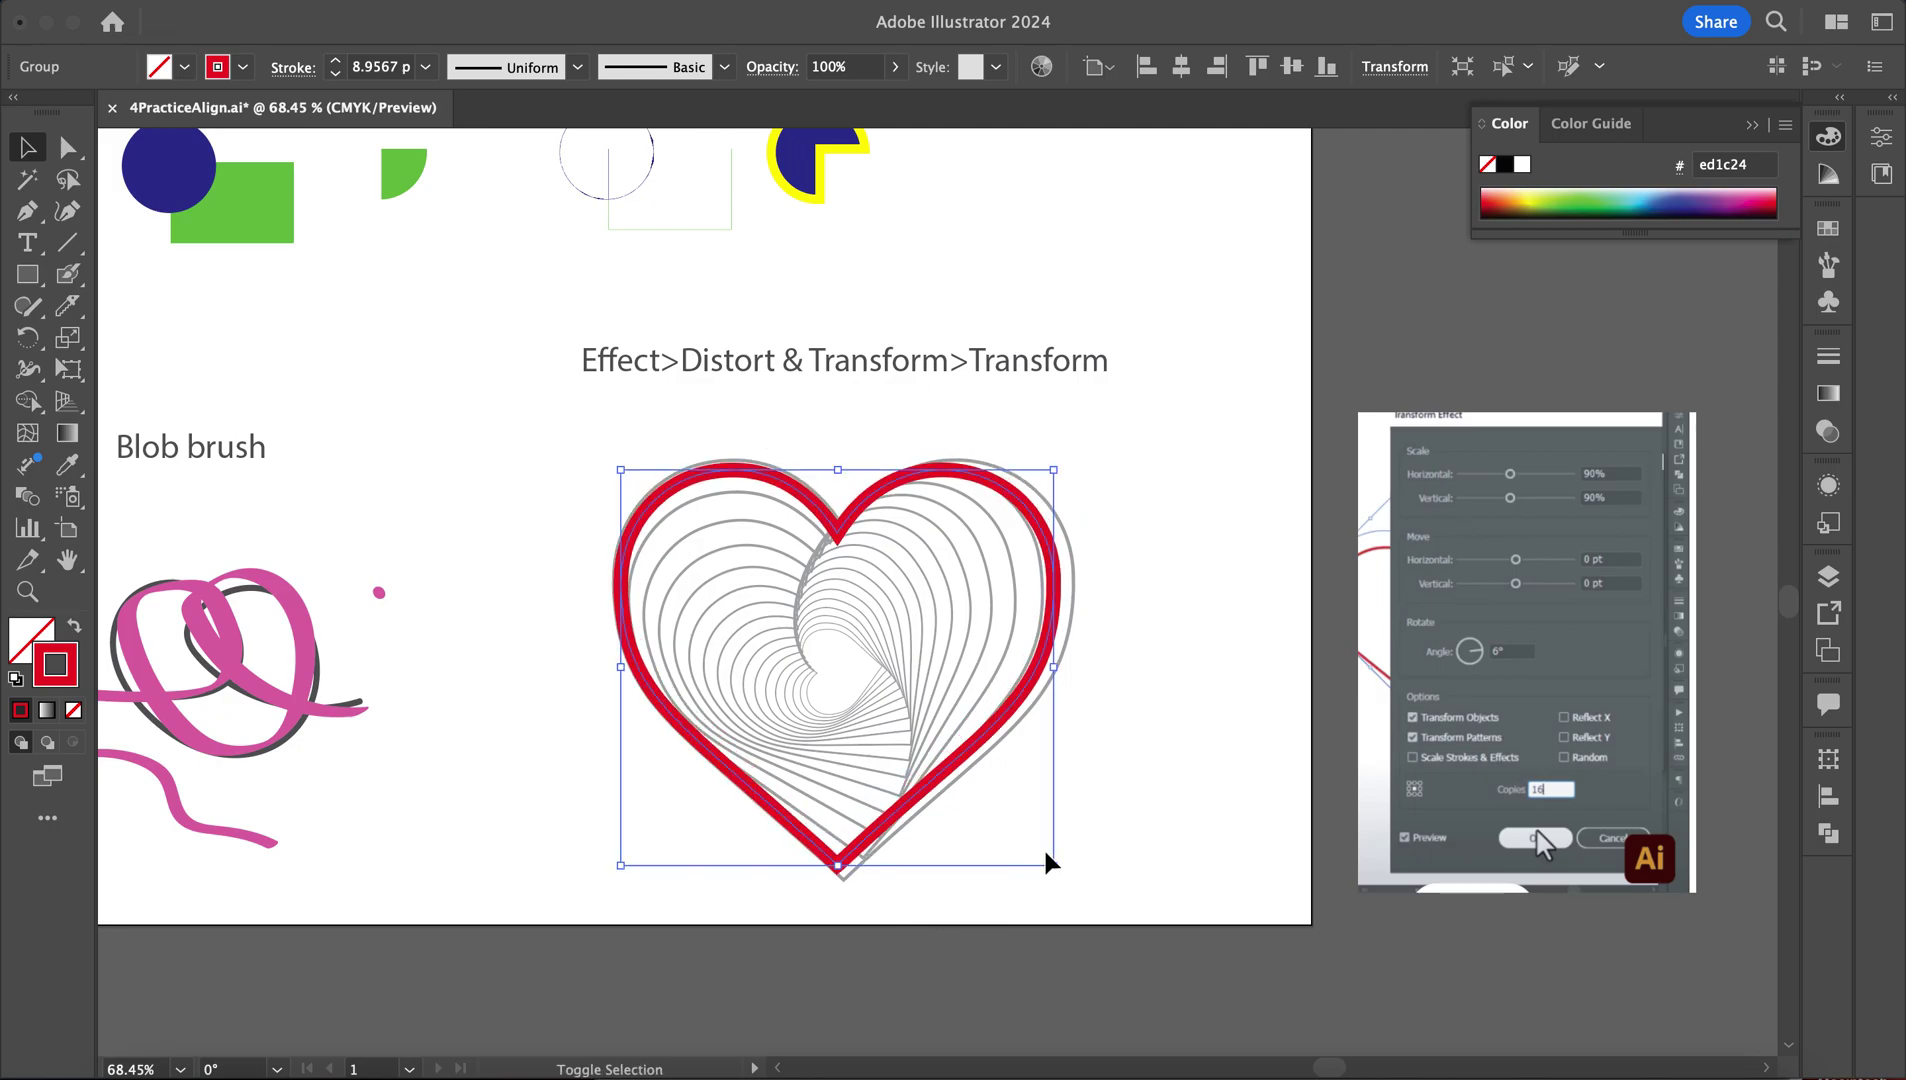
pyautogui.moveTo(1054, 866); pyautogui.dragTo(1070, 881)
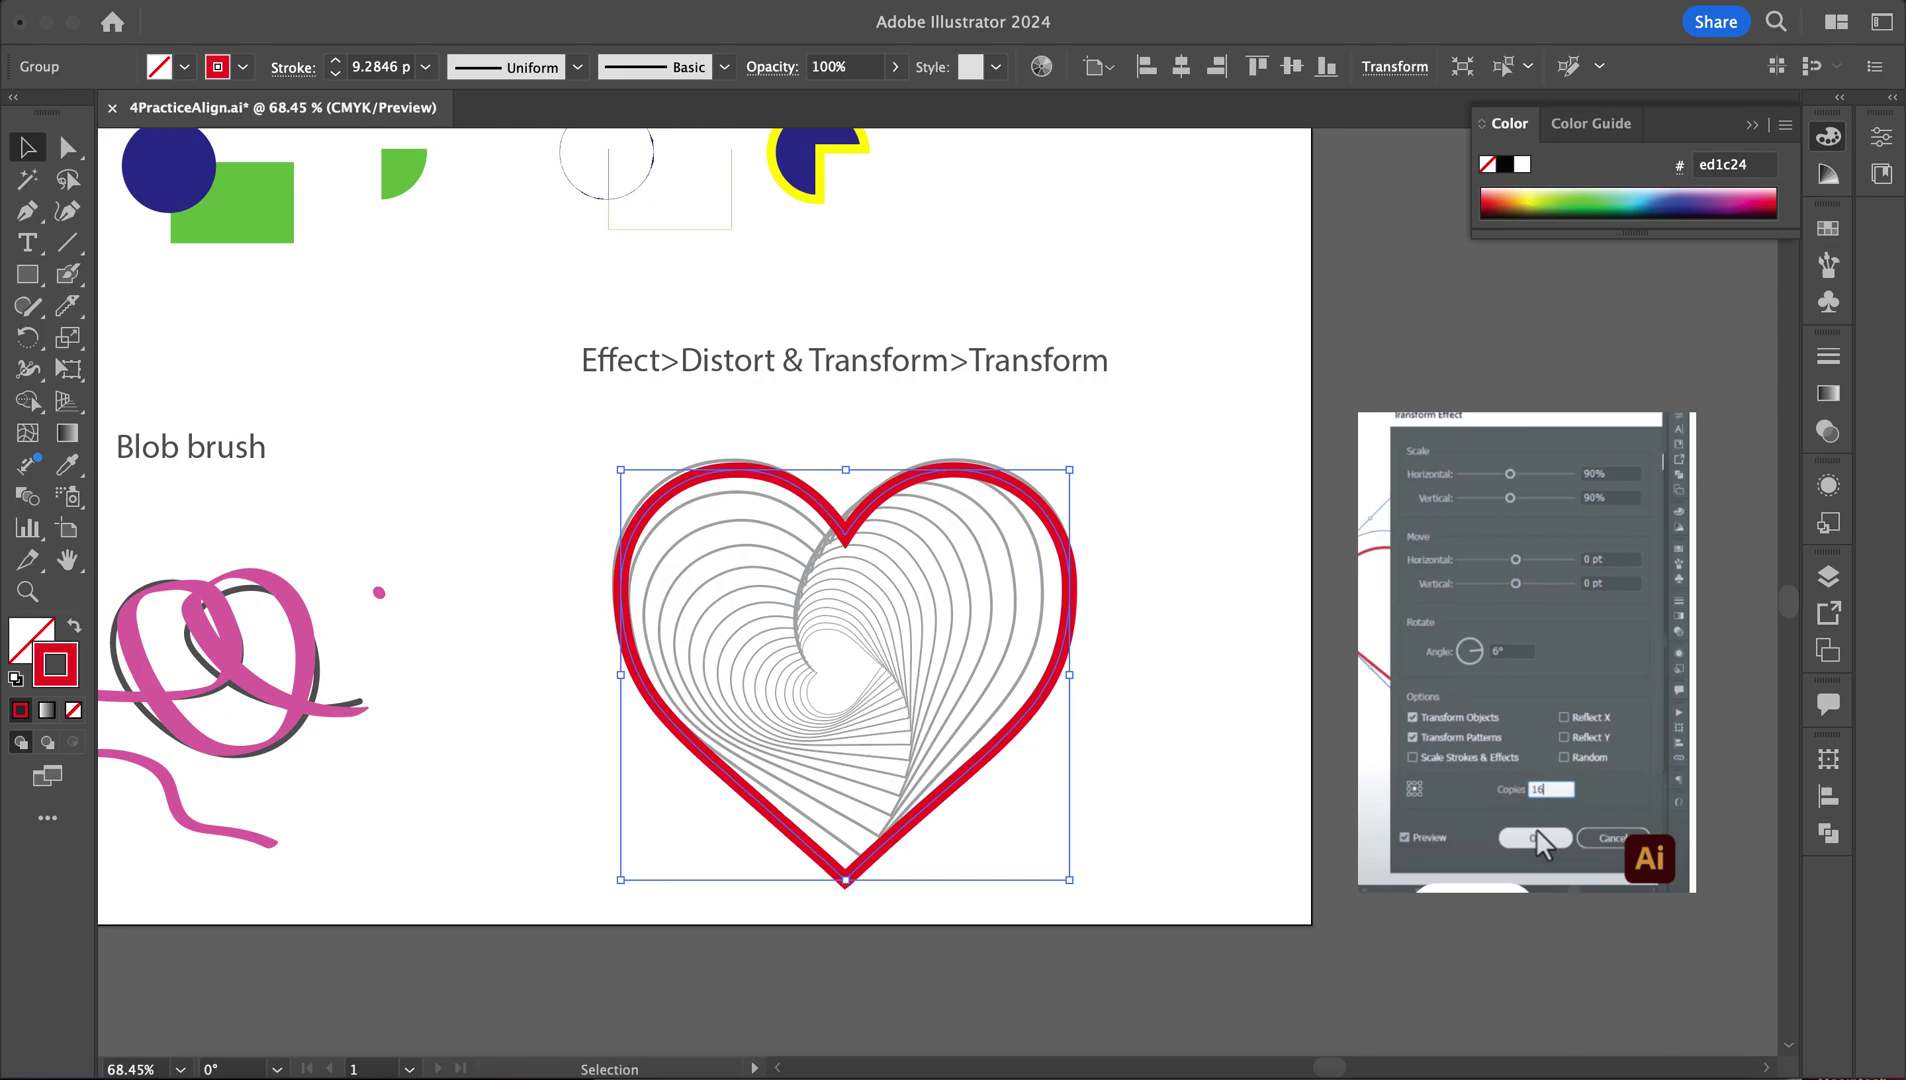
# Reduce the enlarged red heart's stroke to 5 pt and align the heart with the upper-left contour of the gray spiral heart
pyautogui.click(335, 73)
pyautogui.click(335, 73)
pyautogui.click(335, 73)
pyautogui.click(335, 73)
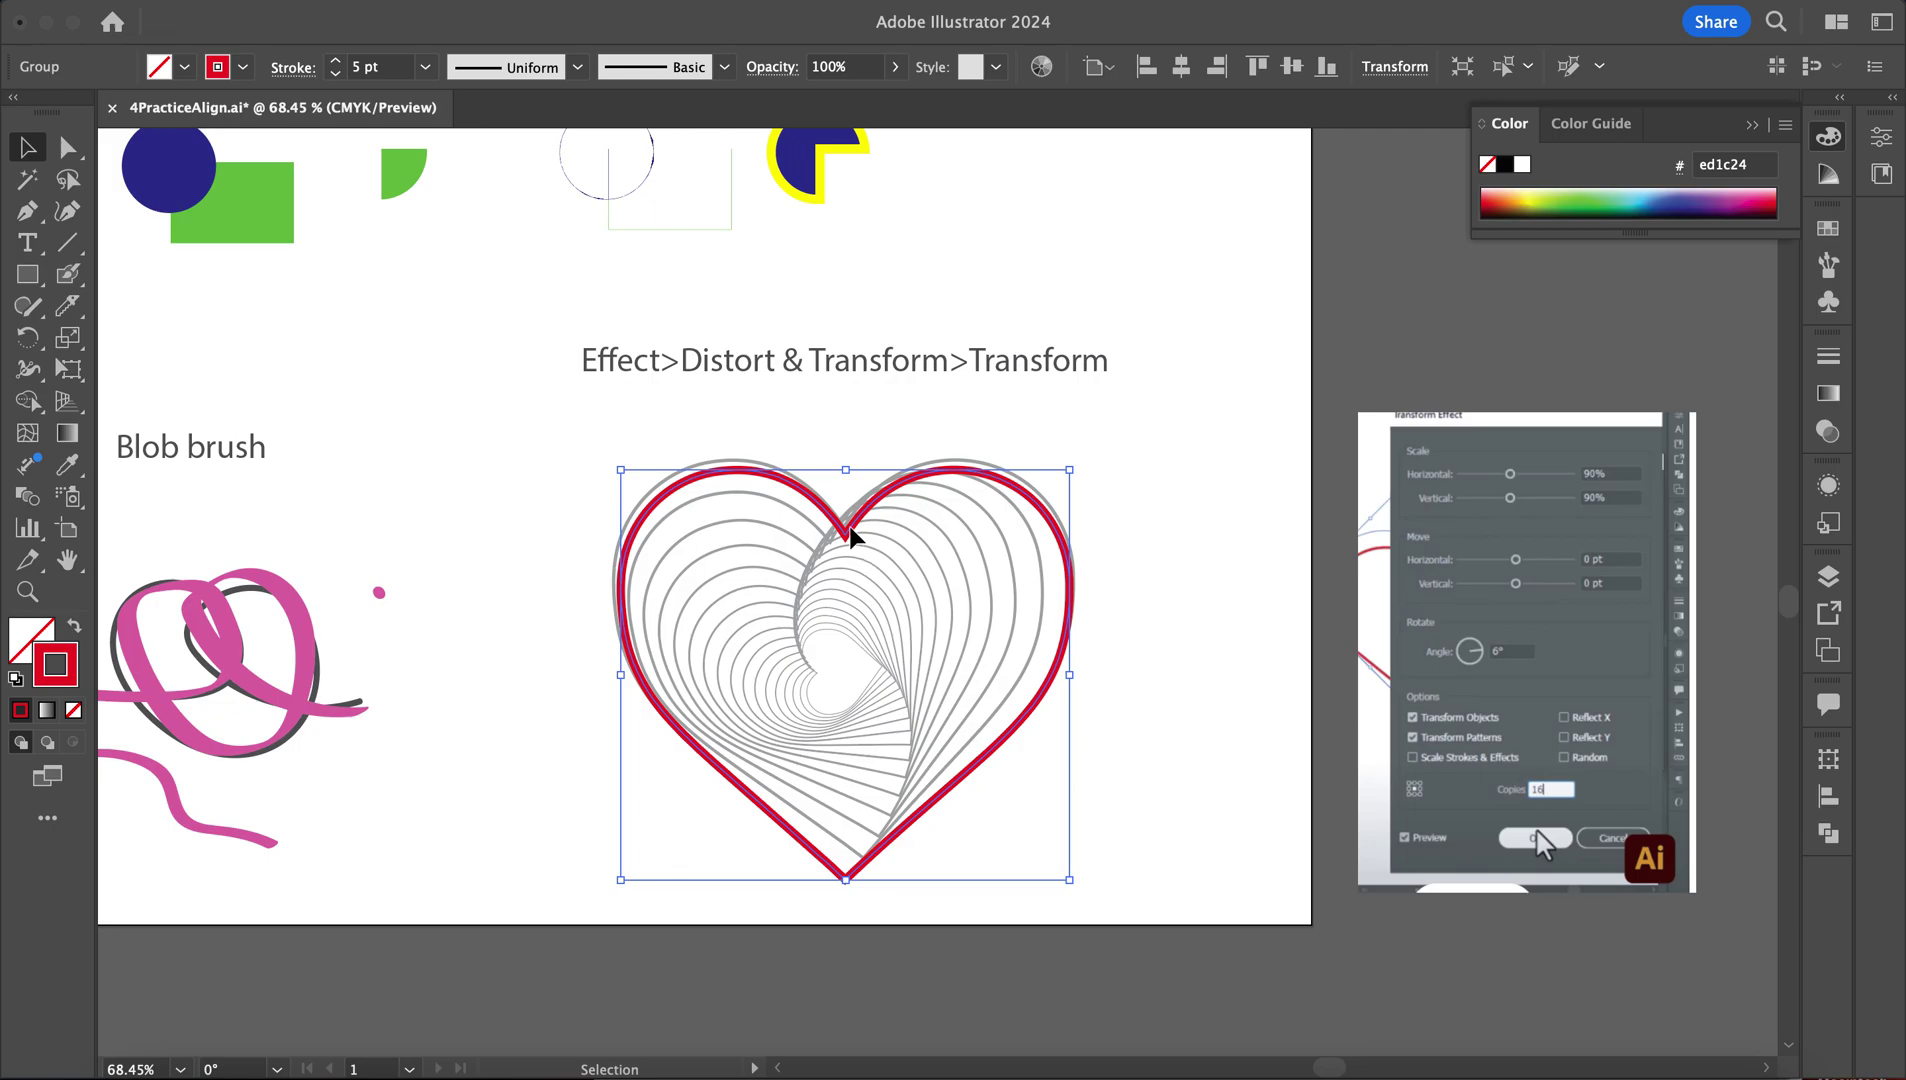
pyautogui.moveTo(846, 536); pyautogui.dragTo(838, 530)
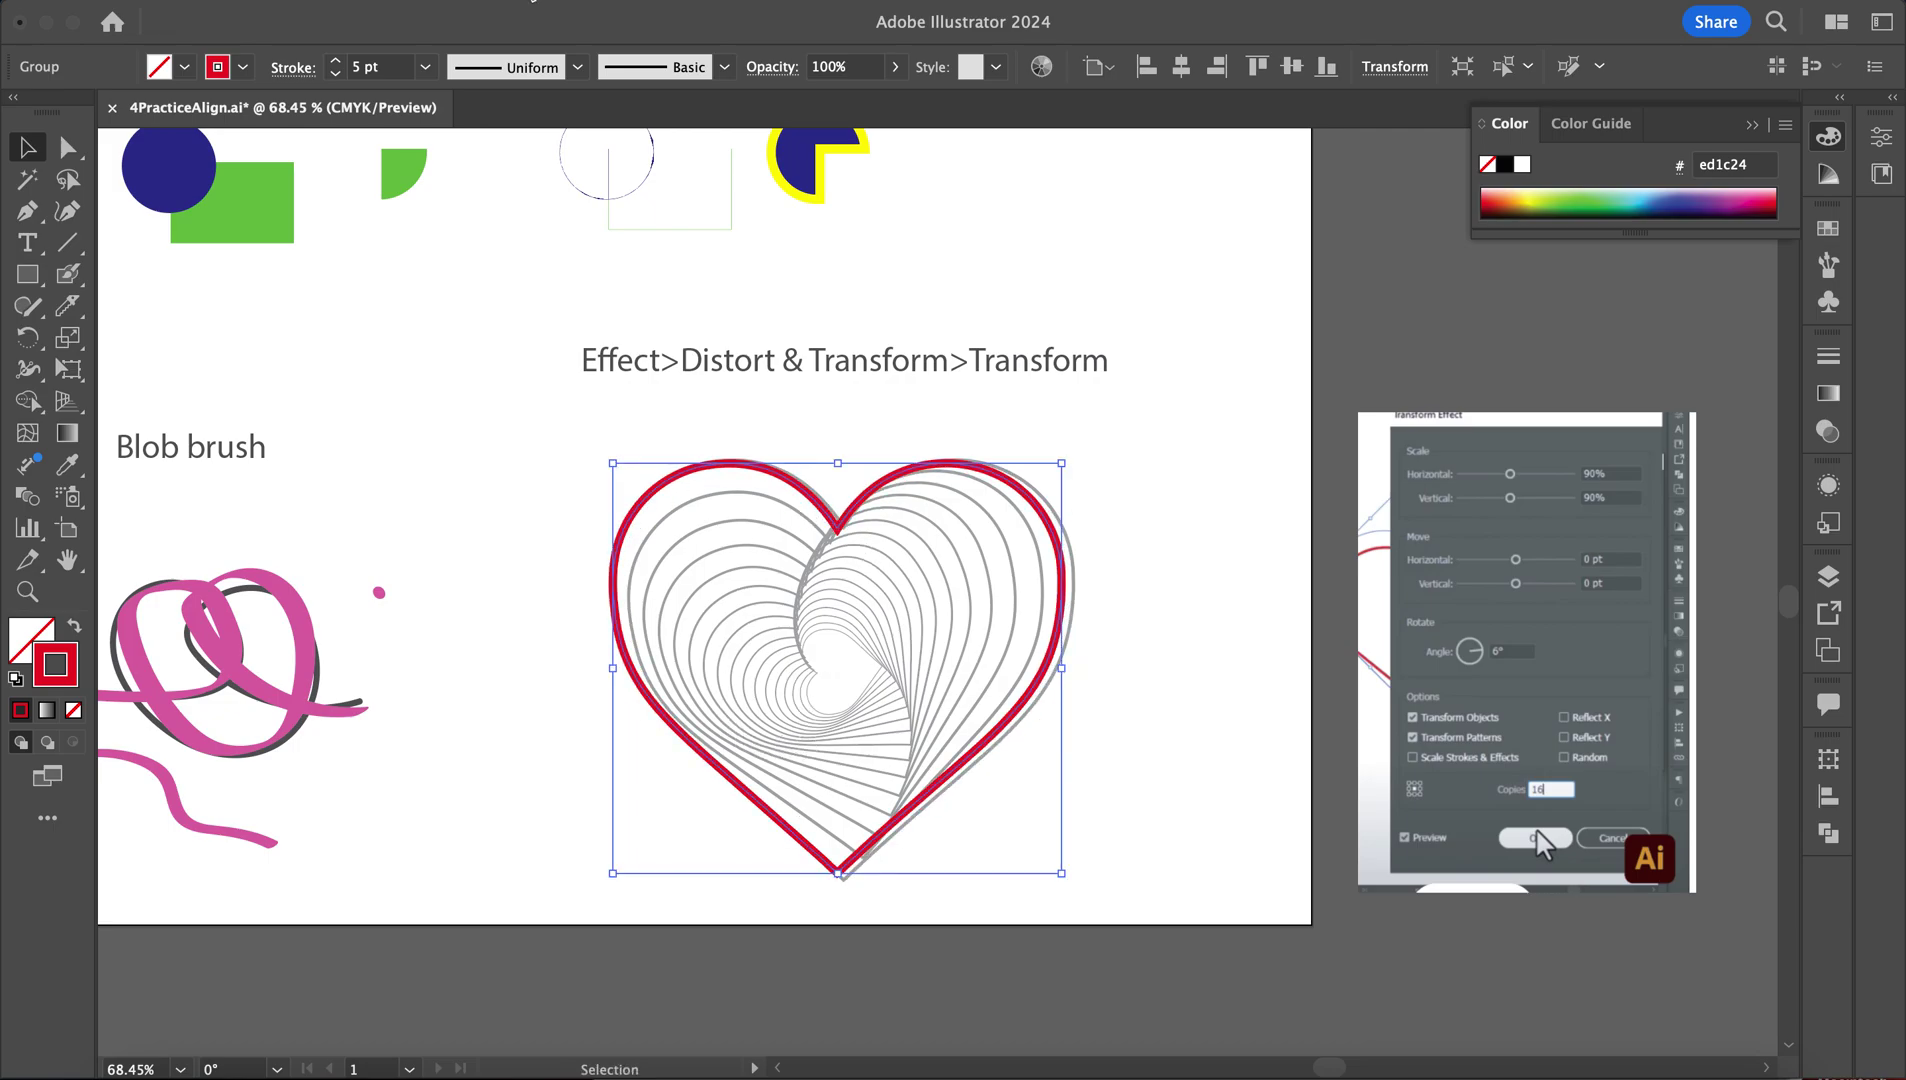
# Open the Distort & Transform effect Transform for the red heart outline
pyautogui.click(533, 3)
pyautogui.moveTo(643, 259)
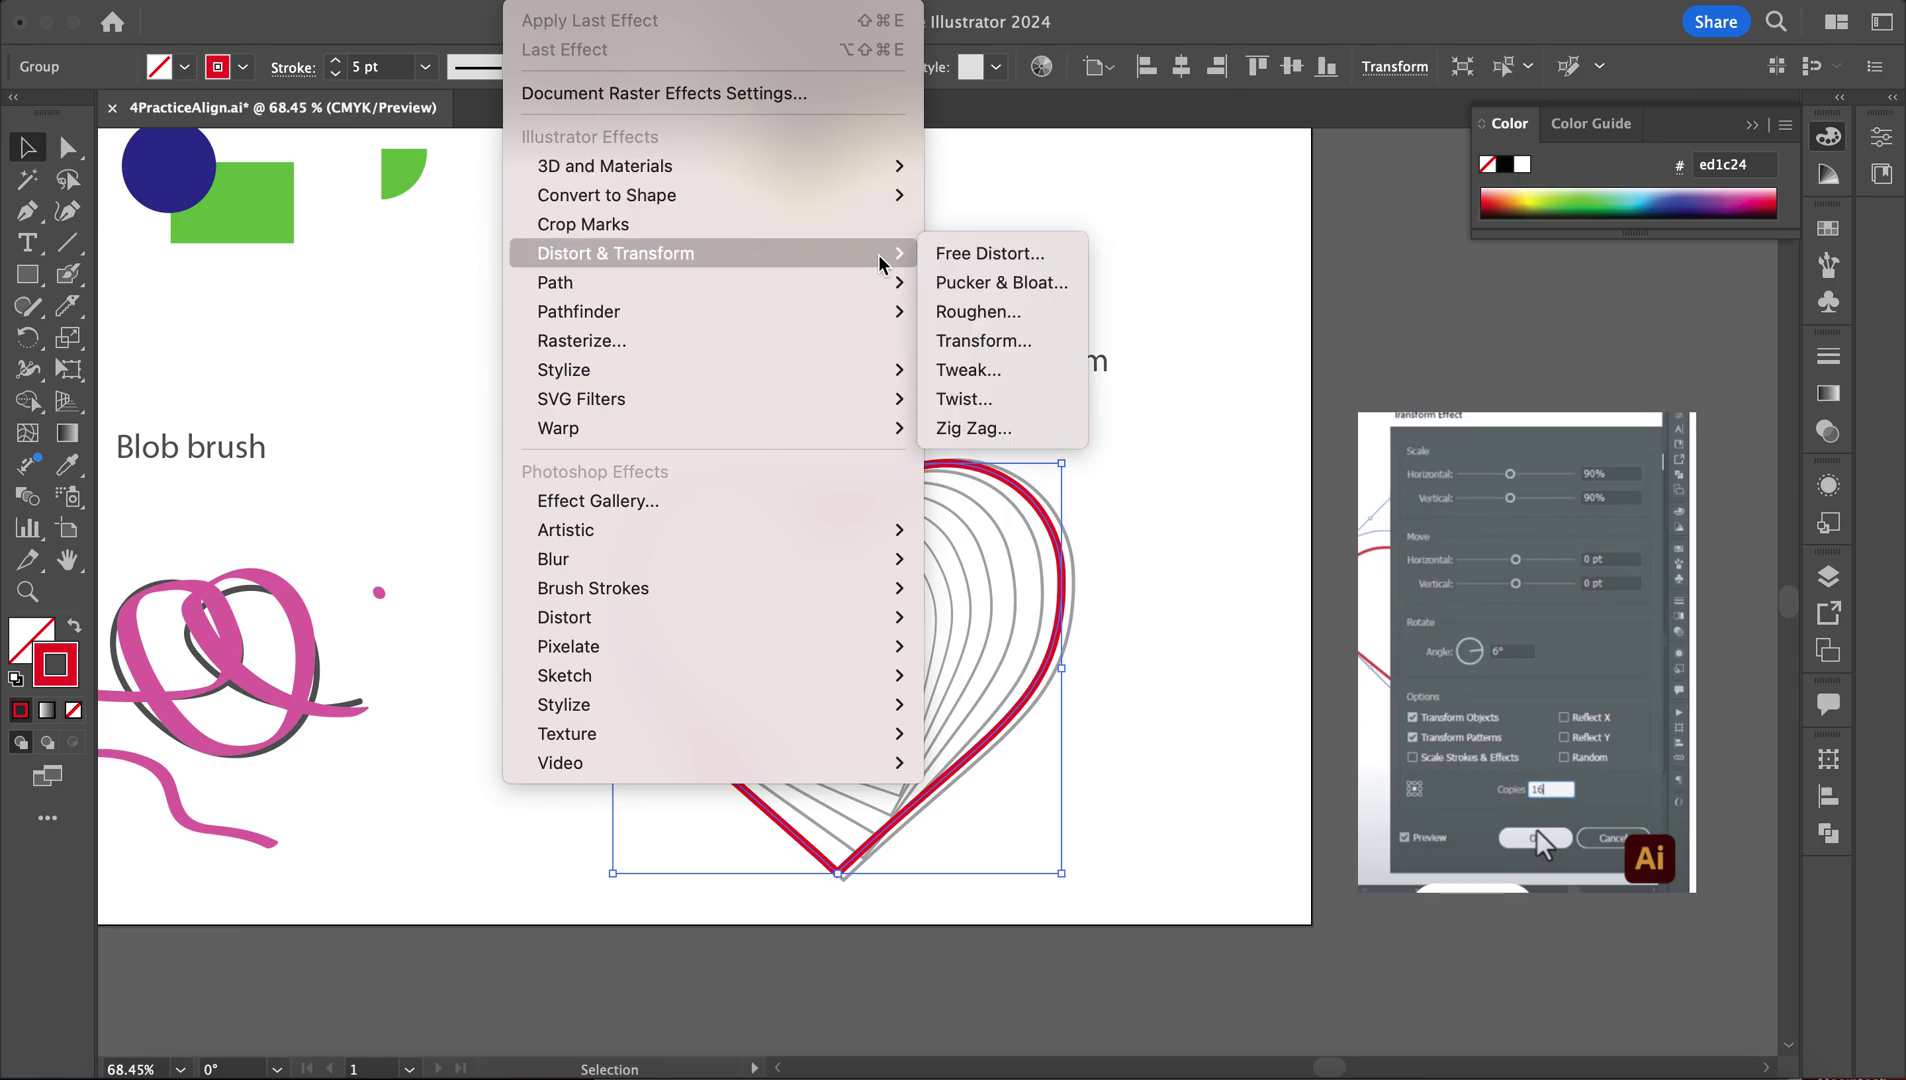
pyautogui.click(968, 341)
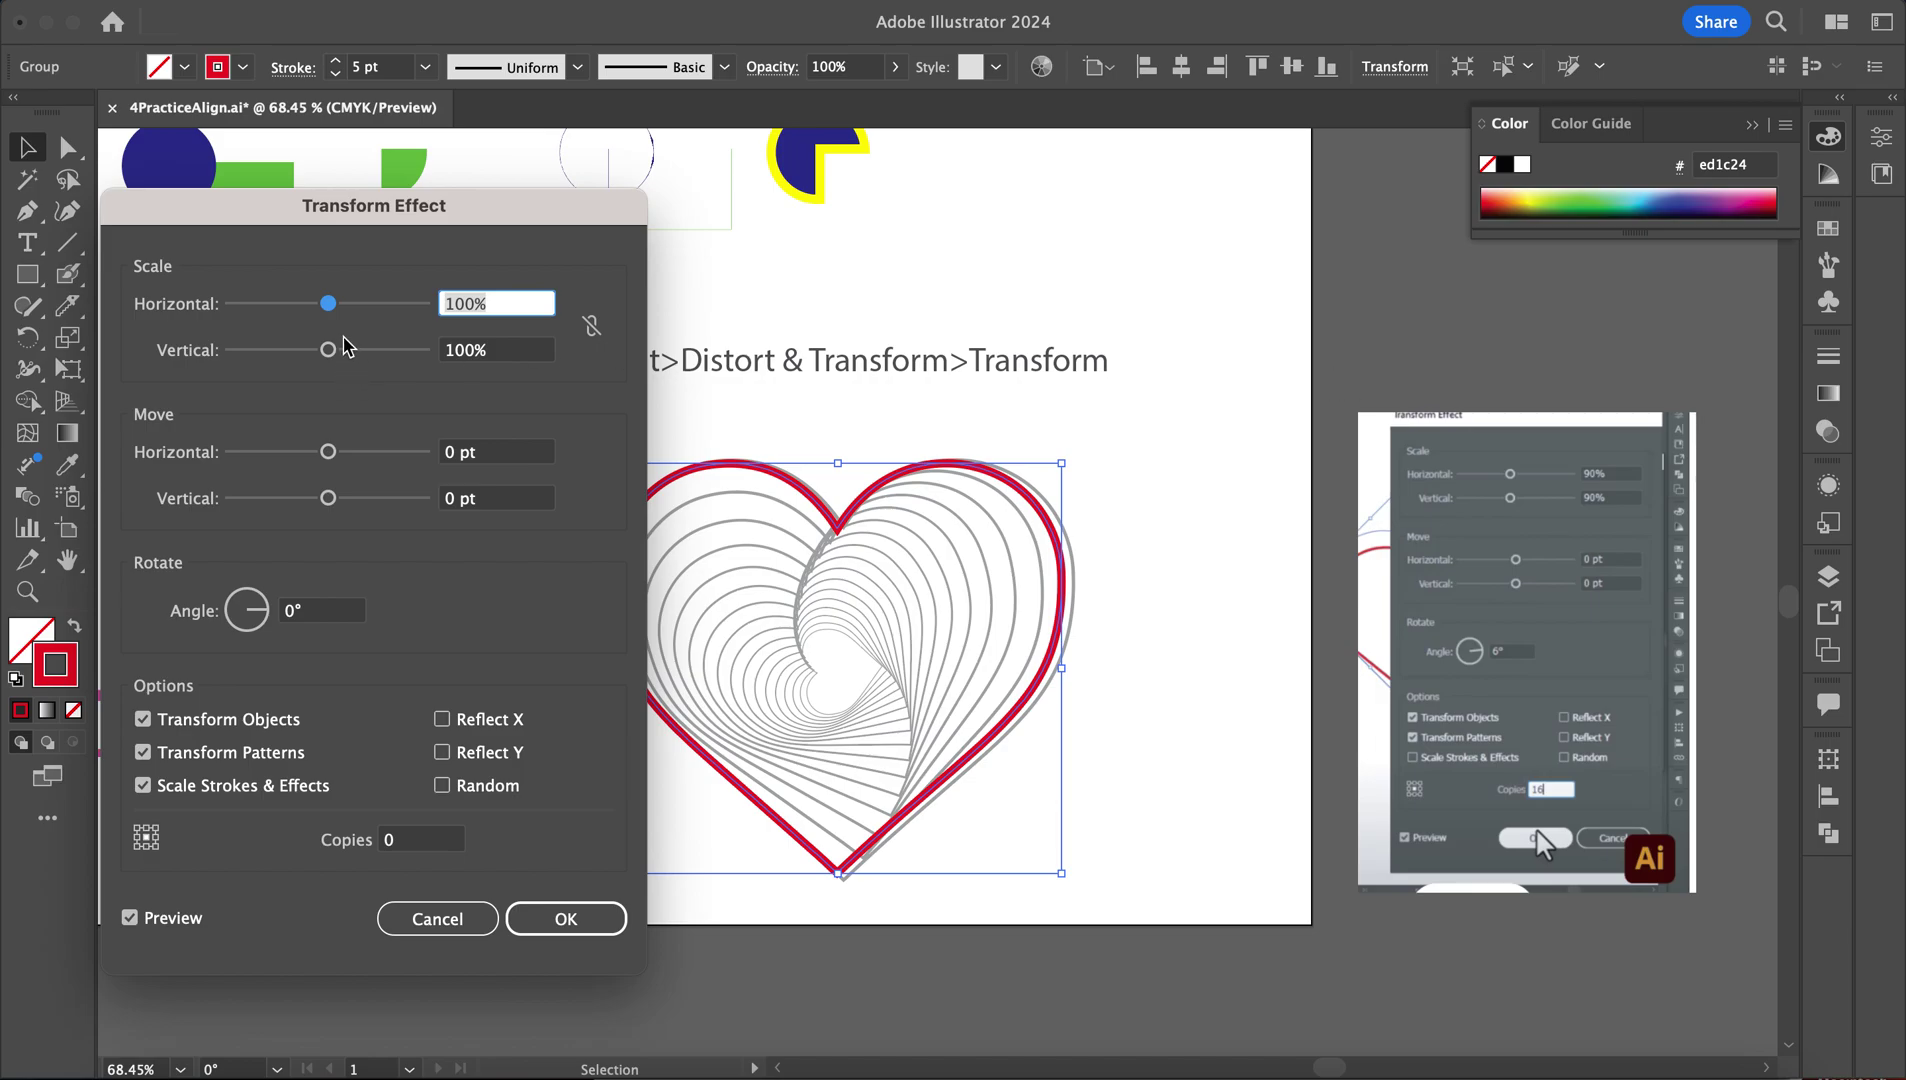
# Try a 90% horizontal scale for the red heart, and restore the horizontal scale to 100%
pyautogui.write('90')
pyautogui.press('Tab')
pyautogui.write('90')
pyautogui.press('super+z')
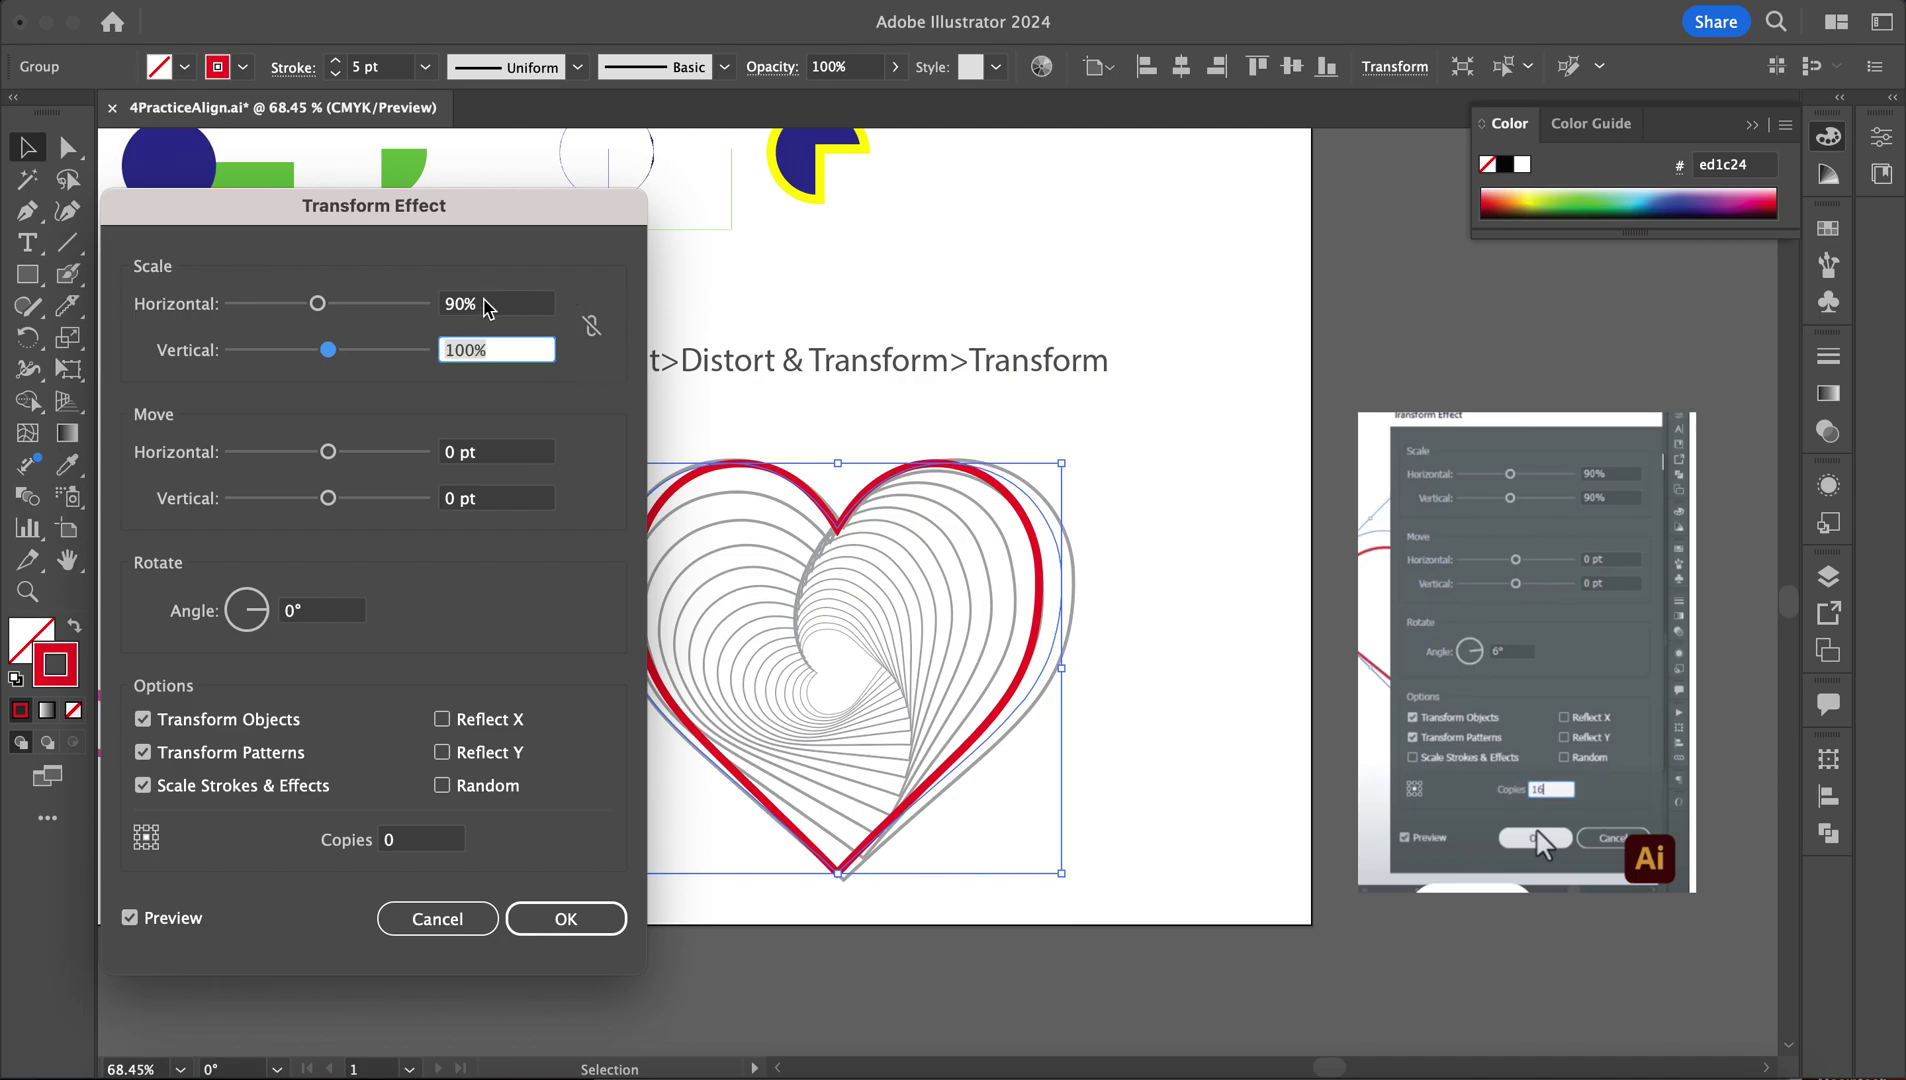
pyautogui.click(469, 300)
pyautogui.write('10')
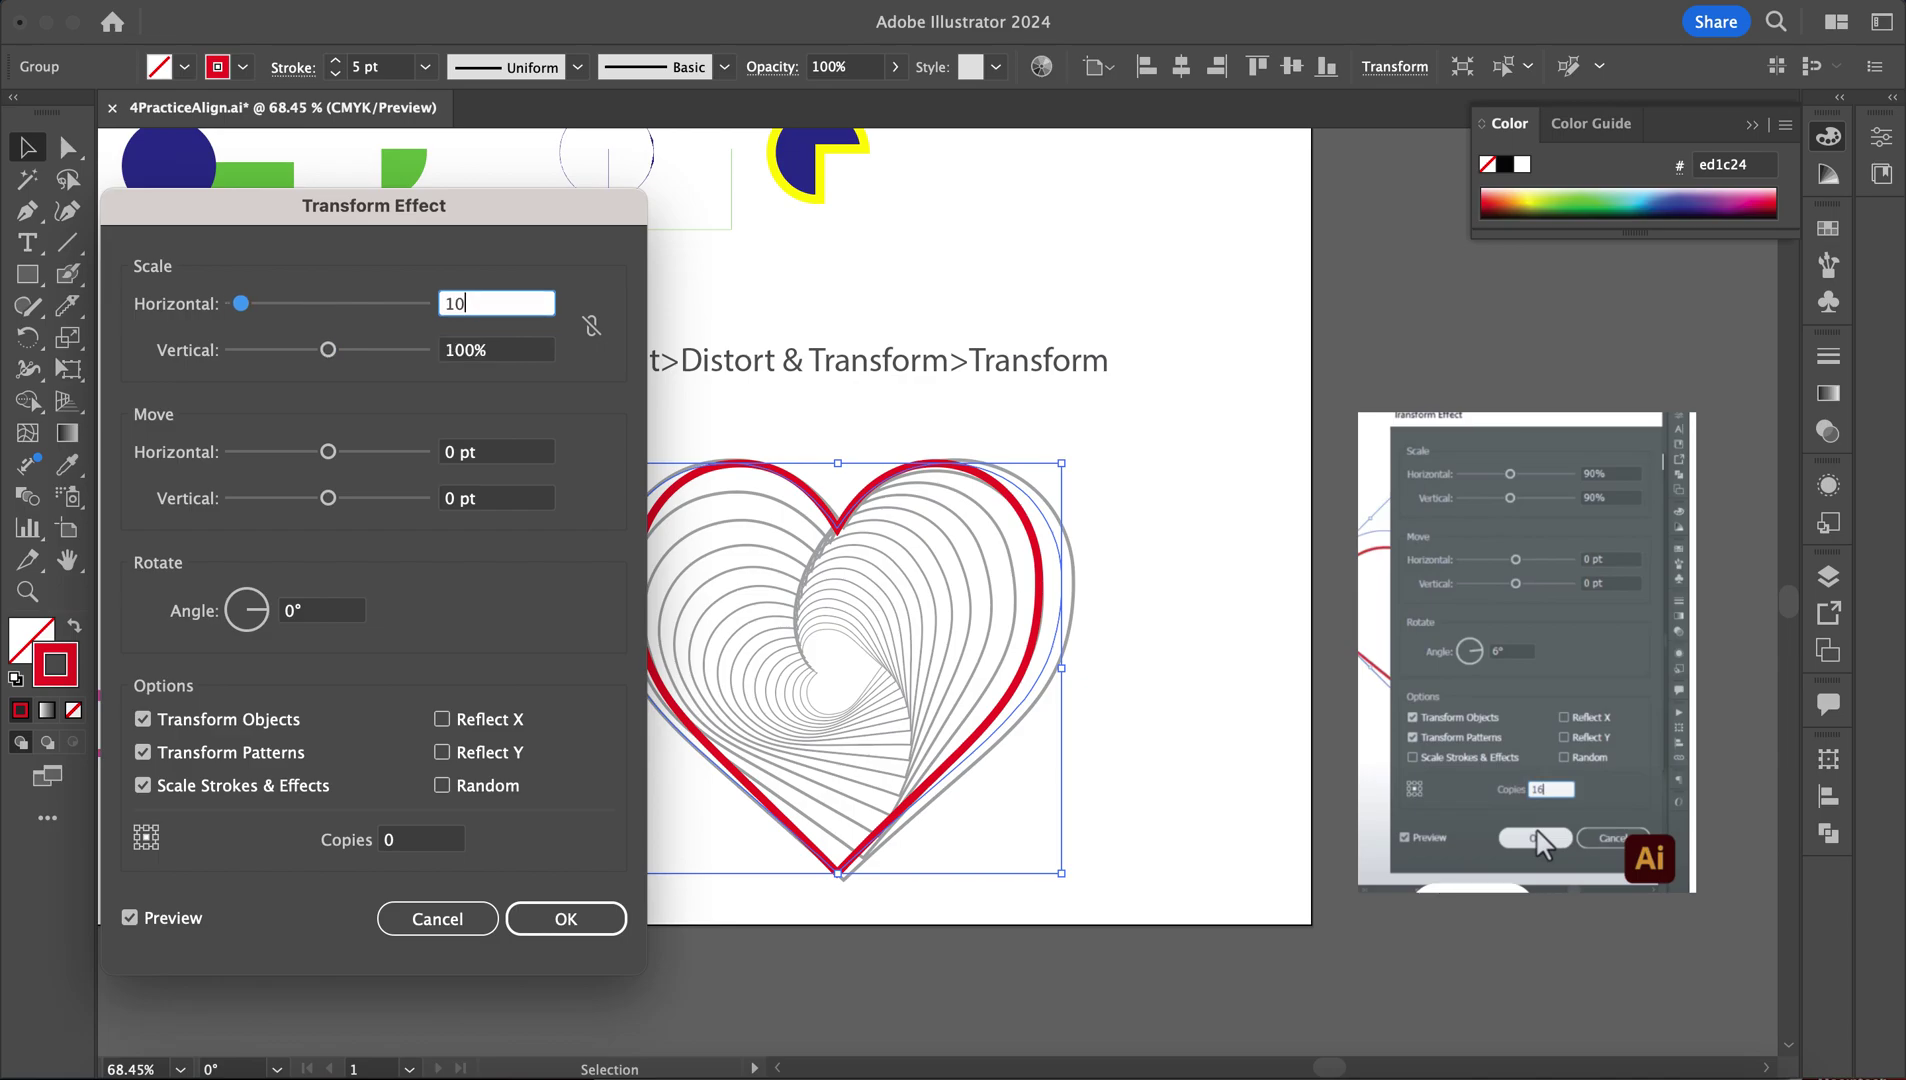
pyautogui.write('0')
pyautogui.press('Tab')
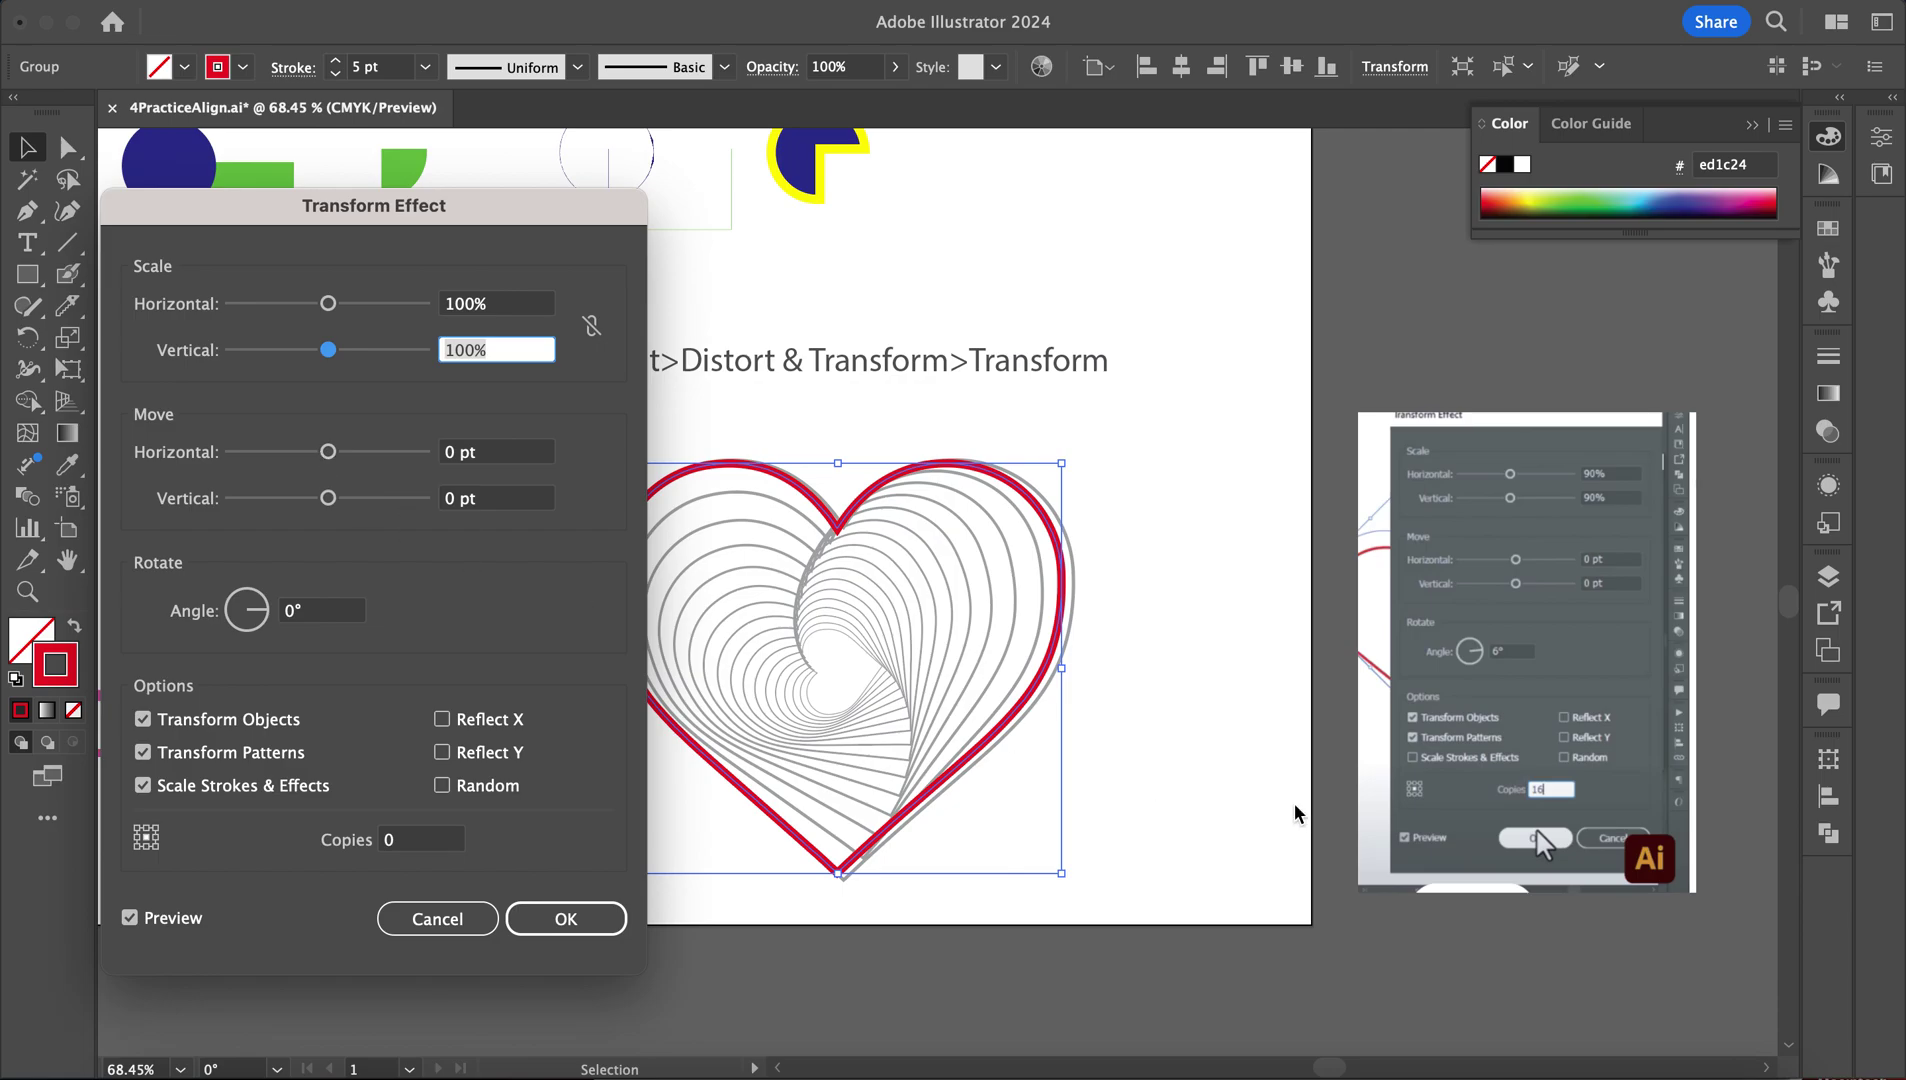
# Set the Transform effect's rotation angle to 6° and its number of copies to 16
pyautogui.click(301, 611)
pyautogui.write('6')
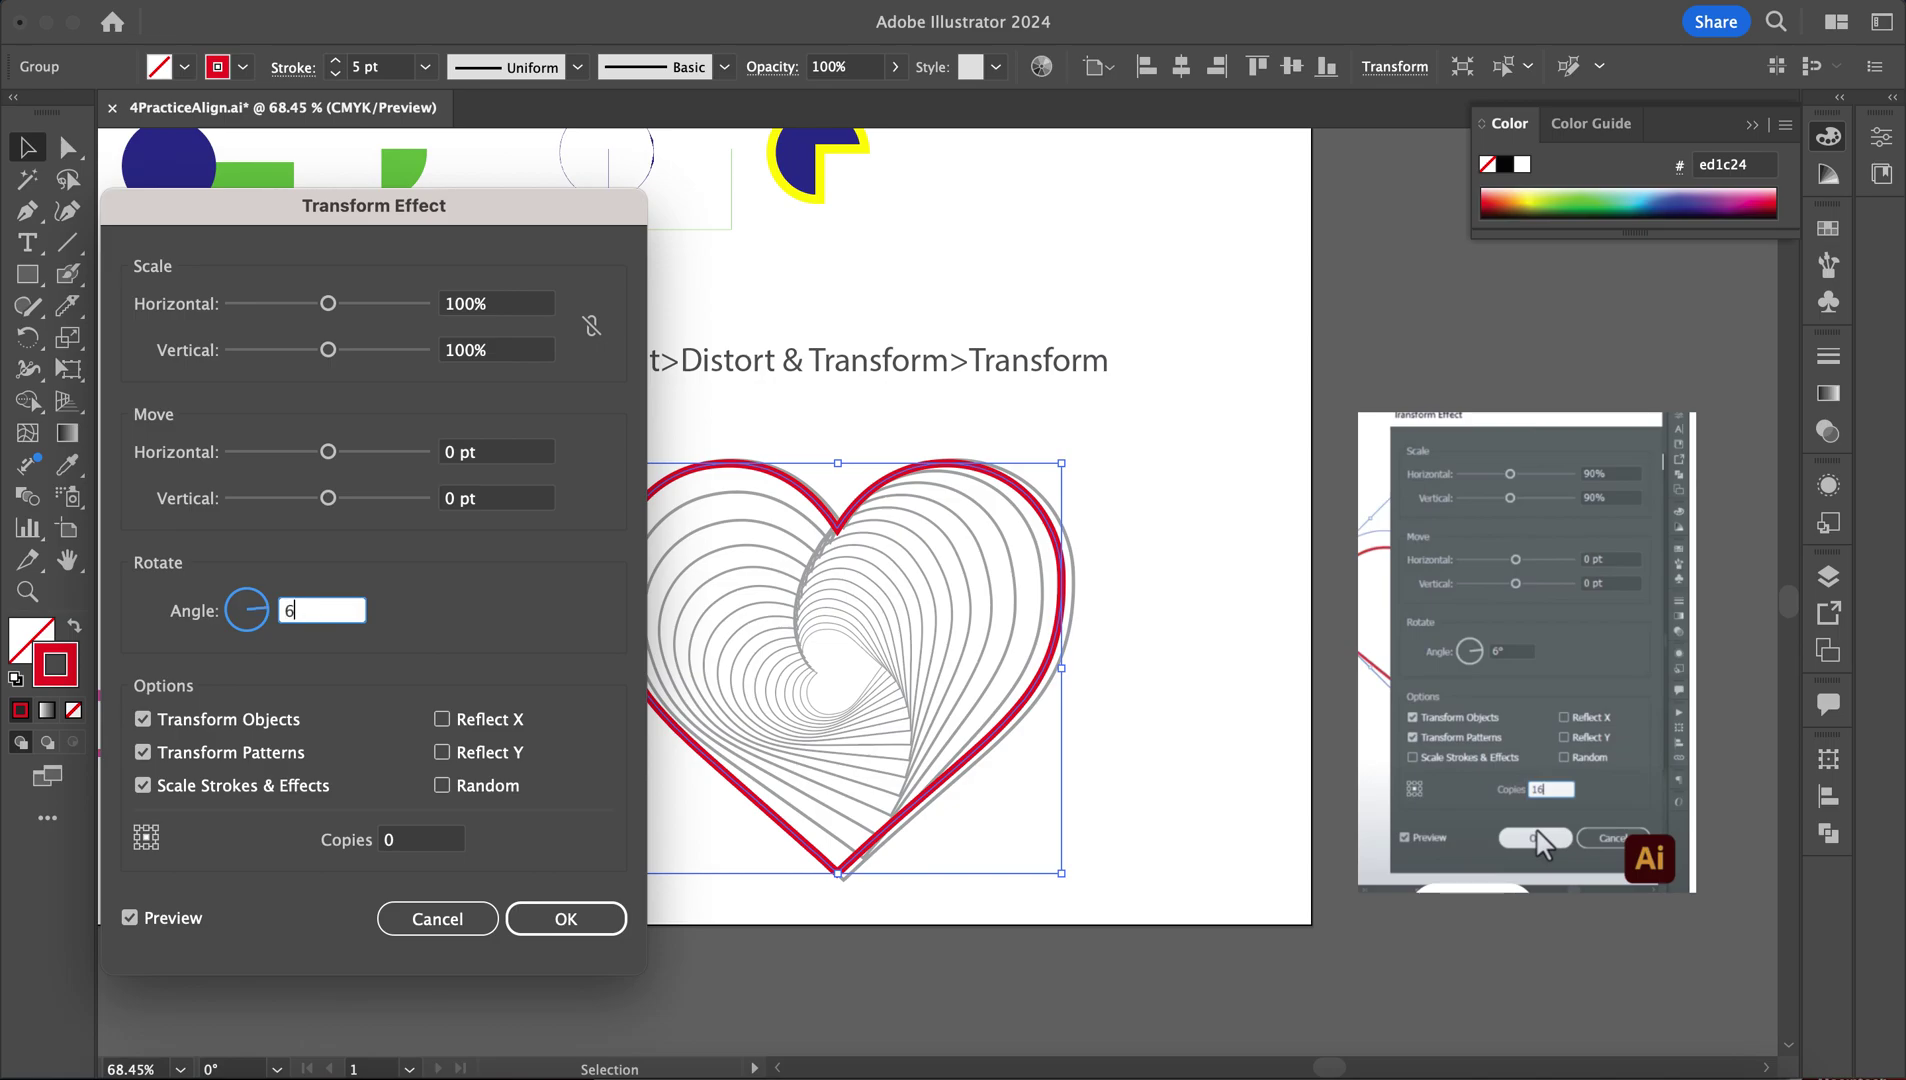
pyautogui.press('Tab')
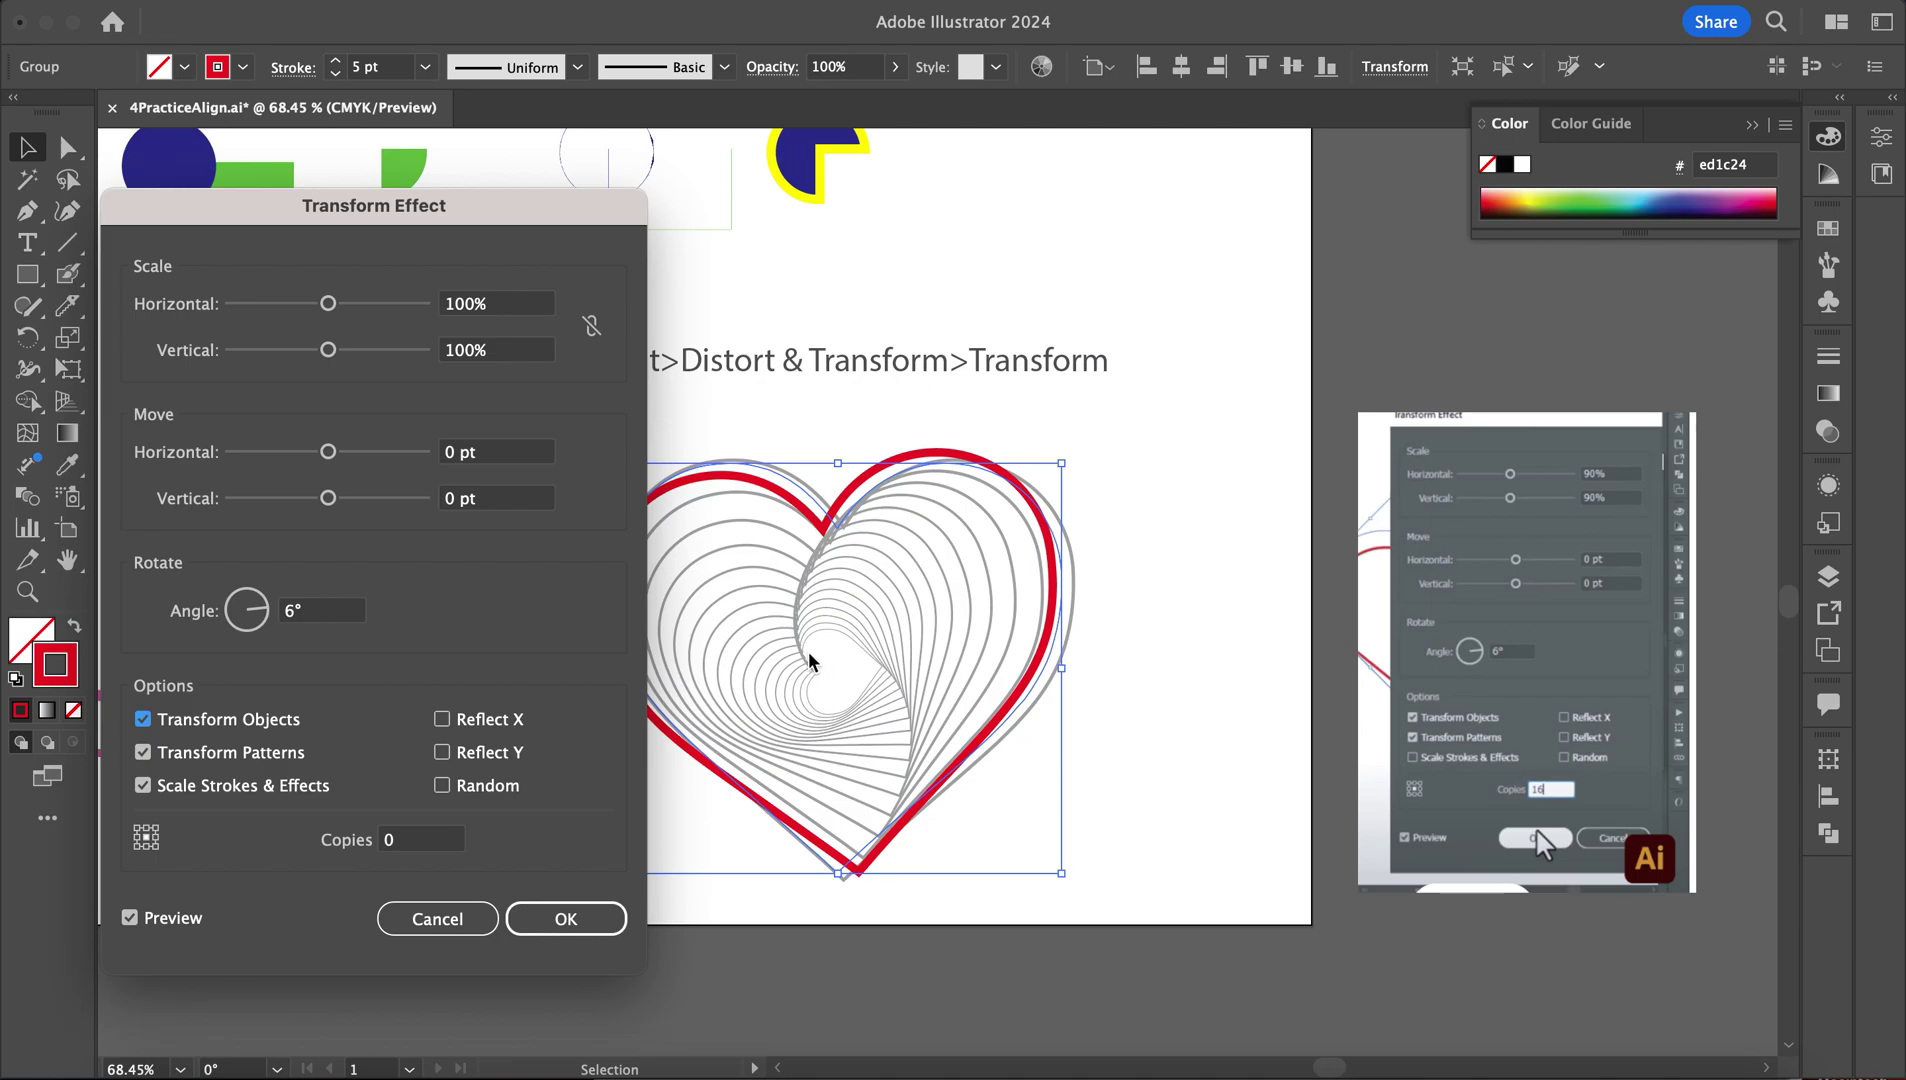
pyautogui.click(413, 848)
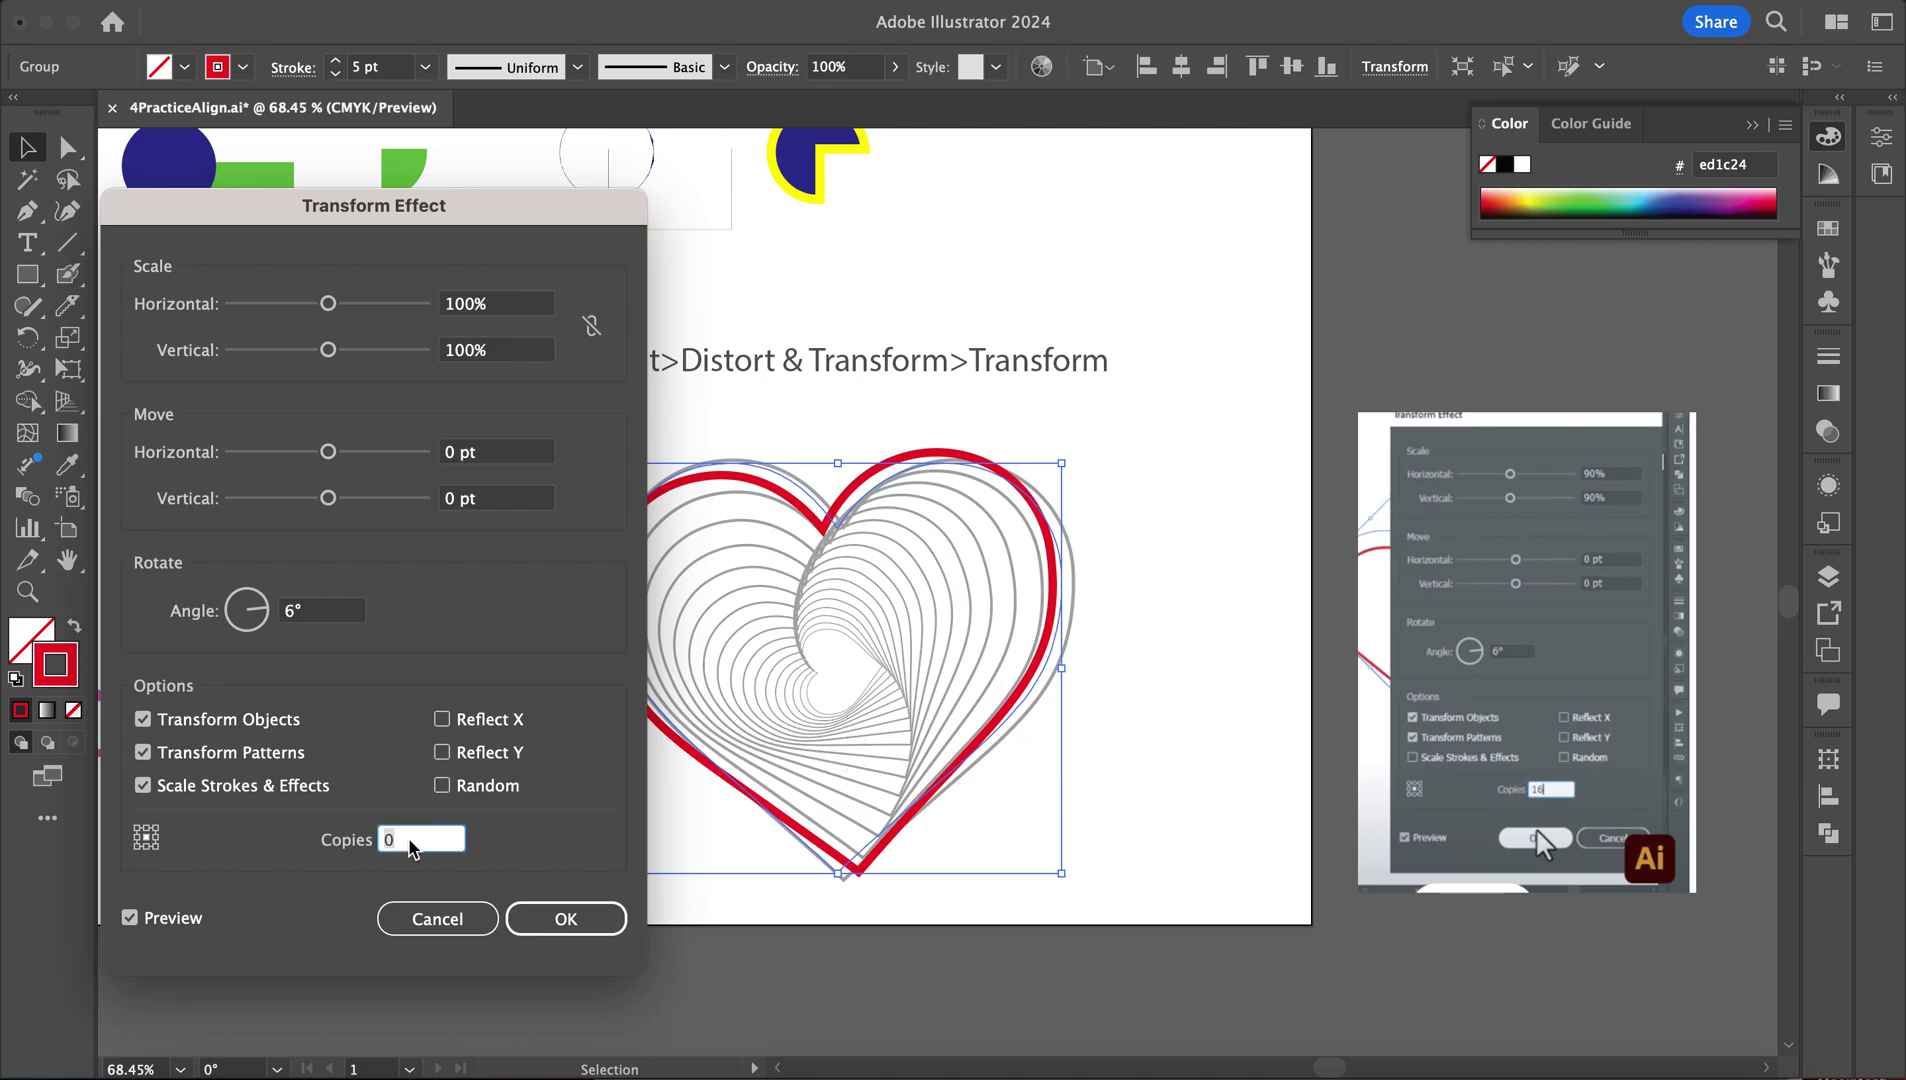
pyautogui.press('Tab')
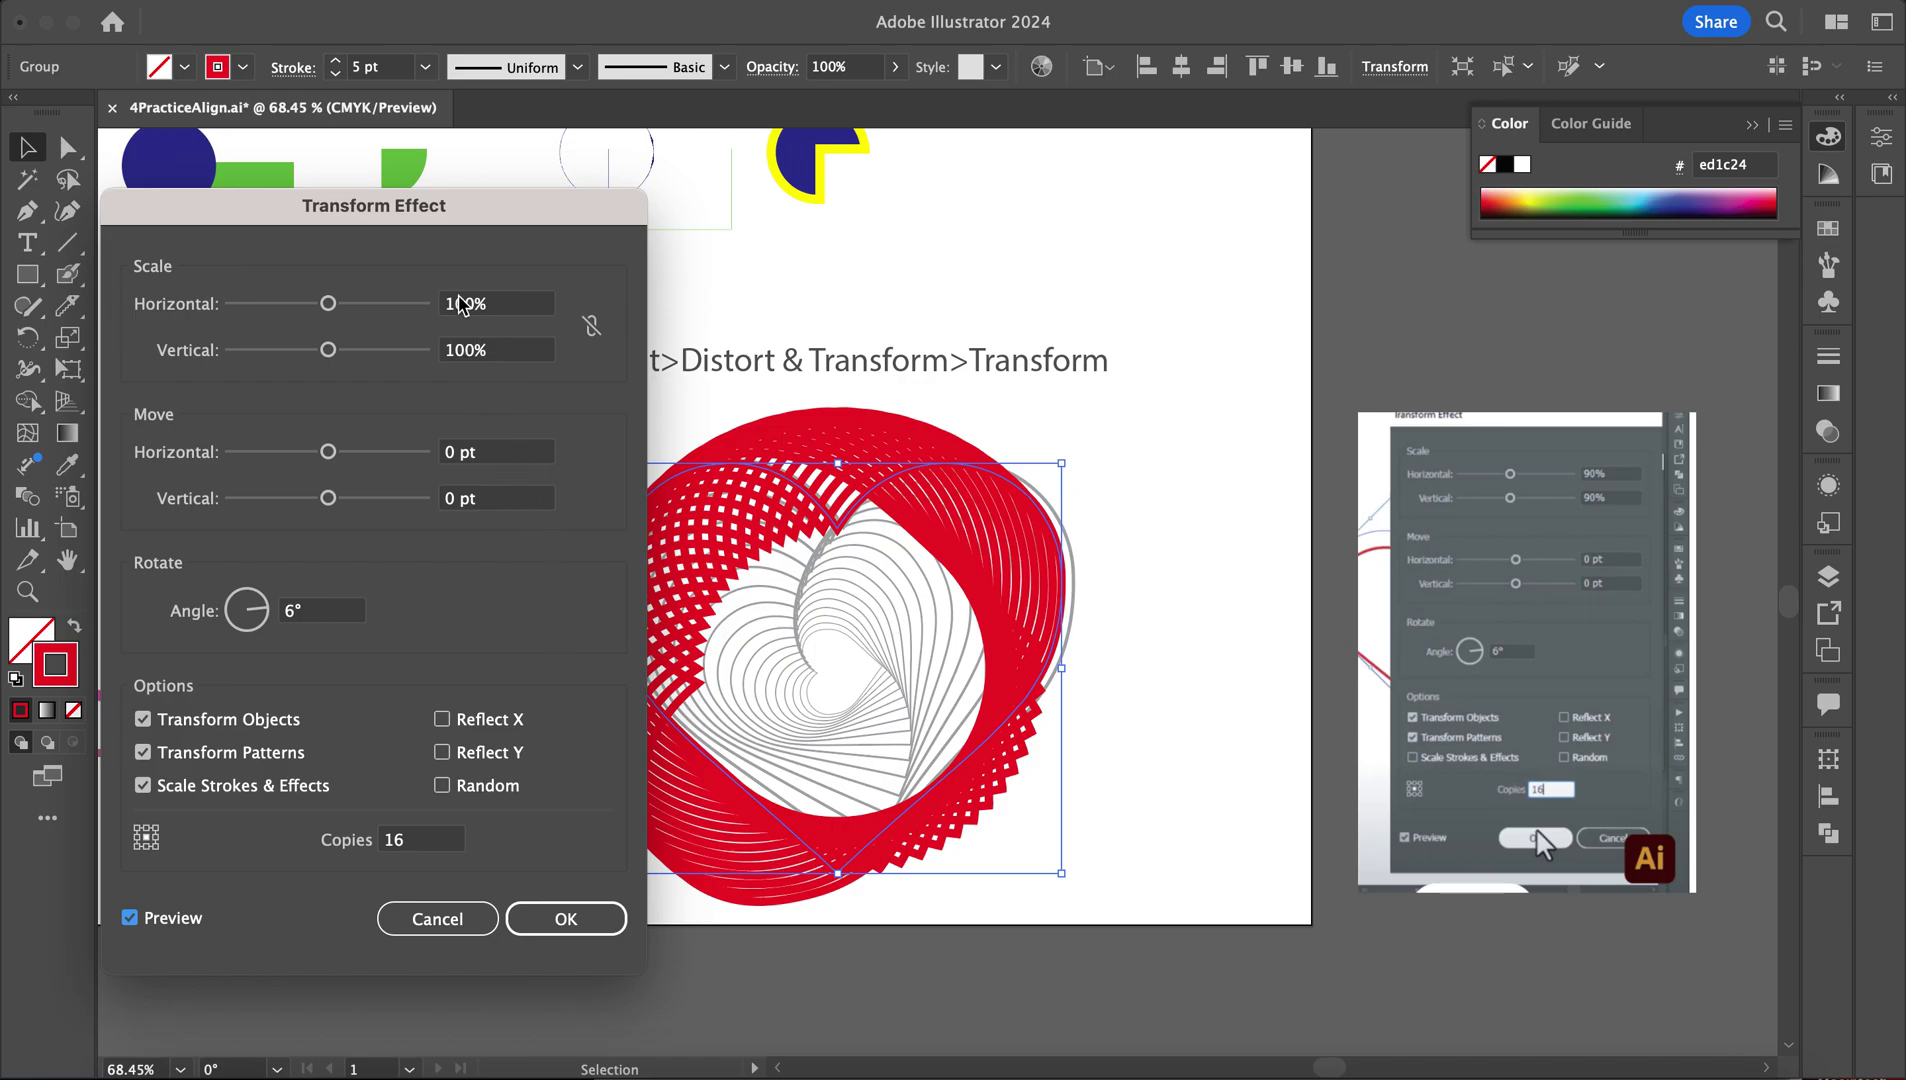
# Set the effect's horizontal and vertical scale to 90% and apply the Transform effect to the red heart
pyautogui.click(460, 304)
pyautogui.write('90')
pyautogui.press('Tab')
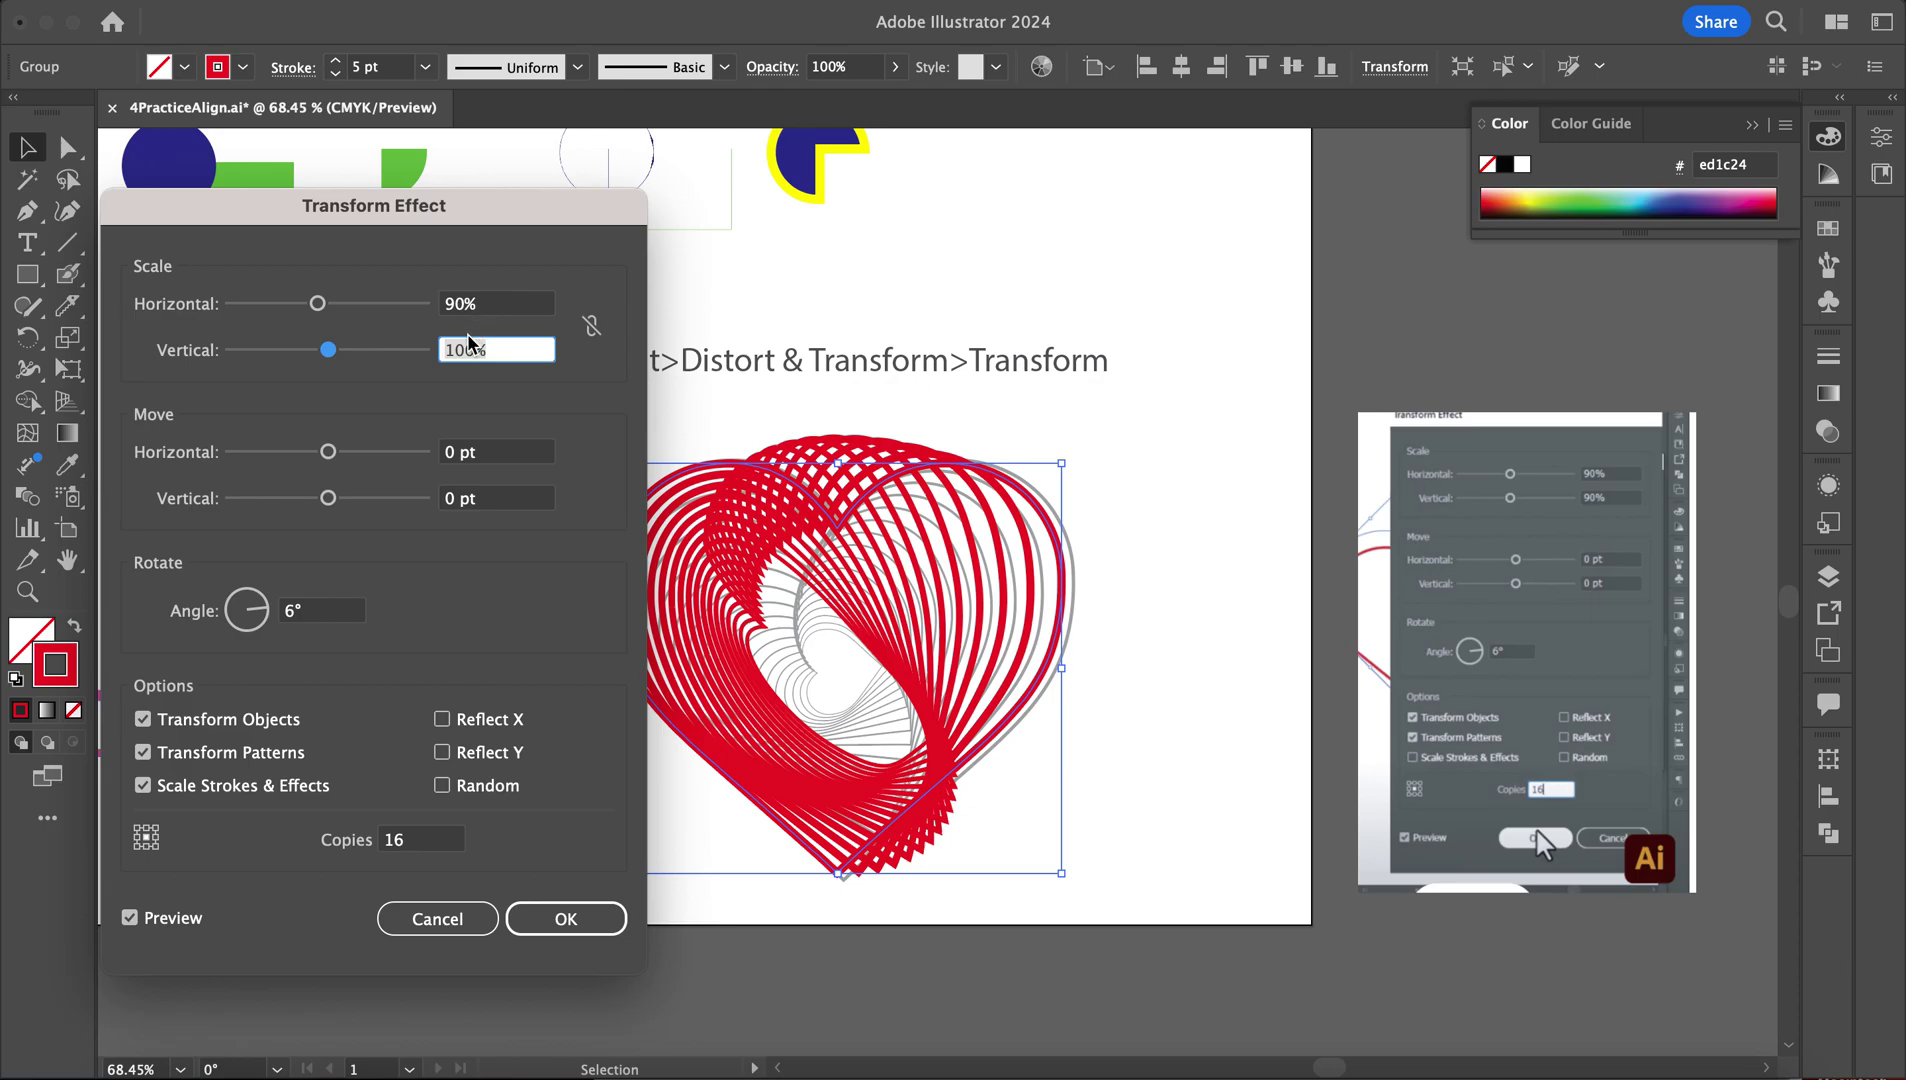
pyautogui.write('90')
pyautogui.press('Tab')
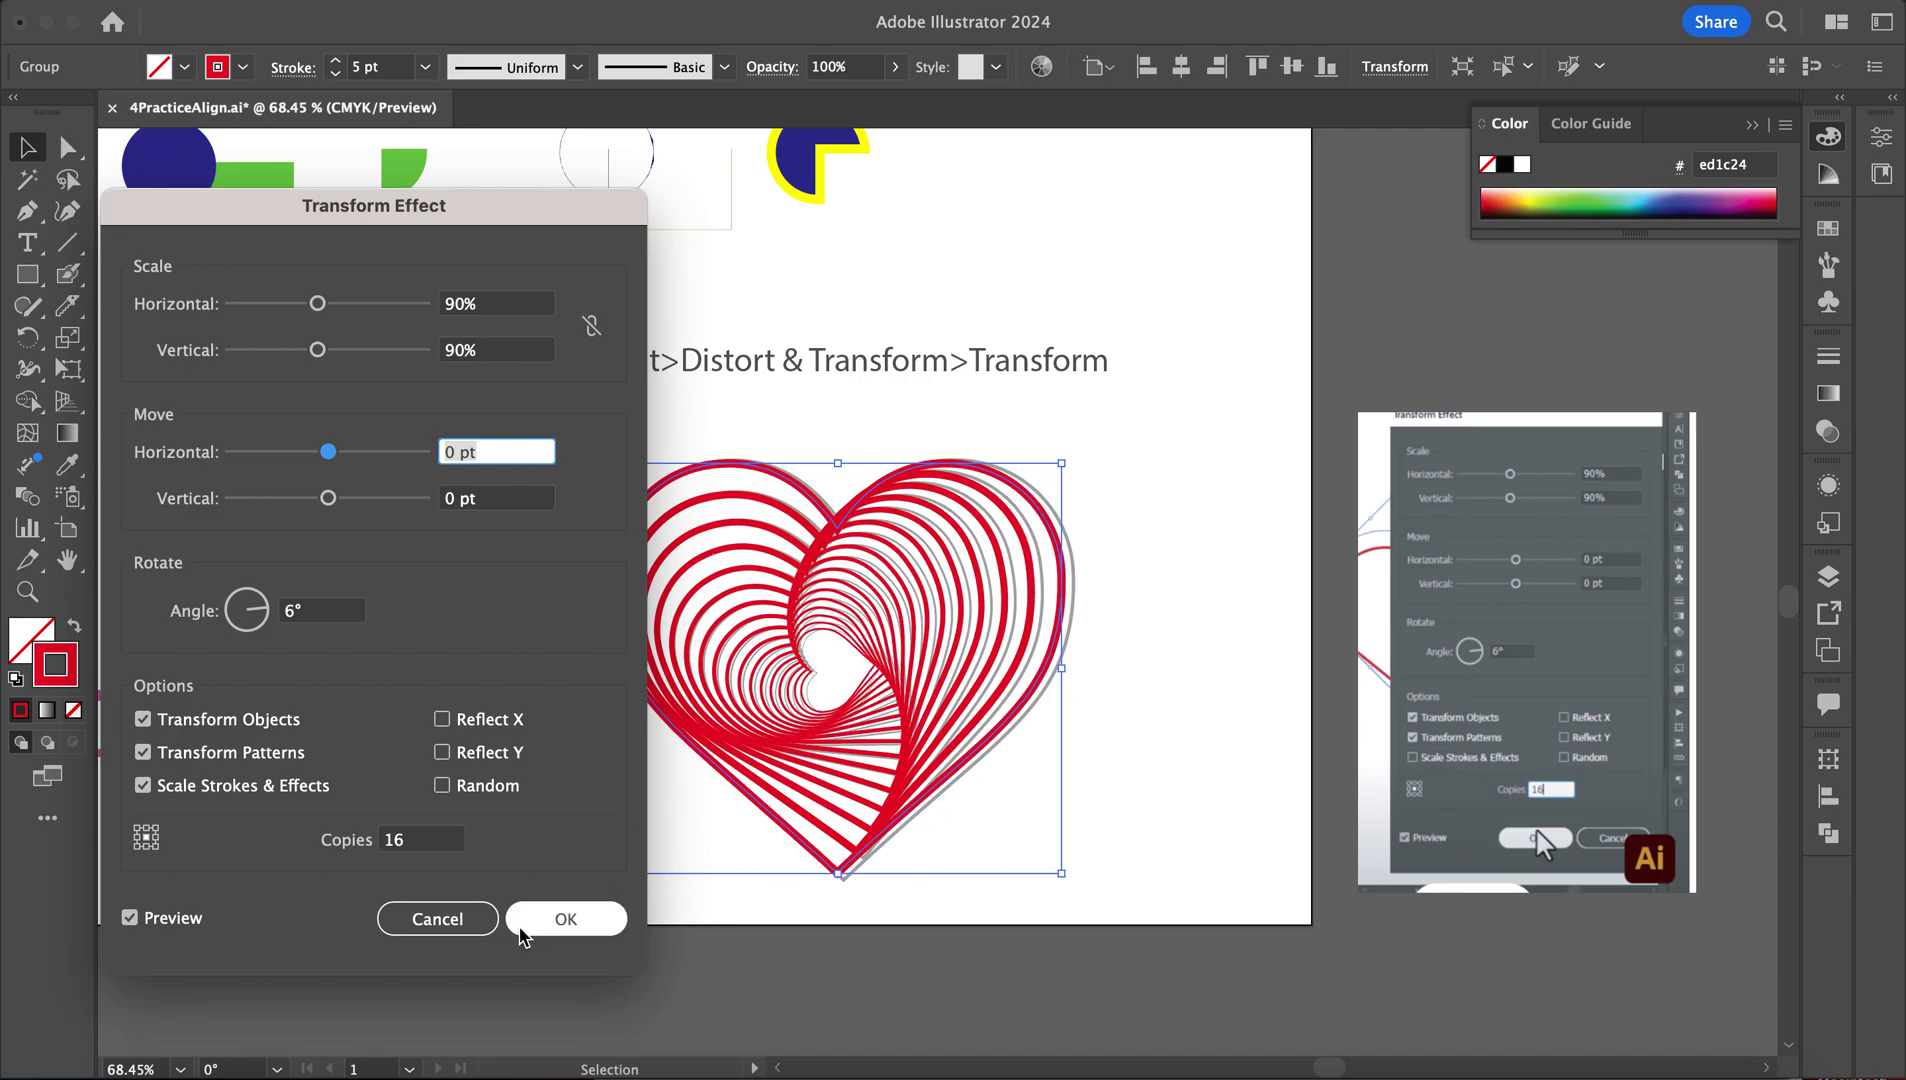
pyautogui.click(559, 918)
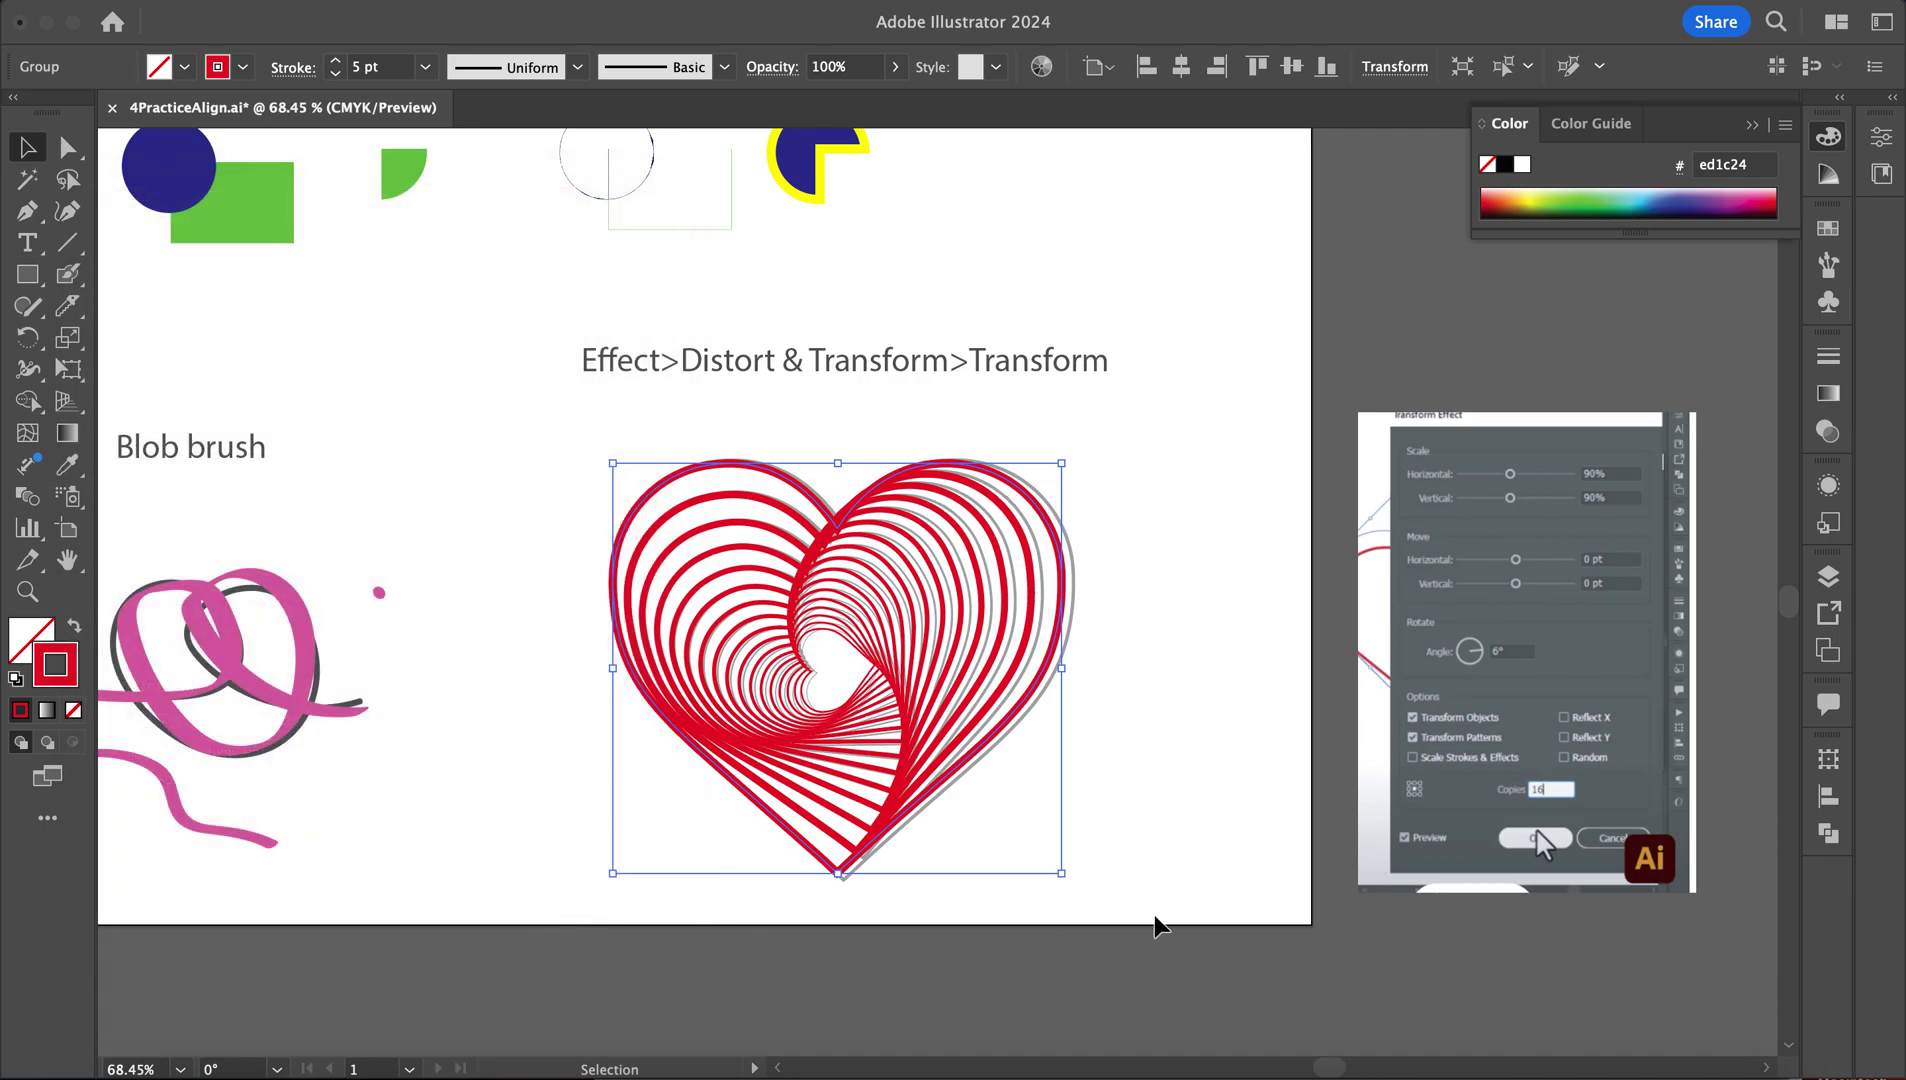
pyautogui.hscroll(-5, 1154, 914)
pyautogui.scroll(-5, 1154, 914)
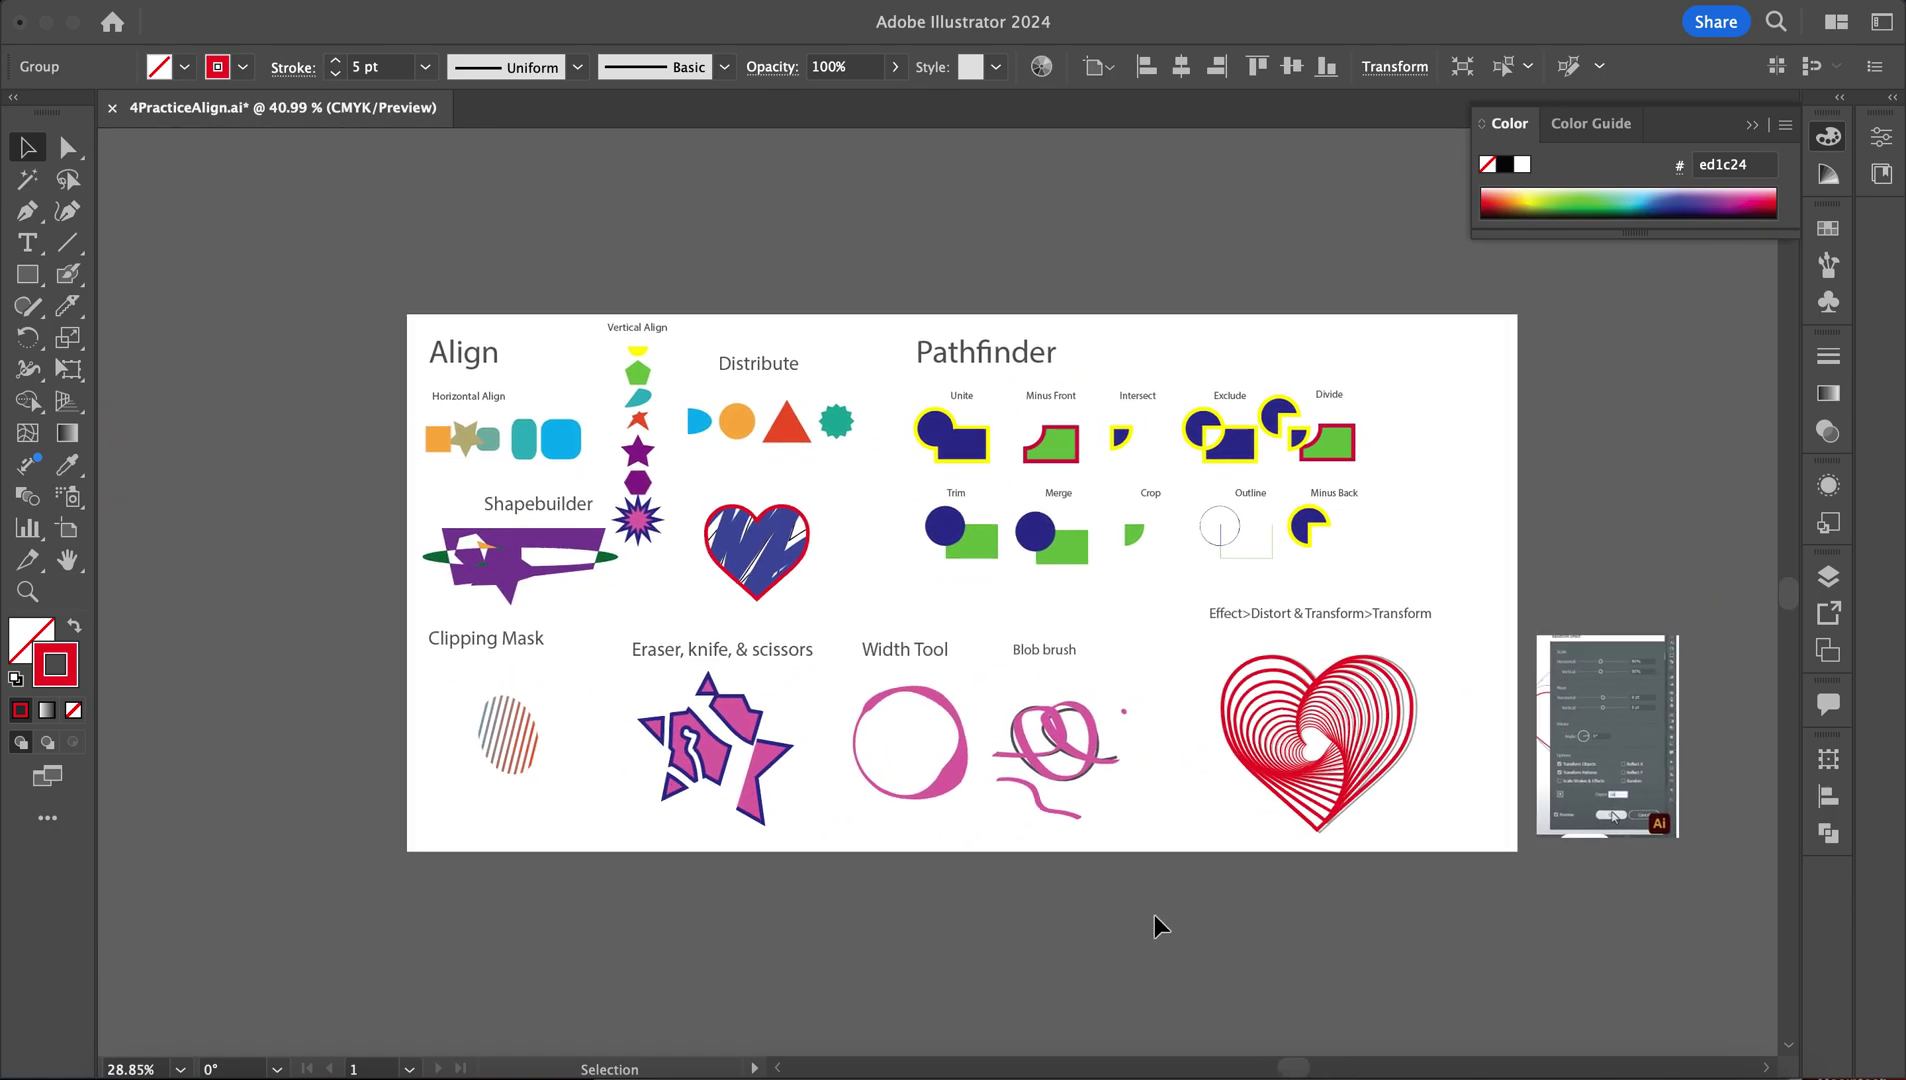